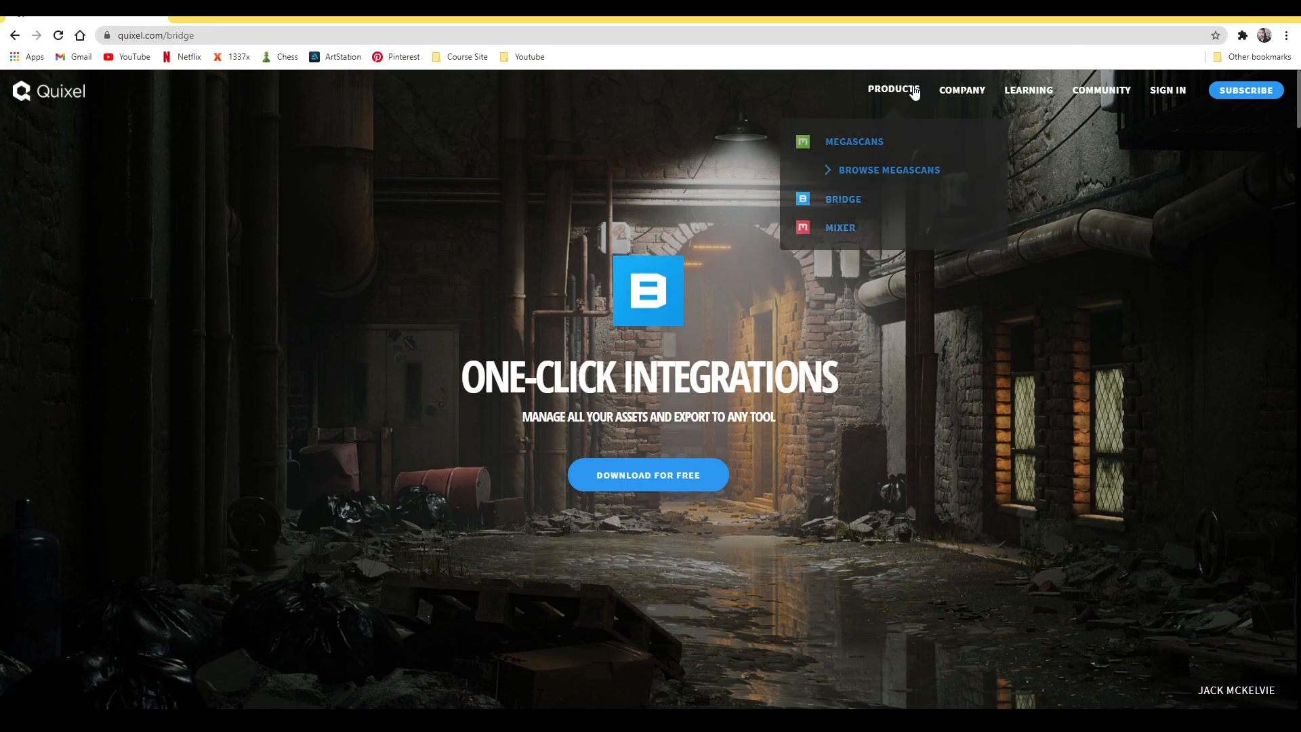
- Switch to Quixel Bridge and check which integration plugins are downloaded in the plugin manager
{"action": "mouse_move", "coordinate": [898, 89]}
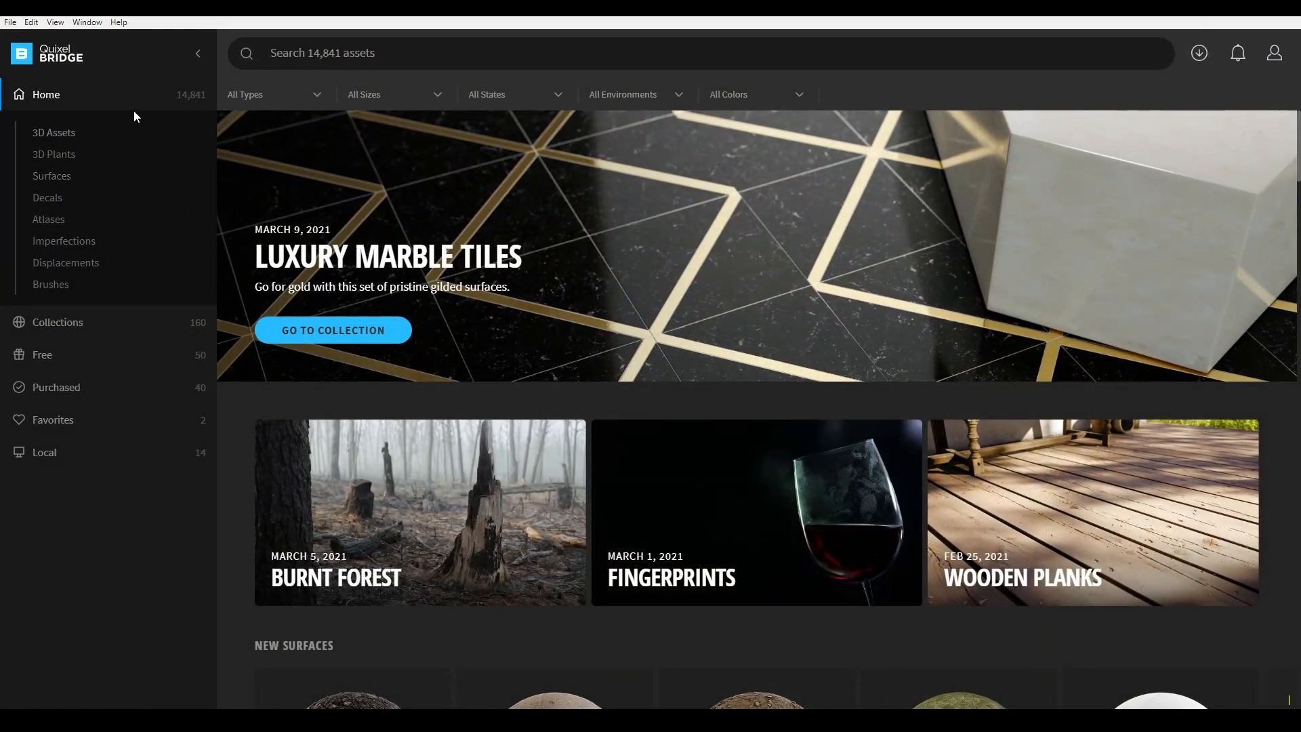
{"action": "left_click", "coordinate": [34, 24]}
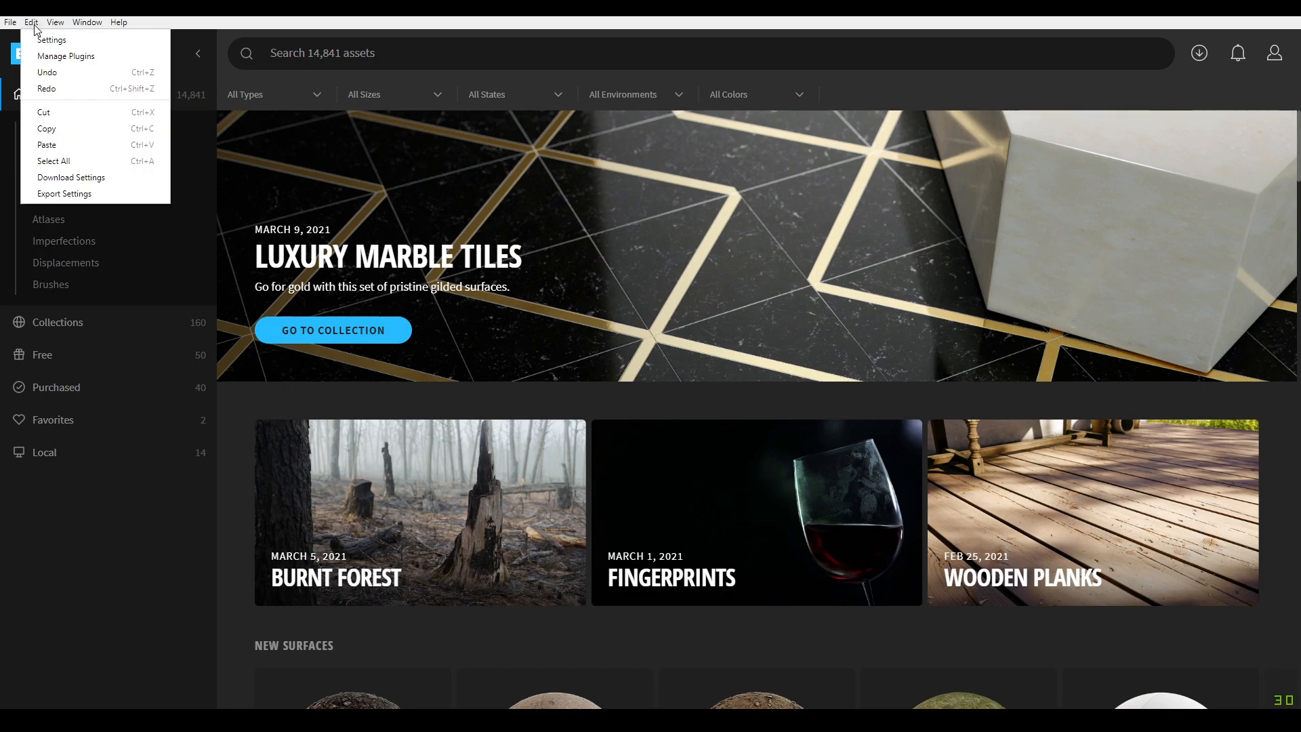
{"action": "left_click", "coordinate": [78, 58]}
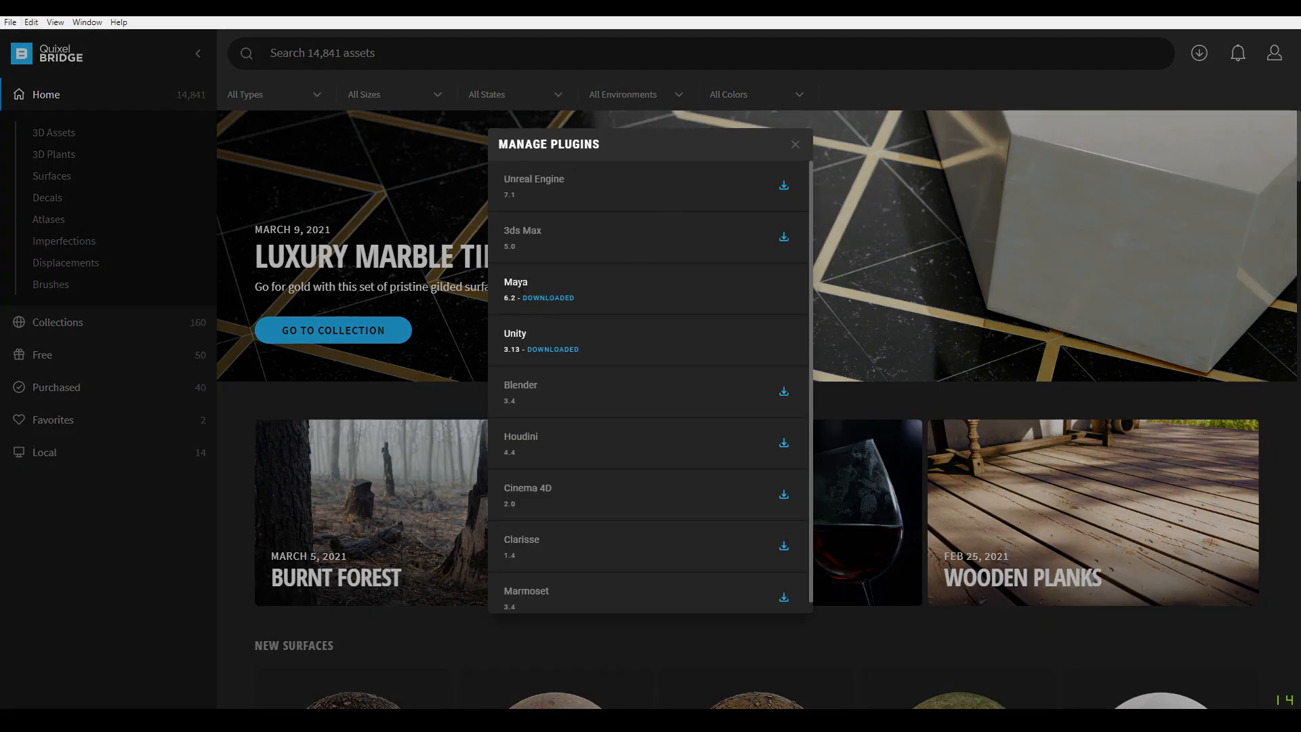
{"action": "left_click", "coordinate": [796, 145]}
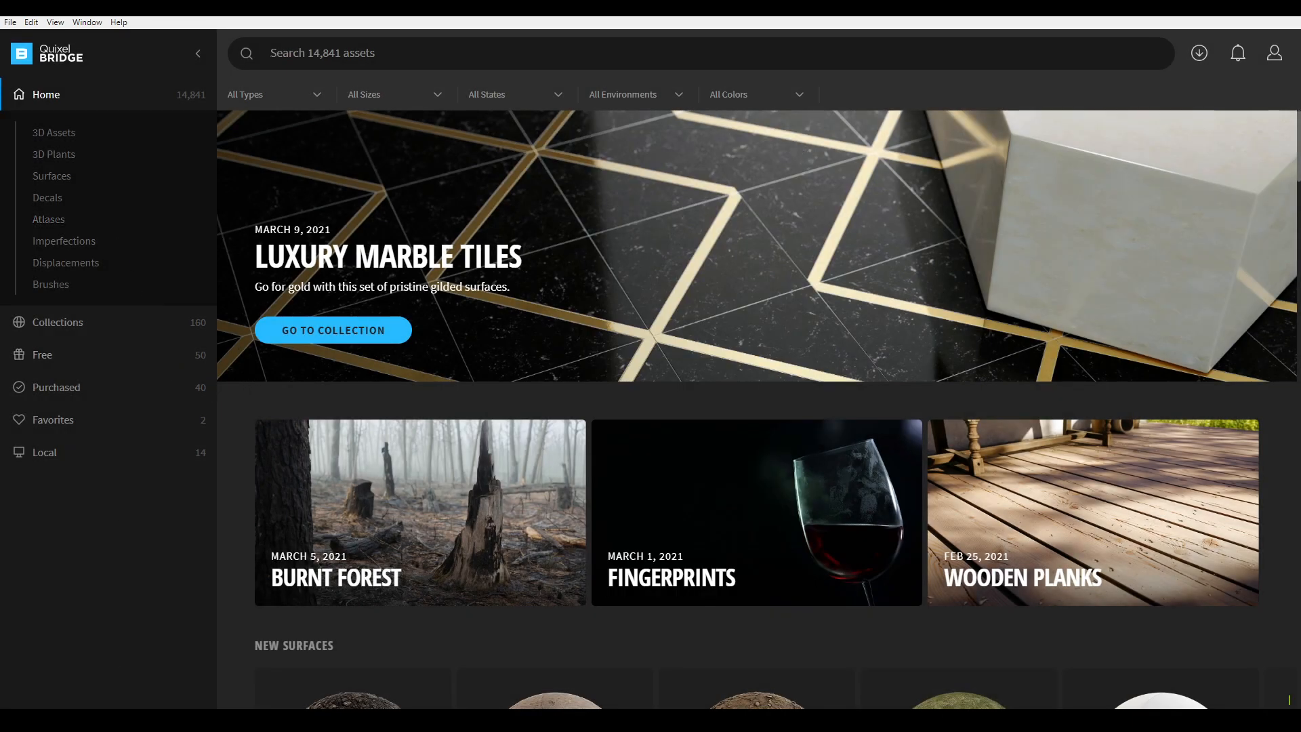
- Switch to Maya, check the MSPlugin shelf for the Megascans plugin, and return to the Poly Modeling shelf
{"action": "left_click", "coordinate": [173, 689]}
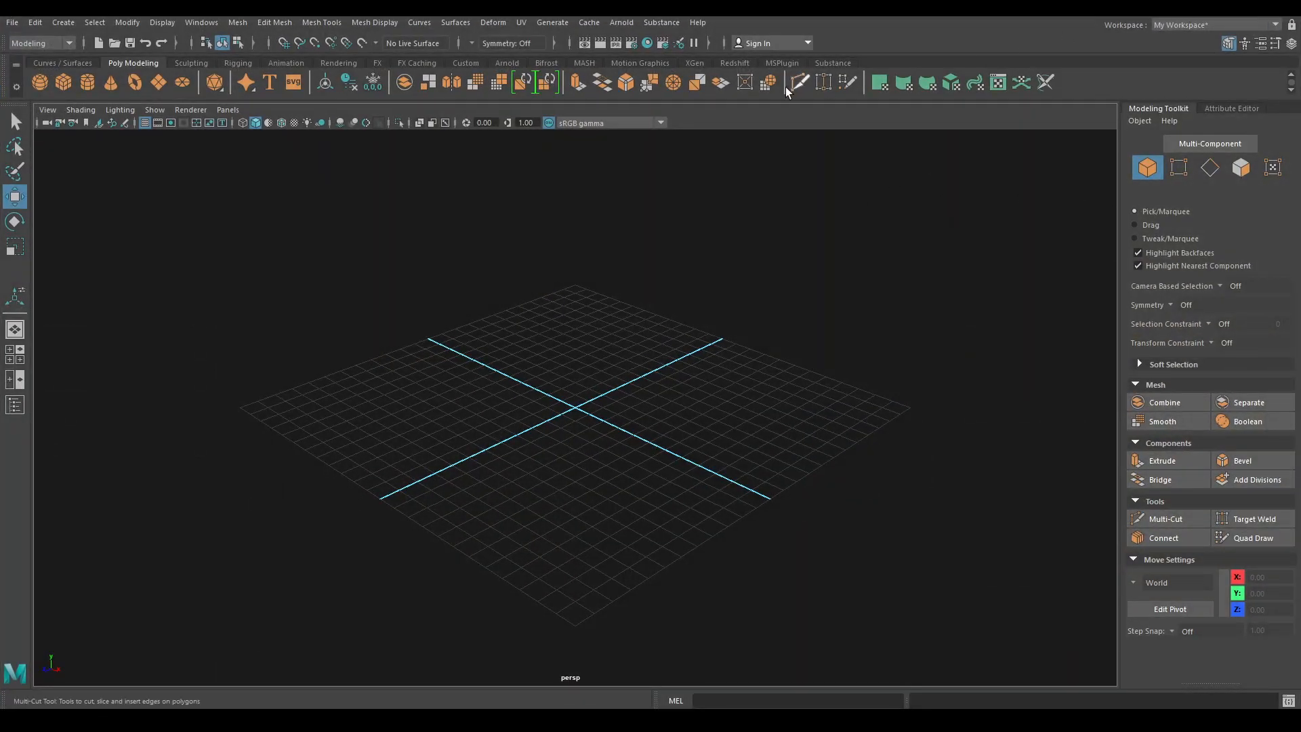
{"action": "left_click", "coordinate": [781, 63]}
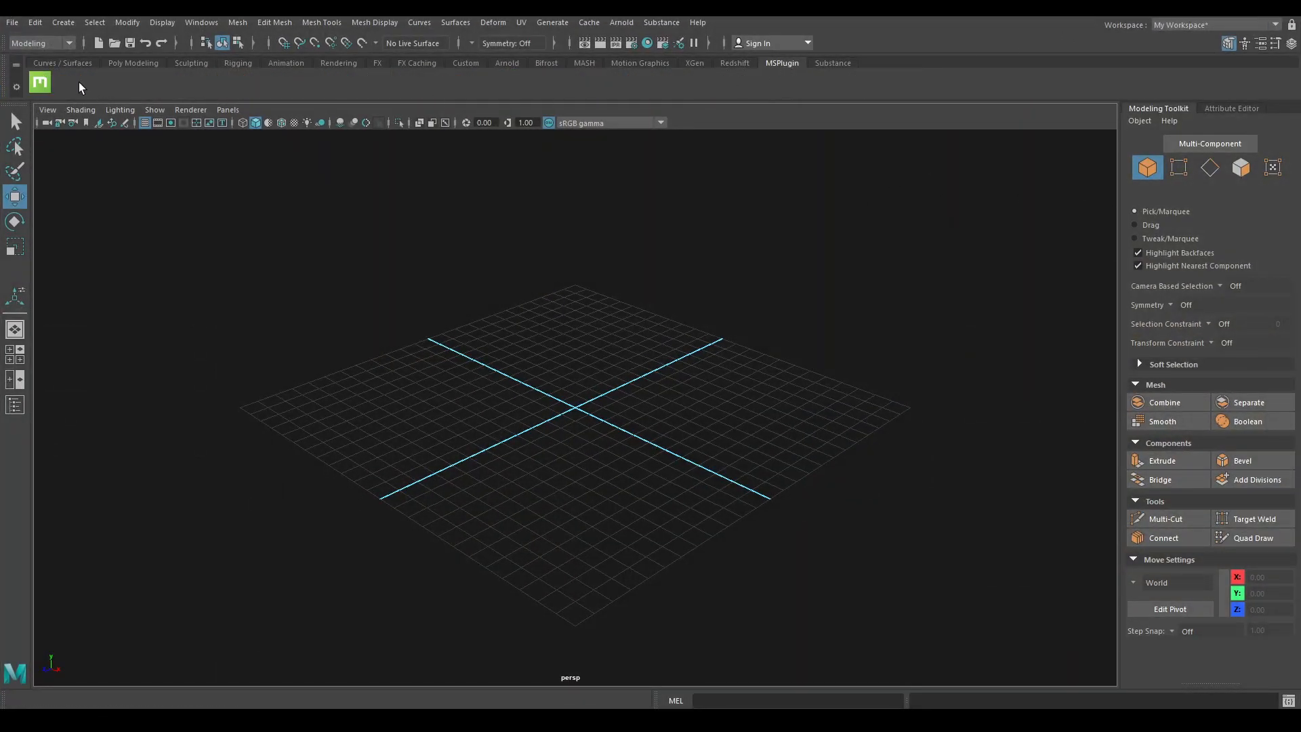
{"action": "left_click", "coordinate": [129, 63]}
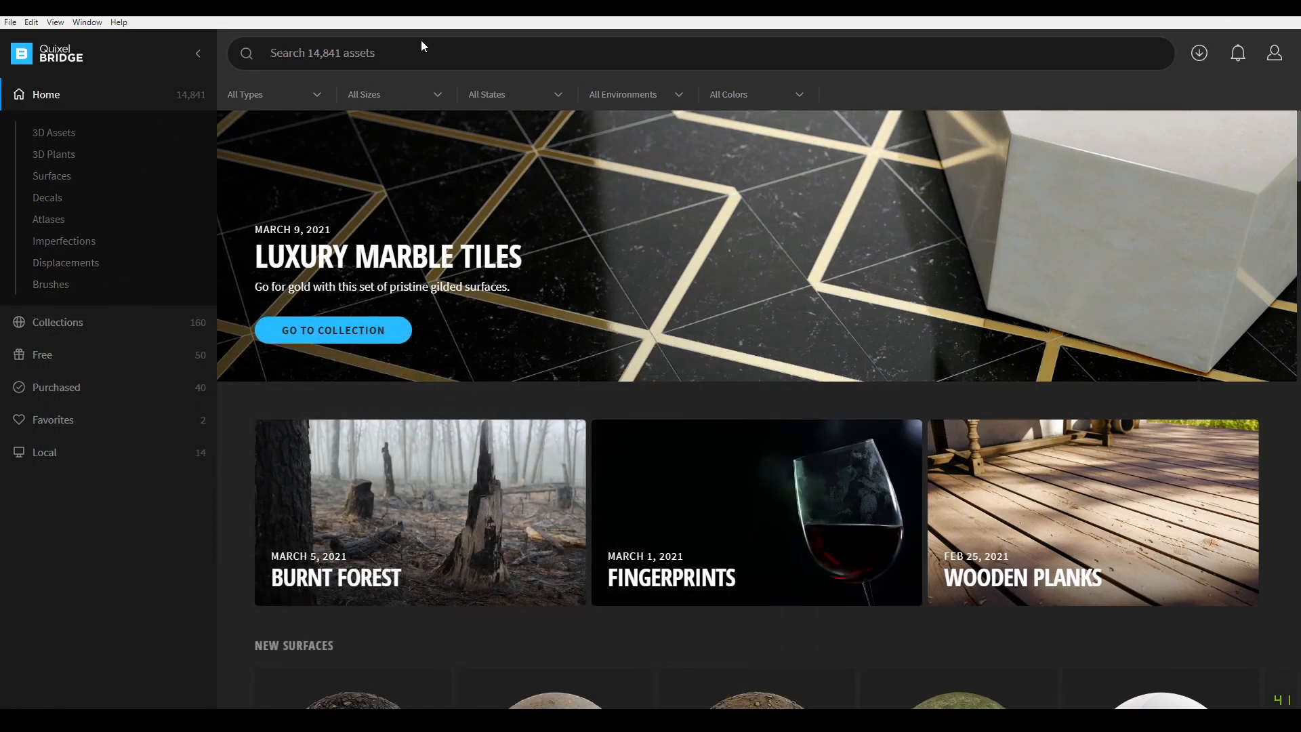
- In Quixel Bridge, search the library for "pot" and select the downloaded Concrete Plant Pot with rounded corners
{"action": "left_click", "coordinate": [417, 50]}
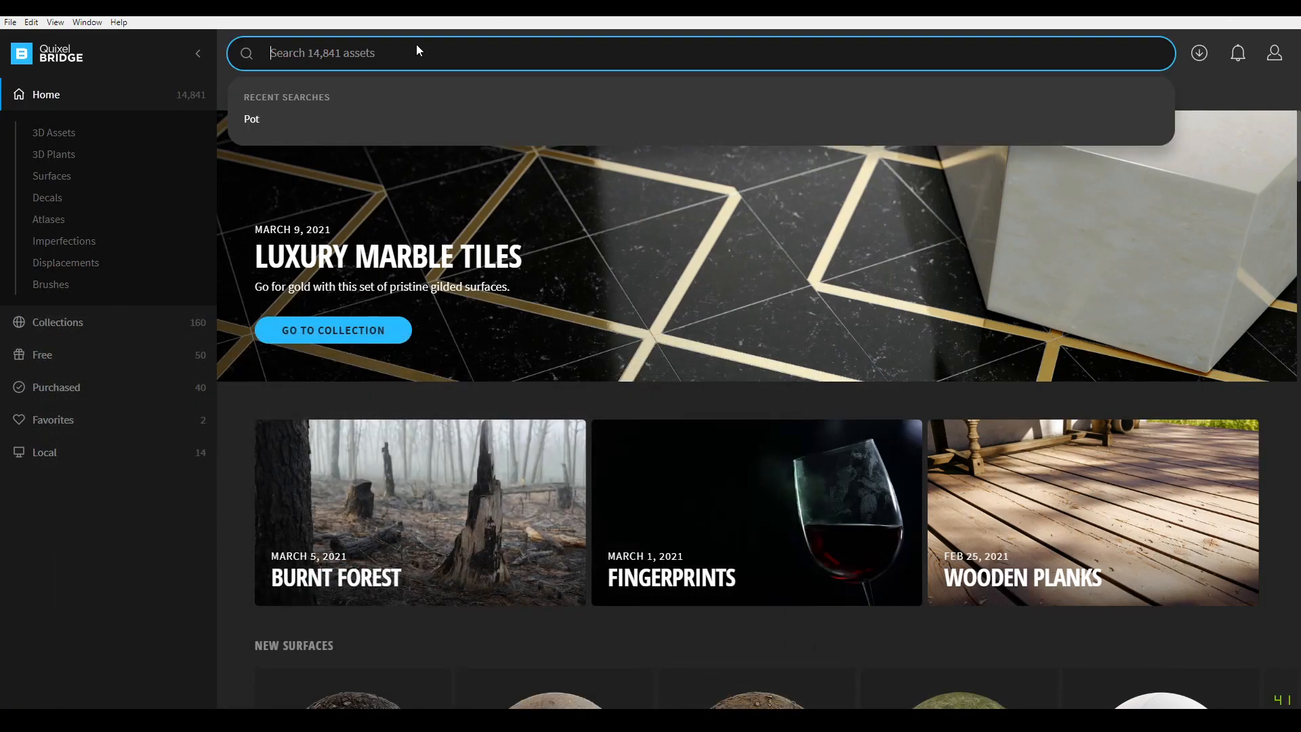
{"action": "type", "text": "pot"}
{"action": "key", "text": "Return"}
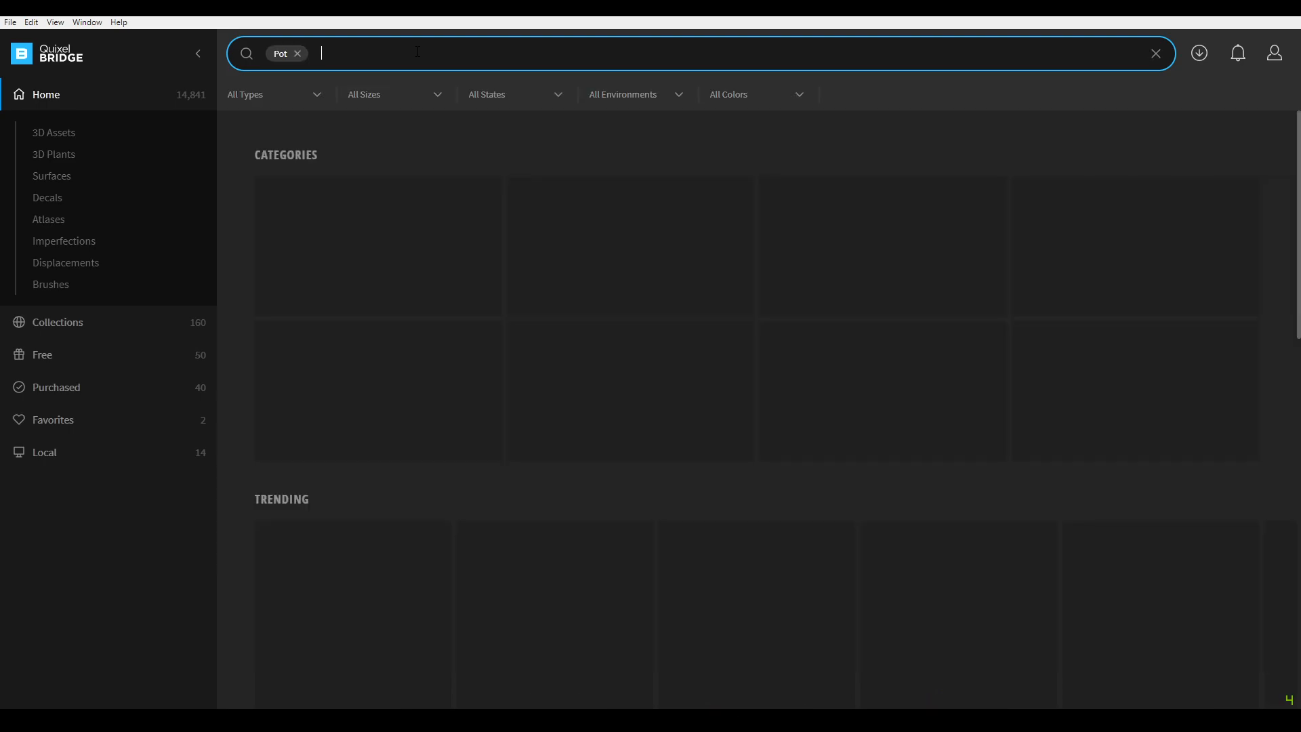
{"action": "scroll", "coordinate": [494, 342], "scroll_direction": "down", "scroll_amount": 10}
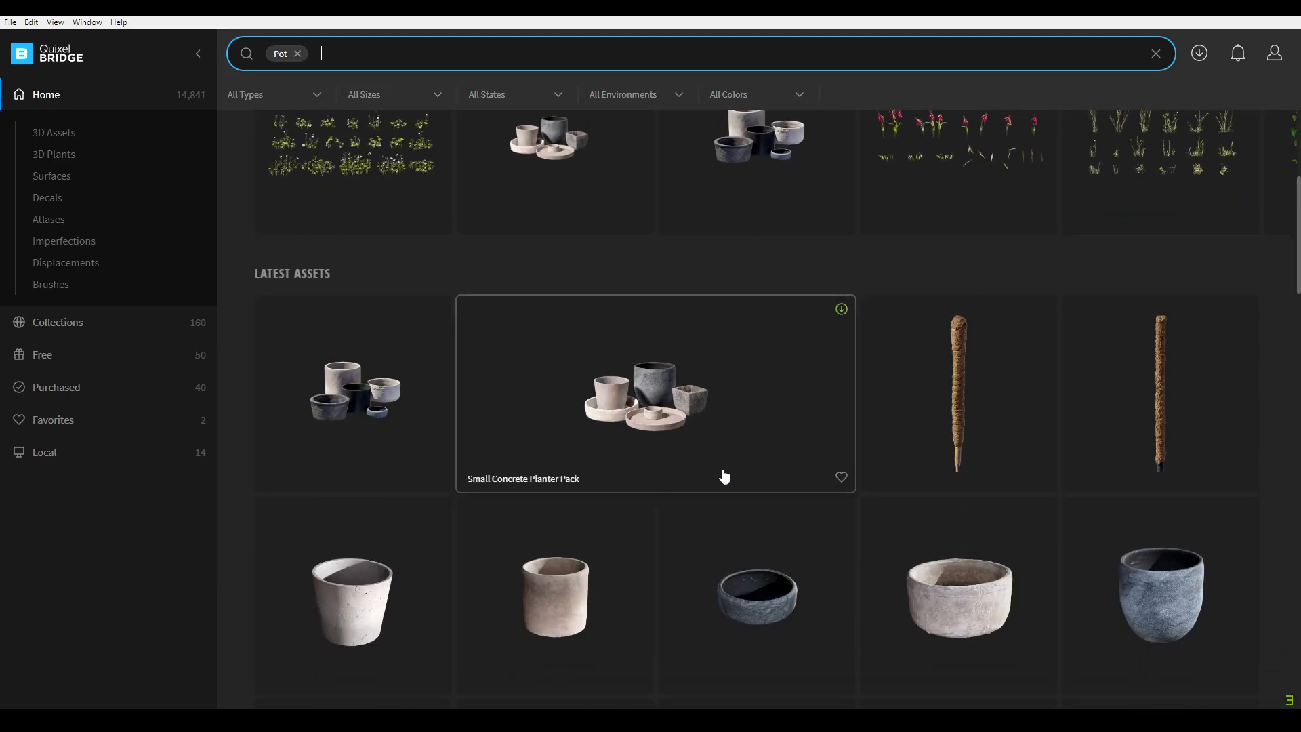
{"action": "scroll", "coordinate": [664, 387], "scroll_direction": "down", "scroll_amount": 6}
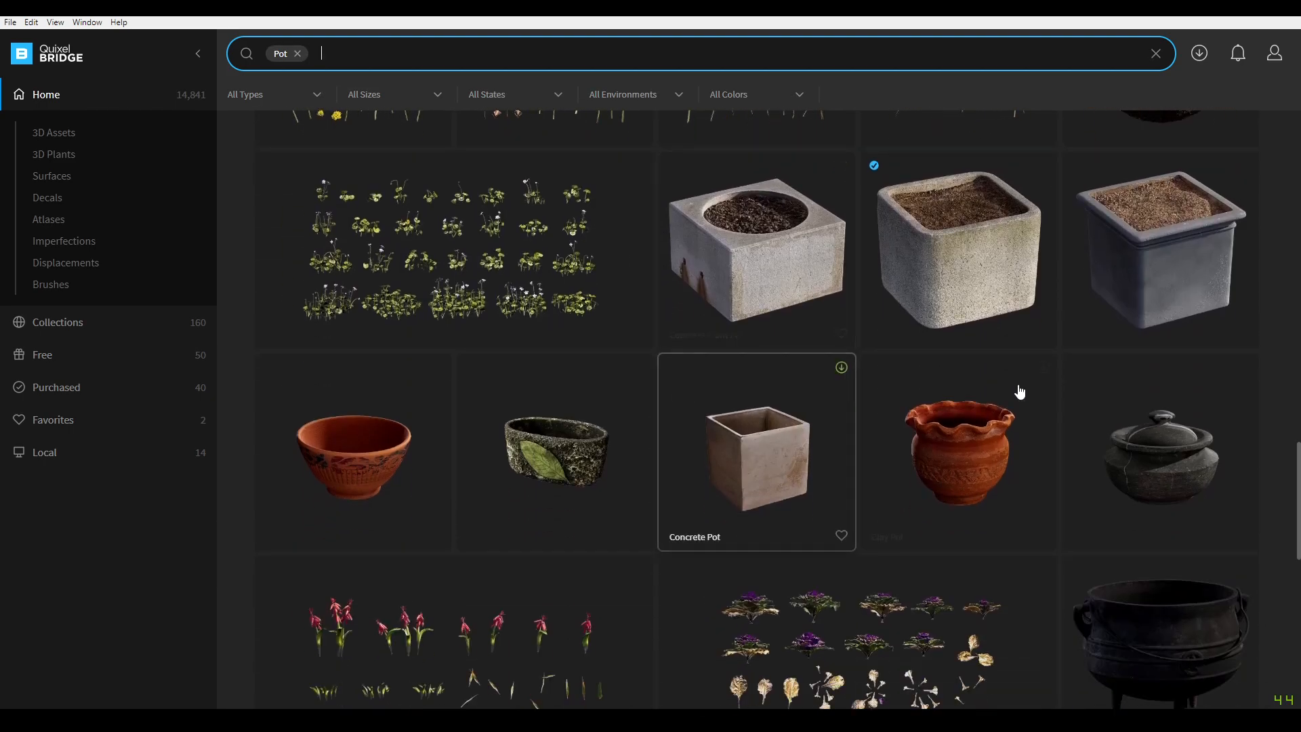
{"action": "left_click", "coordinate": [908, 305]}
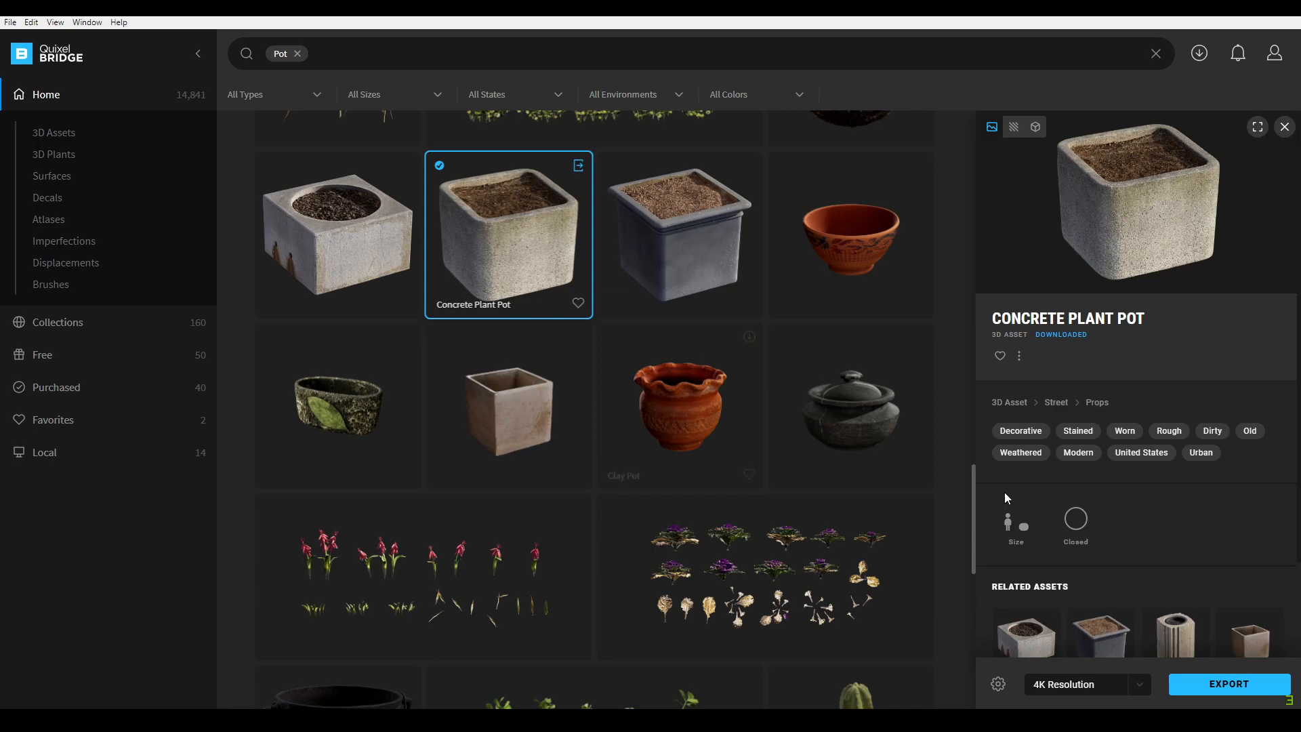
- Set the pot's export target to Maya and its resolution to 4K
{"action": "left_click", "coordinate": [999, 686]}
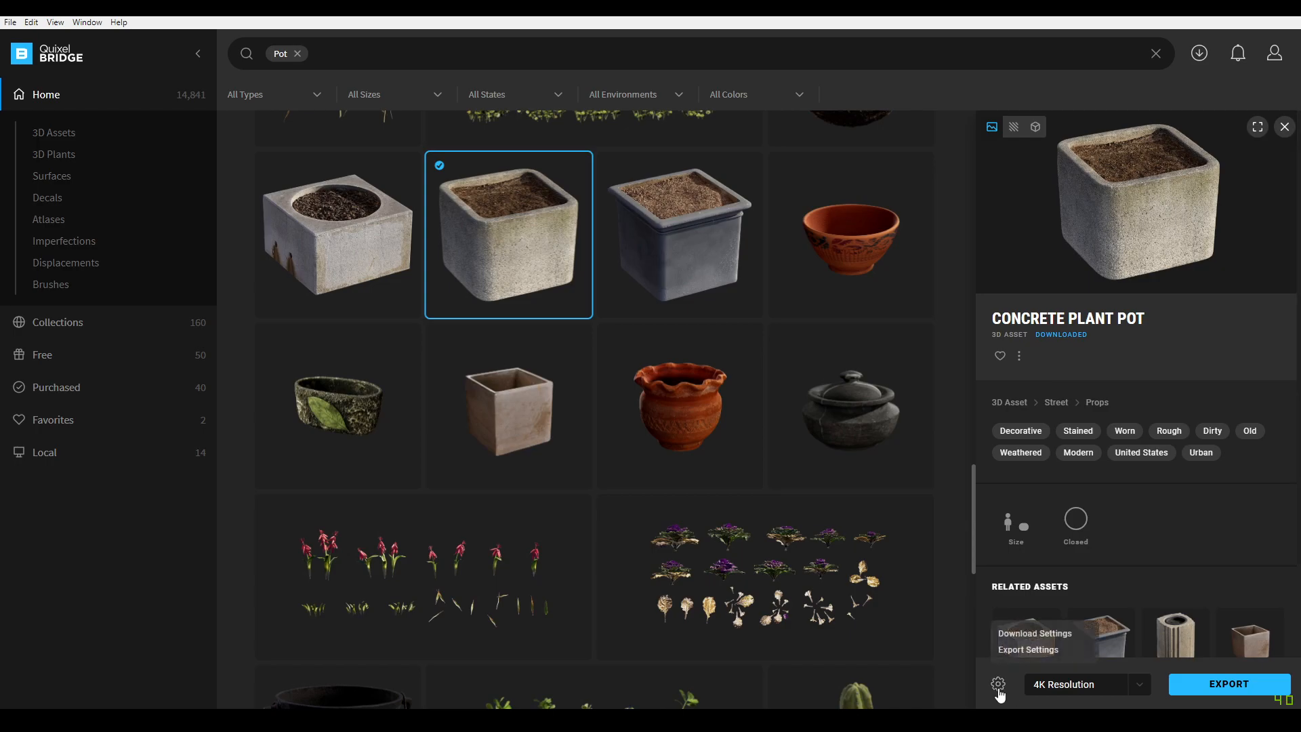
{"action": "left_click", "coordinate": [1022, 651]}
{"action": "left_click", "coordinate": [1178, 198]}
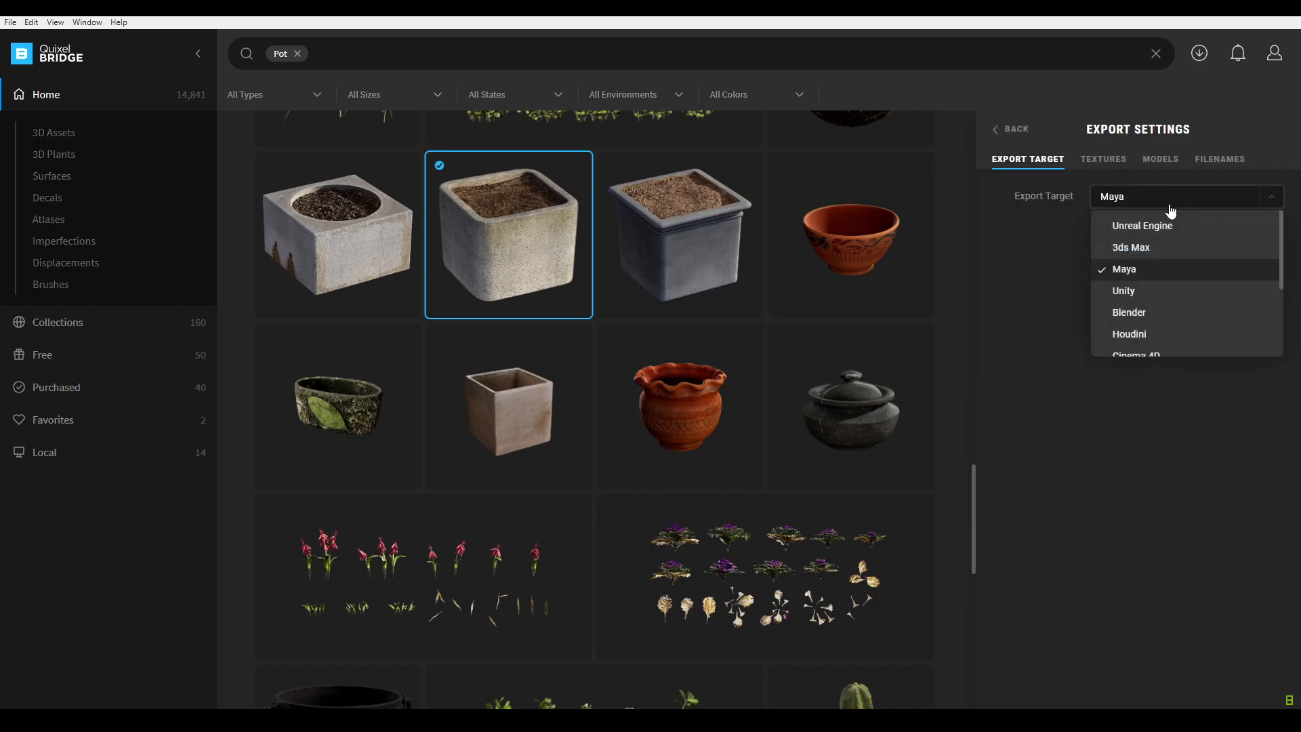
{"action": "left_click", "coordinate": [1113, 266]}
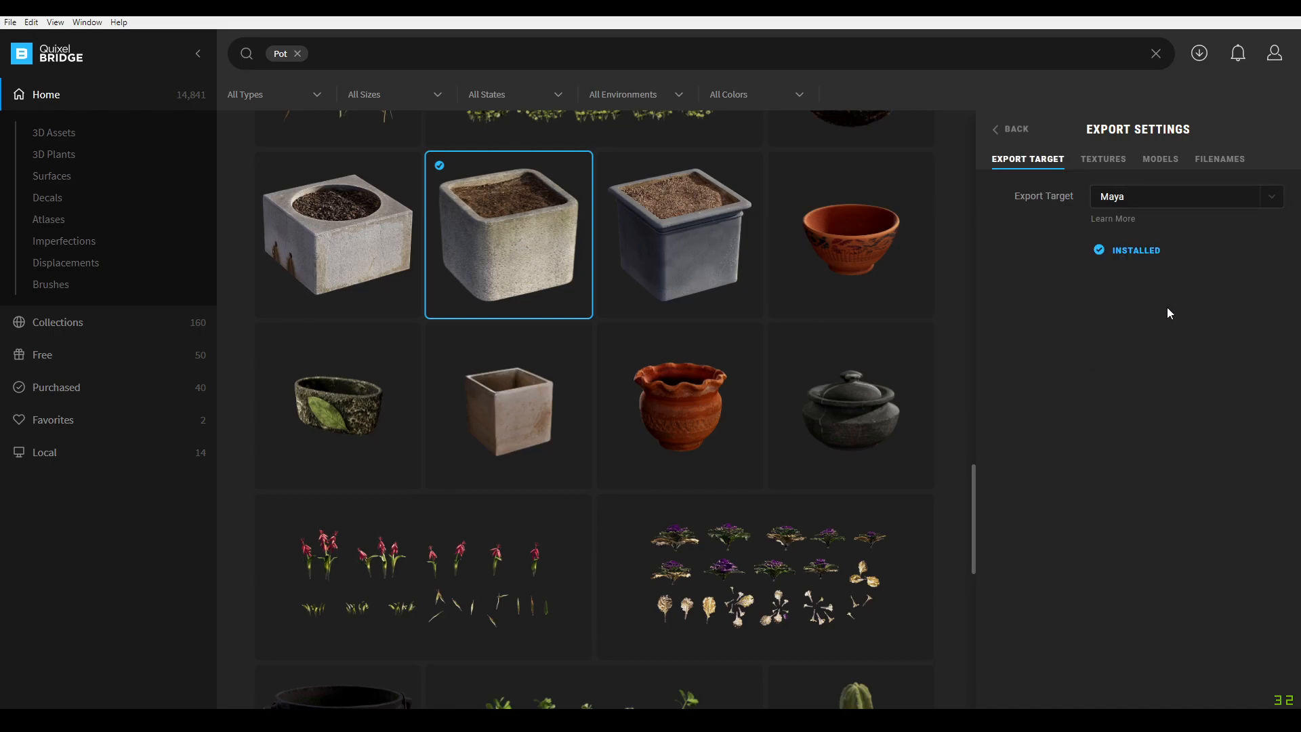
{"action": "left_click", "coordinate": [998, 132]}
{"action": "left_click", "coordinate": [1136, 692]}
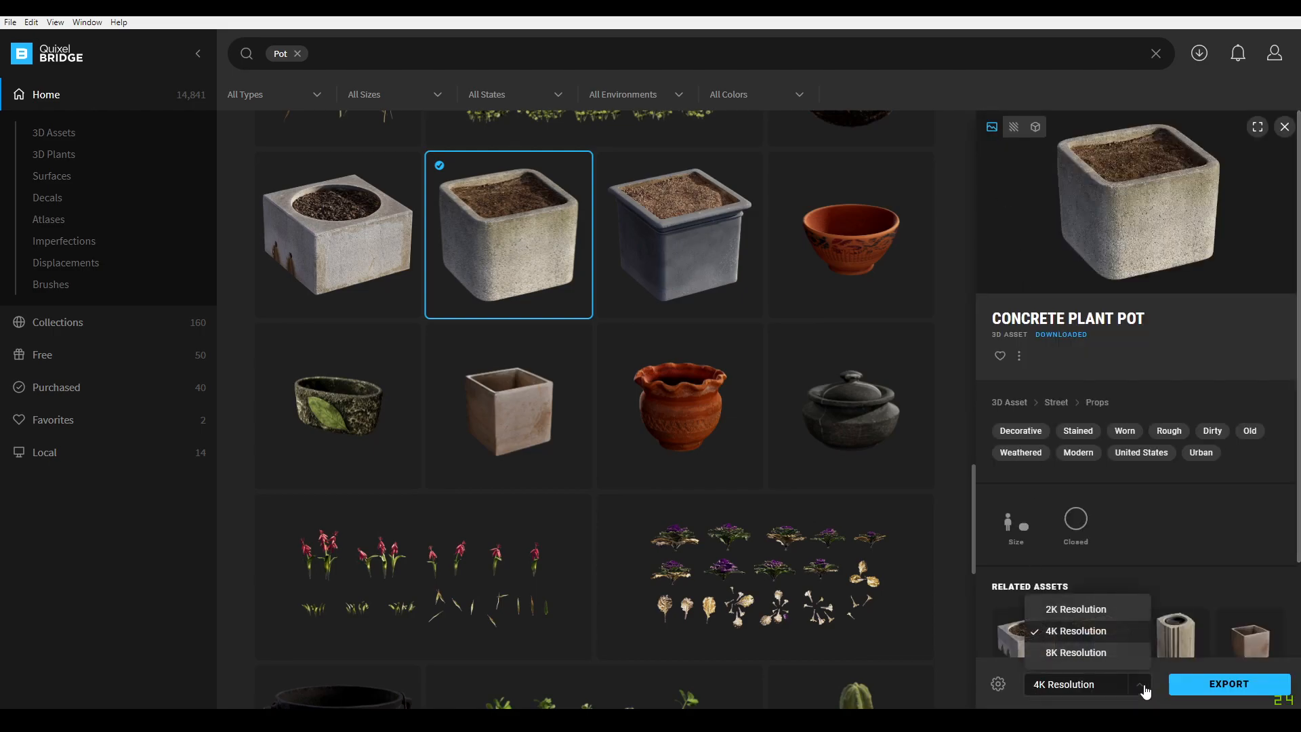
{"action": "left_click", "coordinate": [1093, 631]}
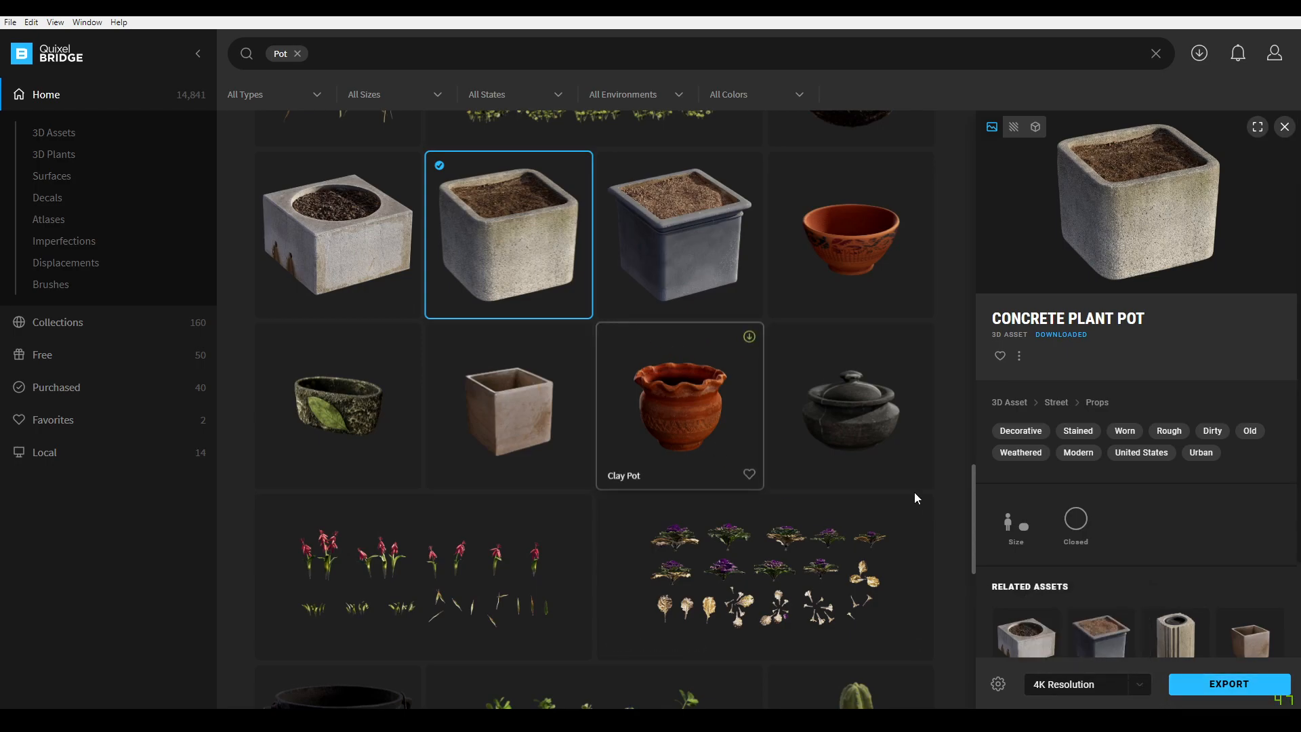
- Compare with the undownloaded square plant pot beside it, and export the downloaded Concrete Plant Pot to Maya
{"action": "left_click", "coordinate": [664, 285]}
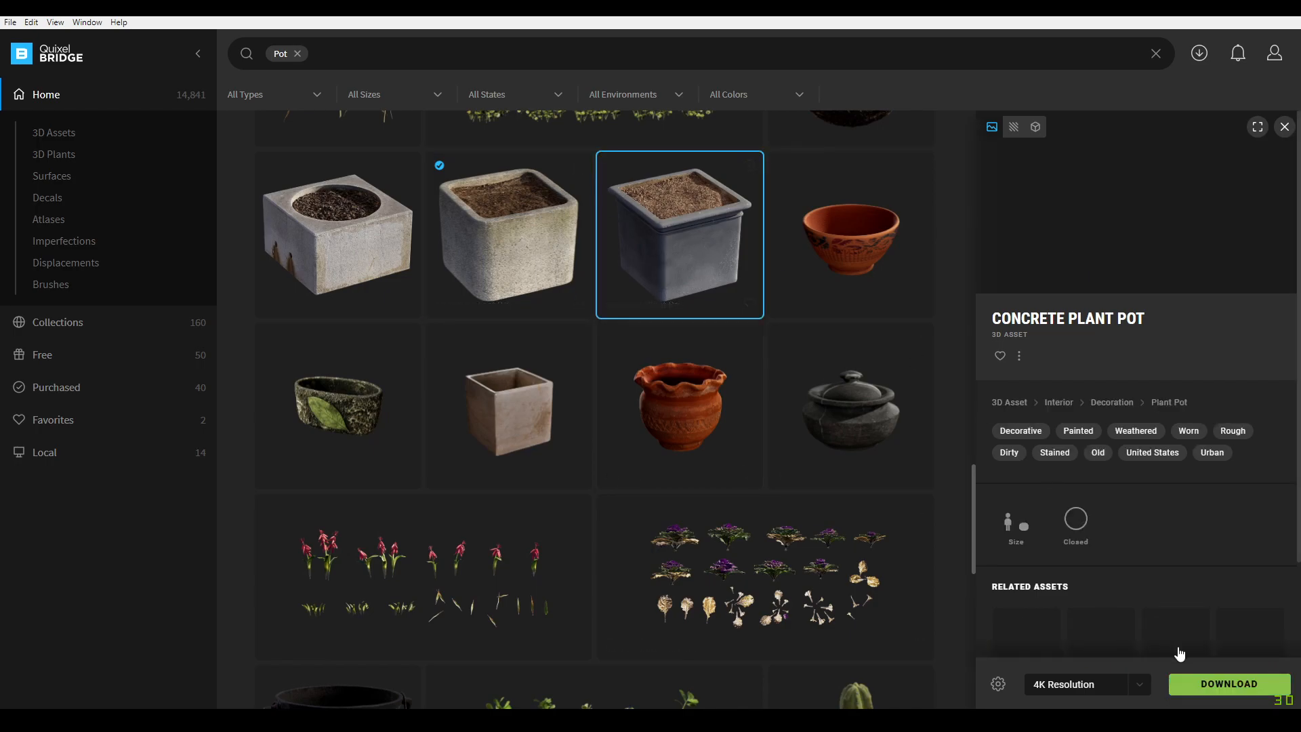
{"action": "left_click", "coordinate": [511, 259]}
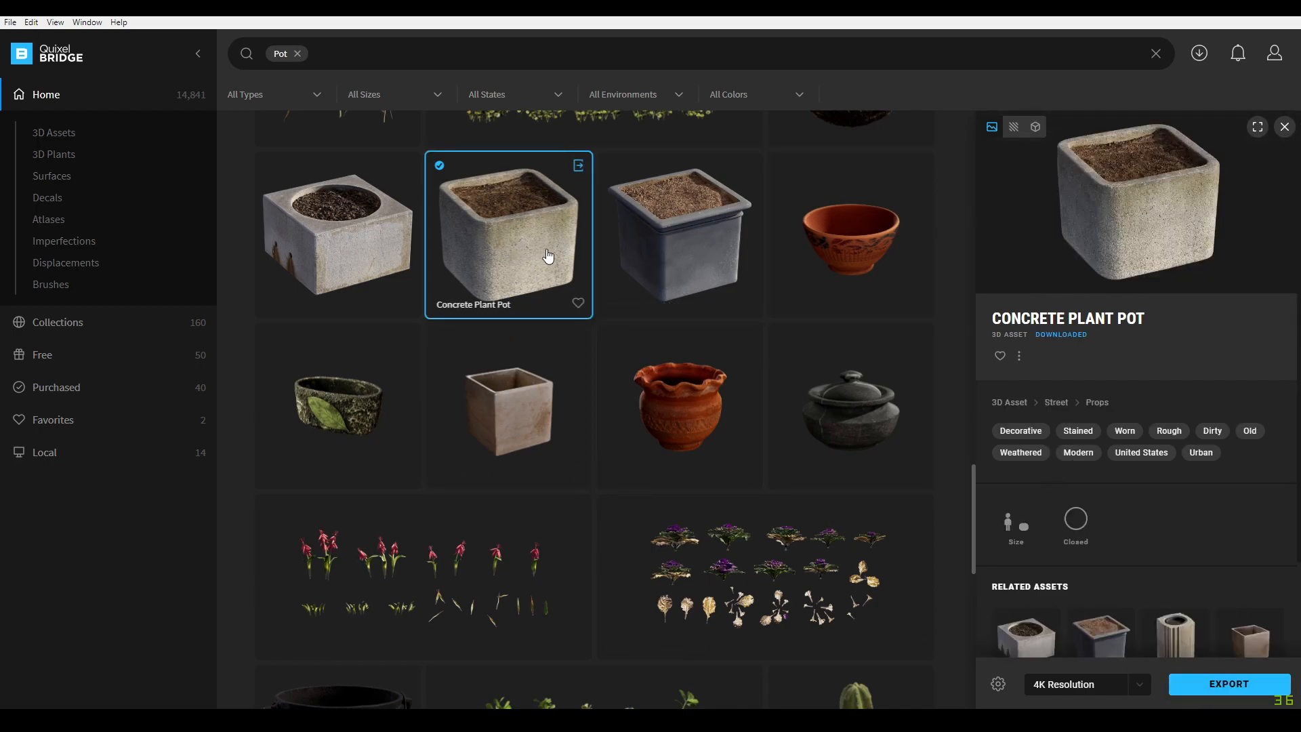
{"action": "left_click", "coordinate": [1242, 685]}
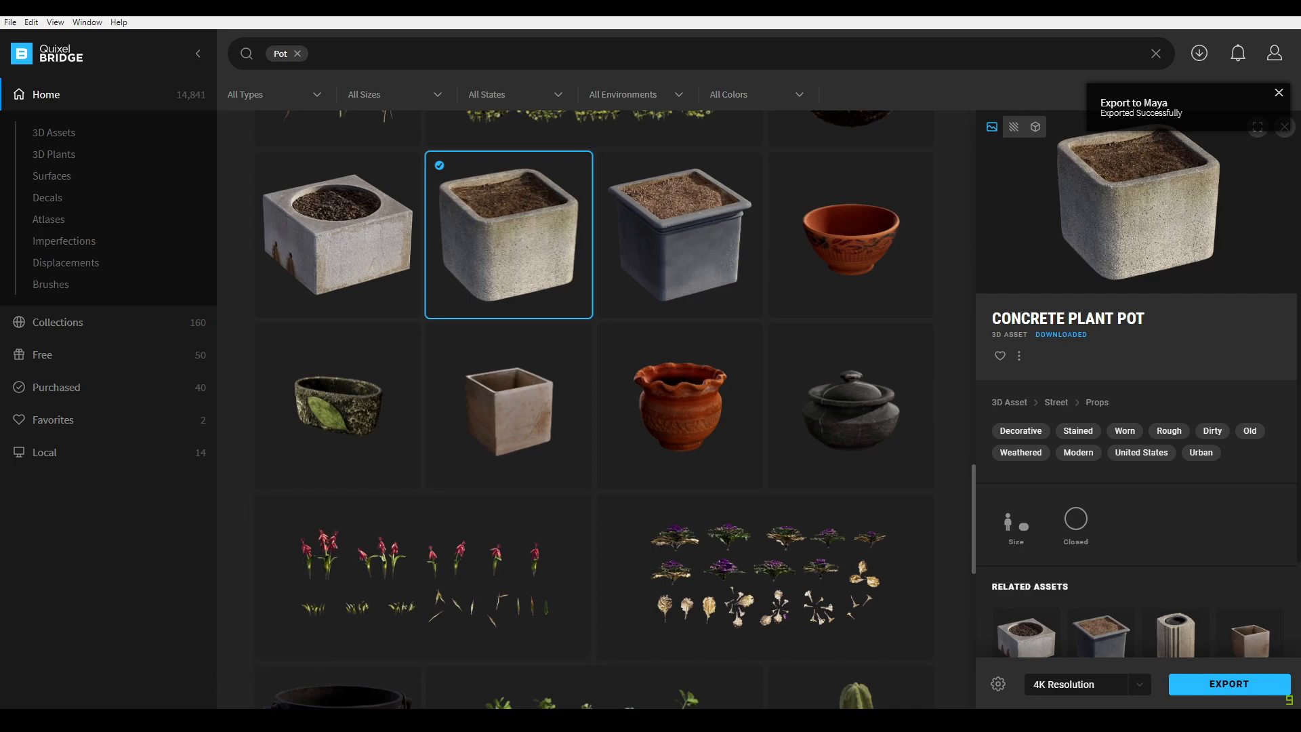
- Switch to Maya, frame the imported plant pot in the perspective view, and display it with its textures
{"action": "mouse_move", "coordinate": [147, 720]}
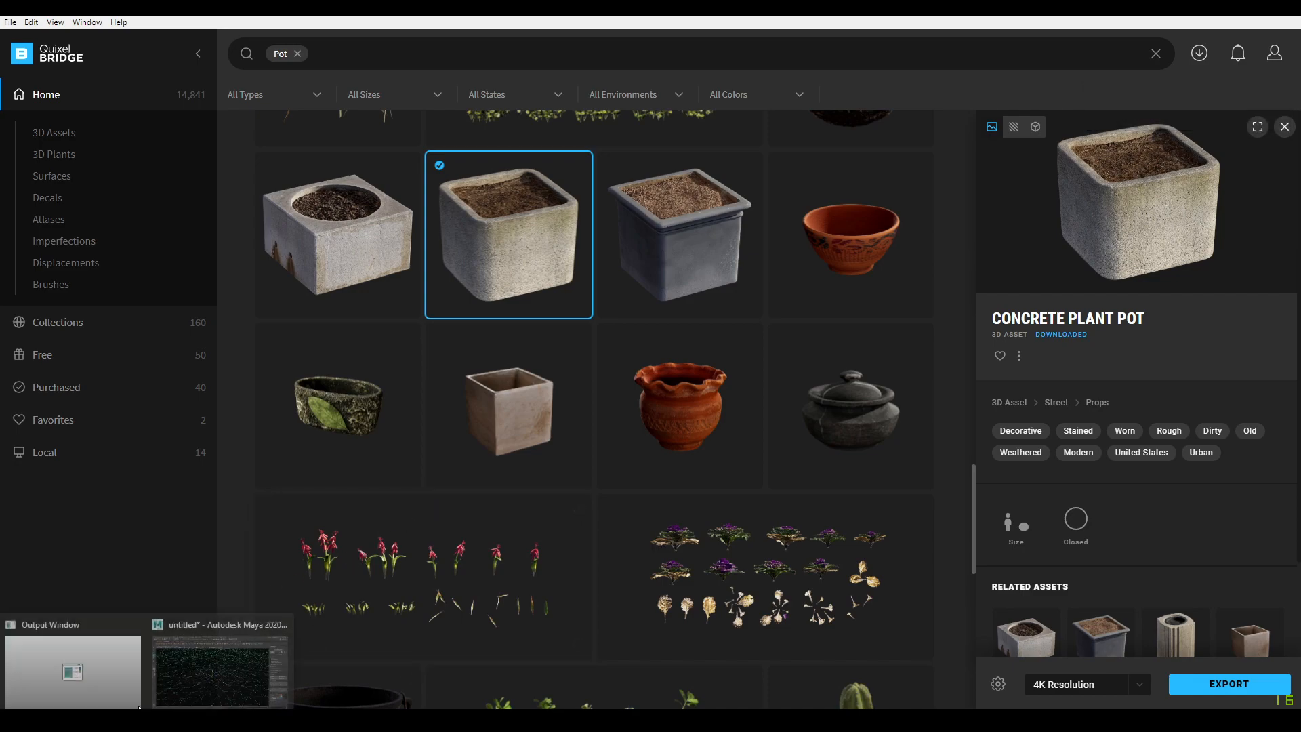
{"action": "left_click", "coordinate": [271, 650]}
{"action": "key", "text": "f"}
{"action": "left_click_drag", "start_coordinate": [564, 230], "coordinate": [551, 265], "text": "alt"}
{"action": "key", "text": "6"}
{"action": "left_click", "coordinate": [749, 302]}
- Examine the textured plant pot from several angles and distances
{"action": "mouse_move", "coordinate": [772, 483]}
{"action": "left_mouse_down", "text": "alt"}
{"action": "mouse_move", "coordinate": [740, 340]}
{"action": "mouse_move", "coordinate": [683, 526]}
{"action": "mouse_move", "coordinate": [642, 424]}
{"action": "mouse_move", "coordinate": [668, 415]}
{"action": "left_mouse_up", "text": "alt"}
{"action": "right_click_drag", "start_coordinate": [668, 412], "coordinate": [575, 373], "text": "alt"}
{"action": "left_click_drag", "start_coordinate": [576, 372], "coordinate": [604, 267], "text": "alt"}
{"action": "right_click_drag", "start_coordinate": [604, 267], "coordinate": [668, 555], "text": "alt"}
{"action": "left_click_drag", "start_coordinate": [667, 556], "coordinate": [644, 506], "text": "alt"}
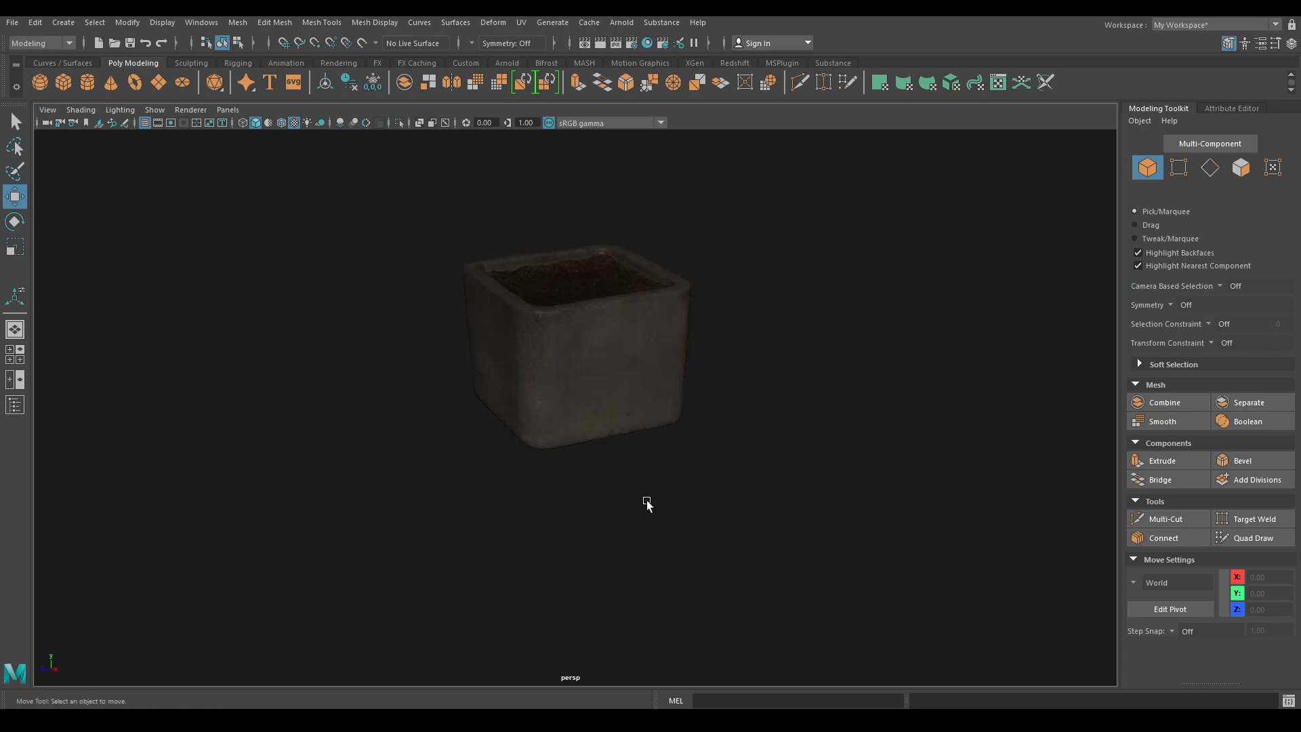
{"action": "right_click_drag", "start_coordinate": [644, 508], "coordinate": [664, 566], "text": "alt"}
{"action": "left_click_drag", "start_coordinate": [664, 567], "coordinate": [832, 402], "text": "alt"}
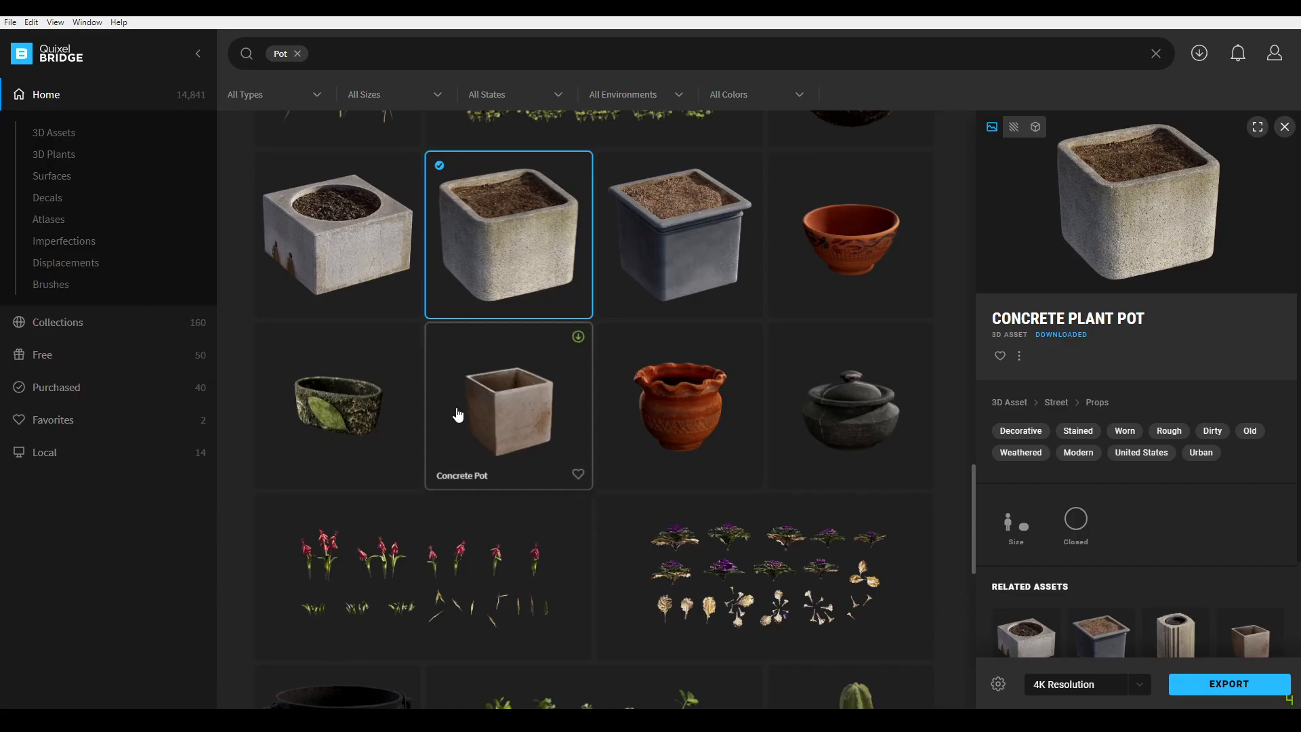
- In Quixel Bridge, replace the pot search with a search for "plants"
{"action": "scroll", "coordinate": [436, 291], "scroll_direction": "up", "scroll_amount": 10}
{"action": "scroll", "coordinate": [490, 322], "scroll_direction": "up", "scroll_amount": 10}
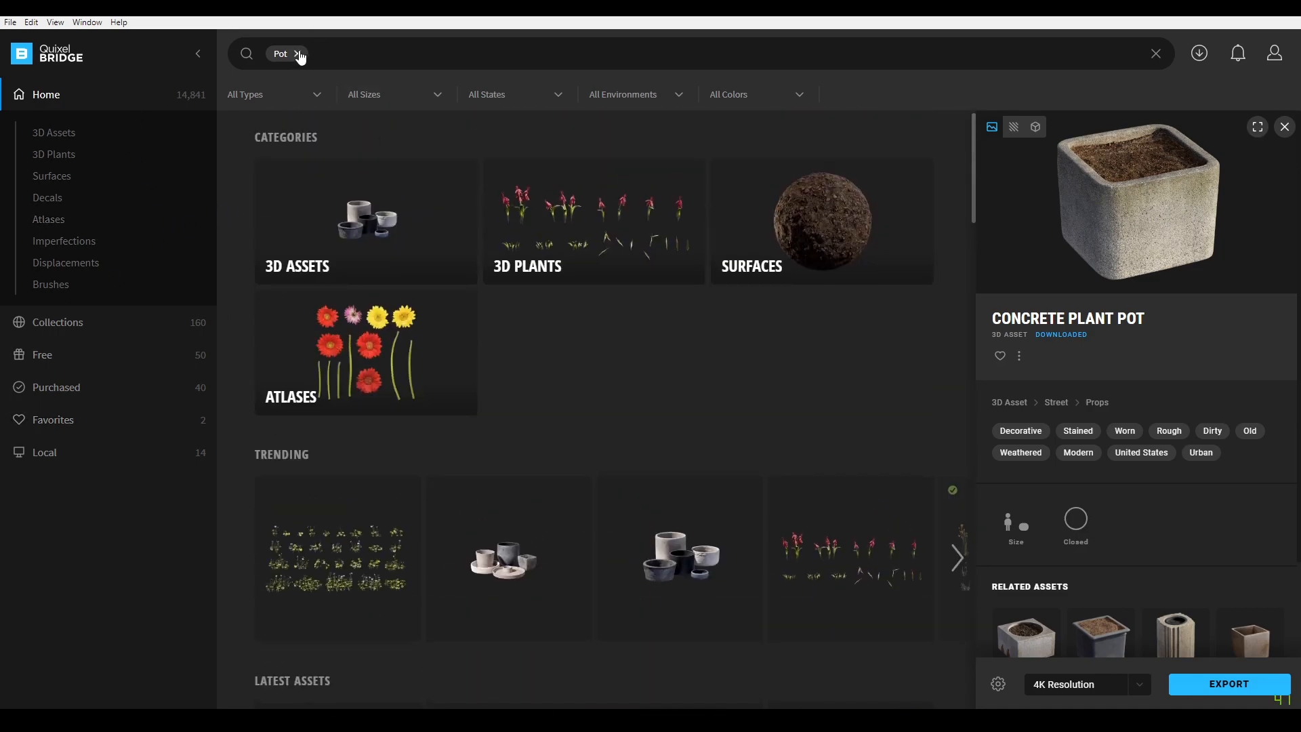
{"action": "left_click", "coordinate": [297, 54]}
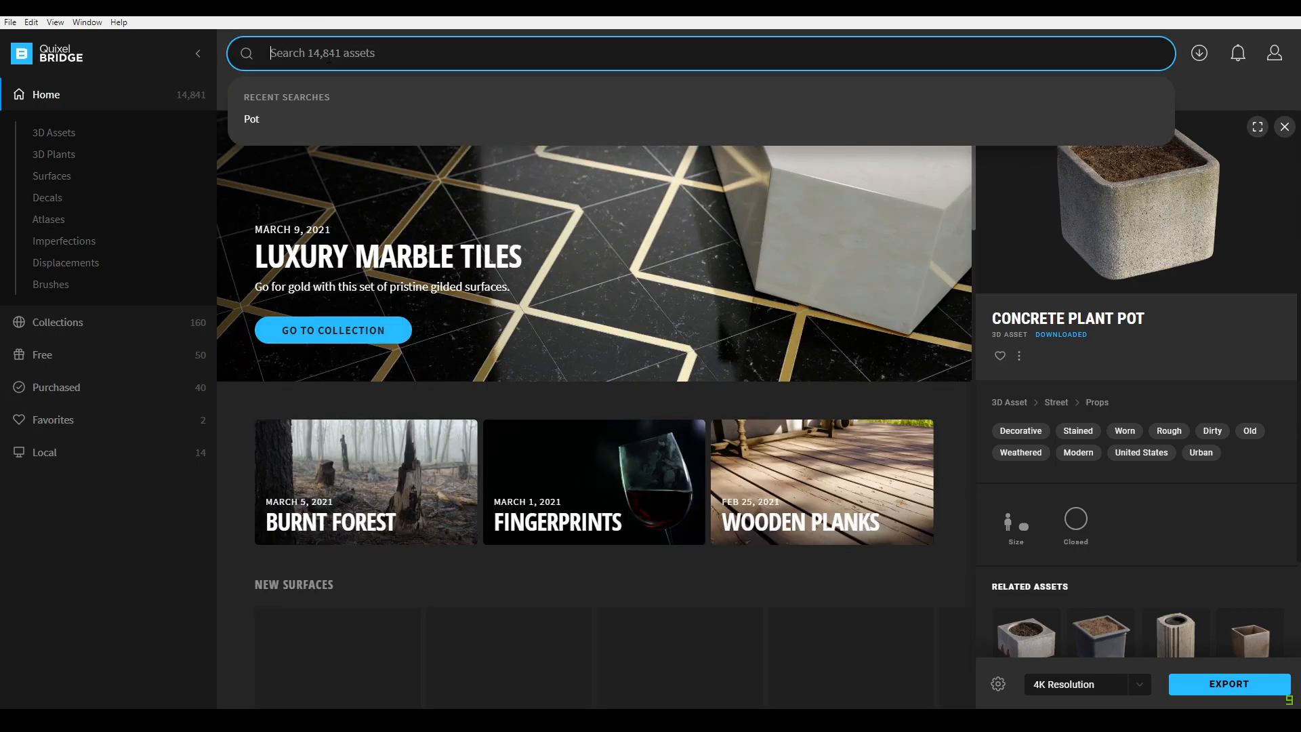
{"action": "type", "text": "plants"}
{"action": "key", "text": "Return"}
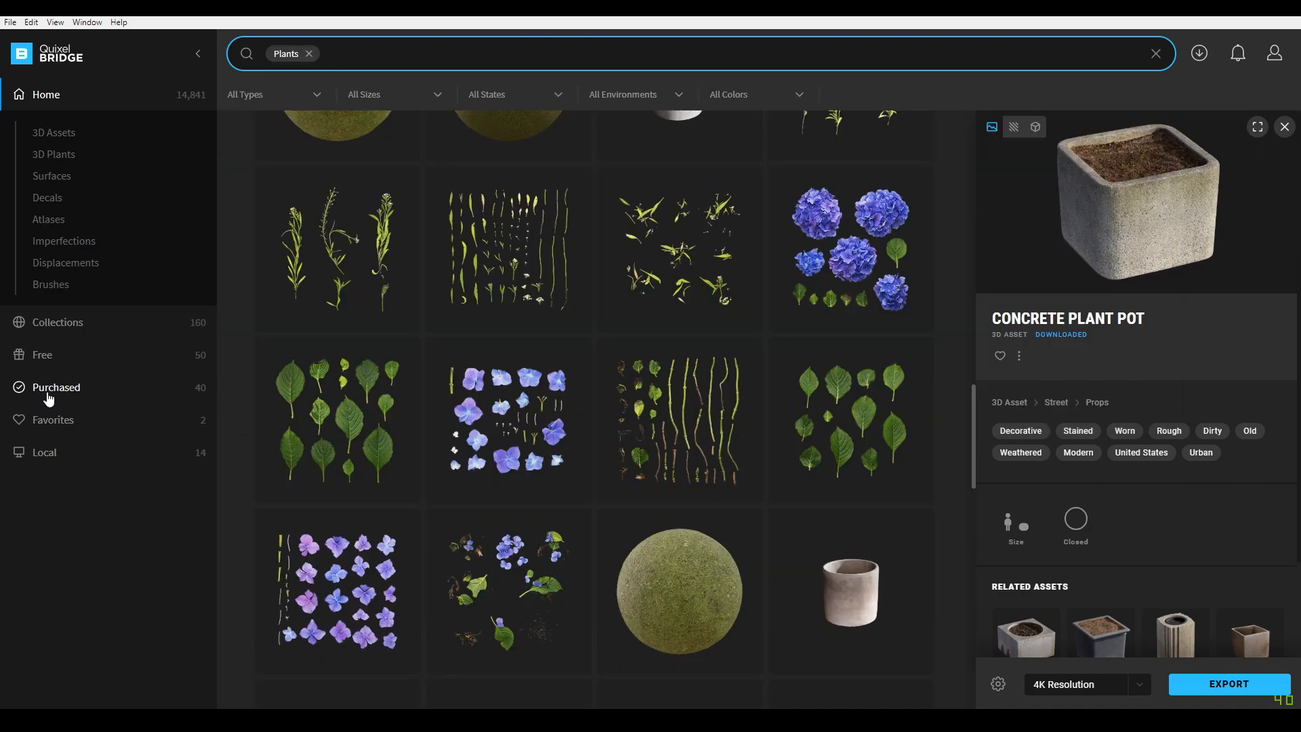
- Browse the purchased assets, filter them to 3D Plants, and select the Cat Palm
{"action": "left_click", "coordinate": [98, 396]}
{"action": "left_click", "coordinate": [72, 389]}
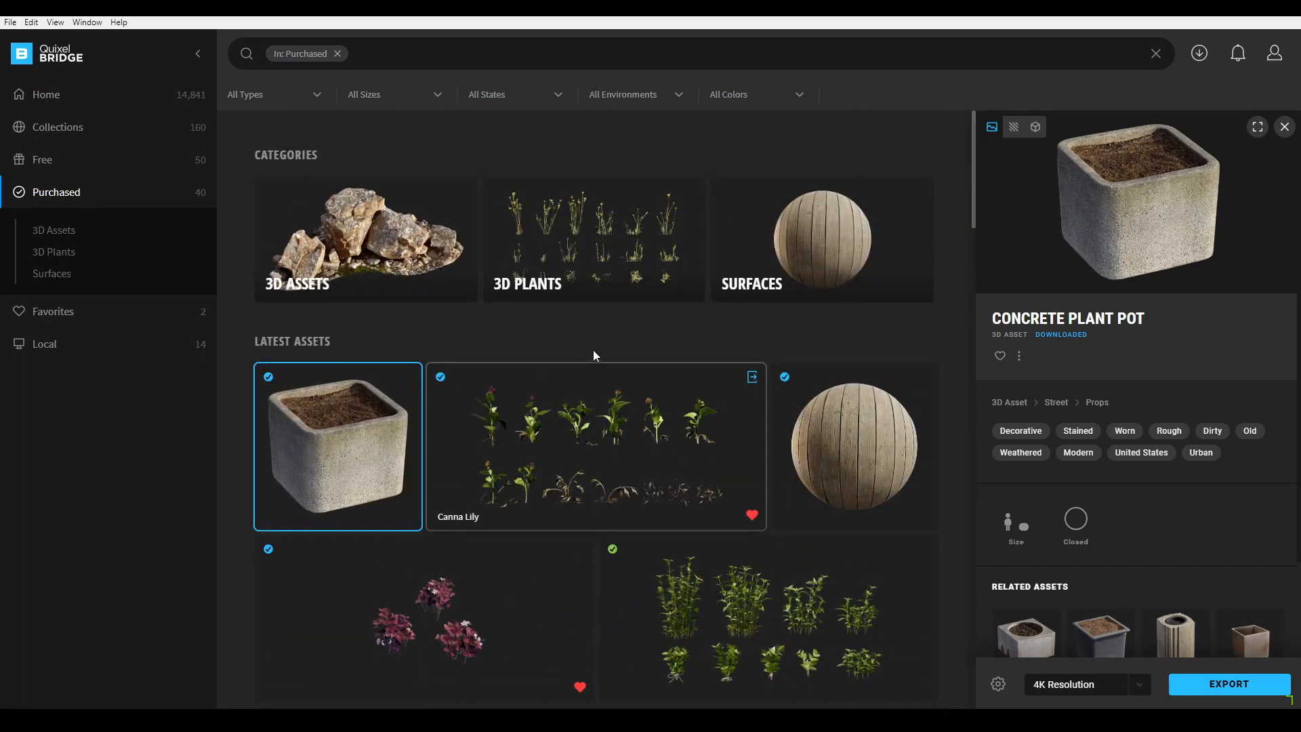
{"action": "scroll", "coordinate": [600, 407], "scroll_direction": "down", "scroll_amount": 10}
{"action": "scroll", "coordinate": [546, 447], "scroll_direction": "down", "scroll_amount": 10}
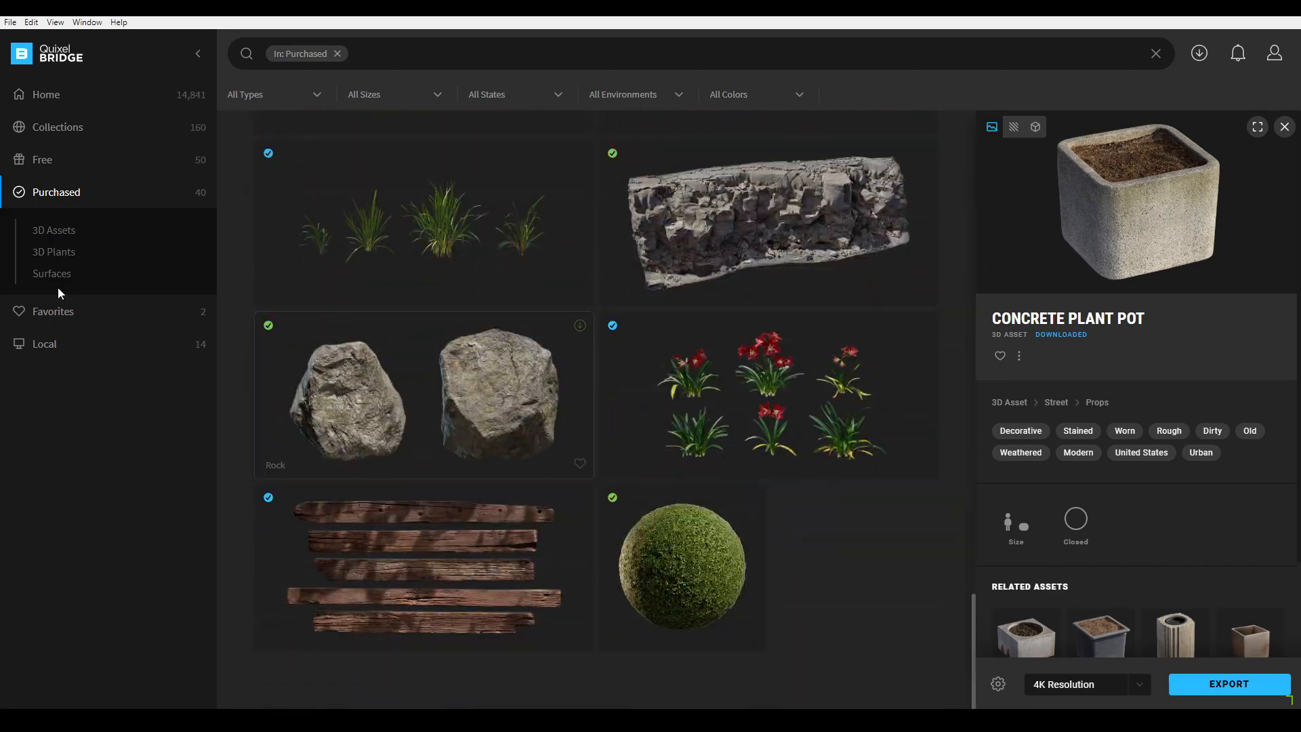
{"action": "left_click", "coordinate": [58, 256]}
{"action": "scroll", "coordinate": [610, 431], "scroll_direction": "down", "scroll_amount": 8}
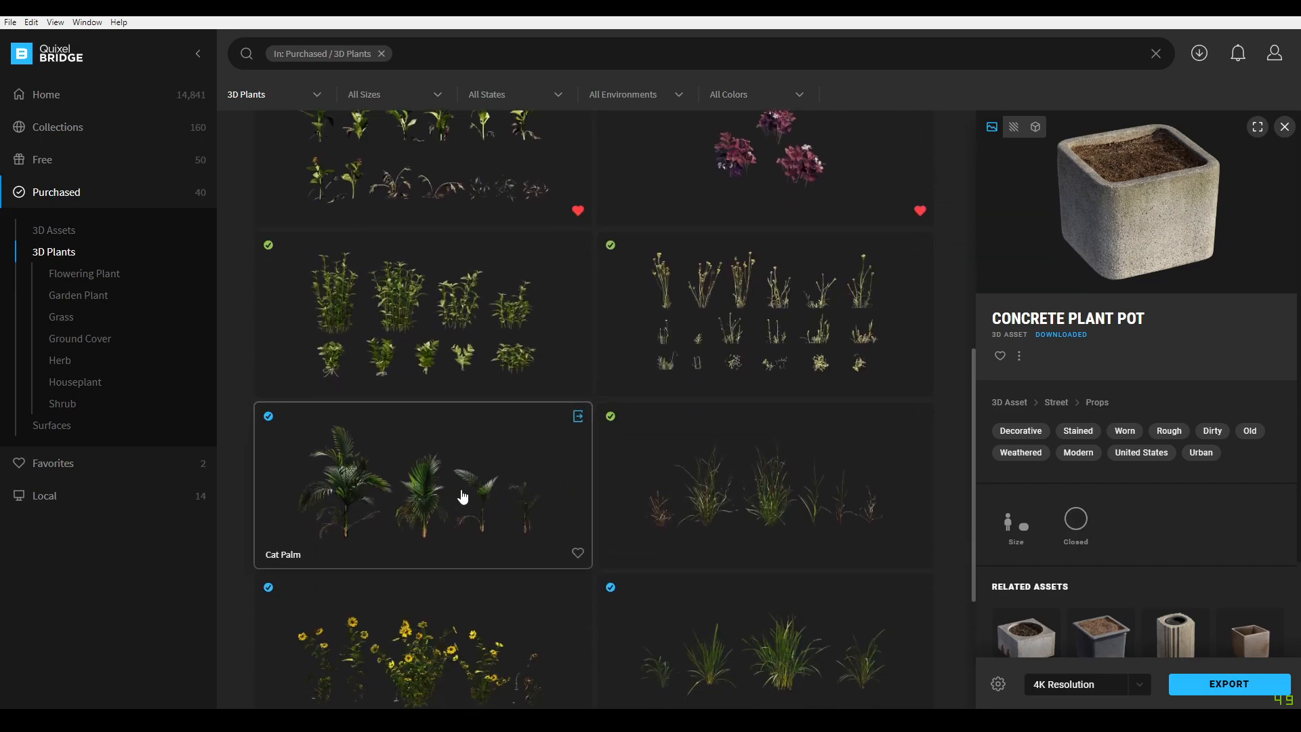
{"action": "left_click", "coordinate": [463, 497]}
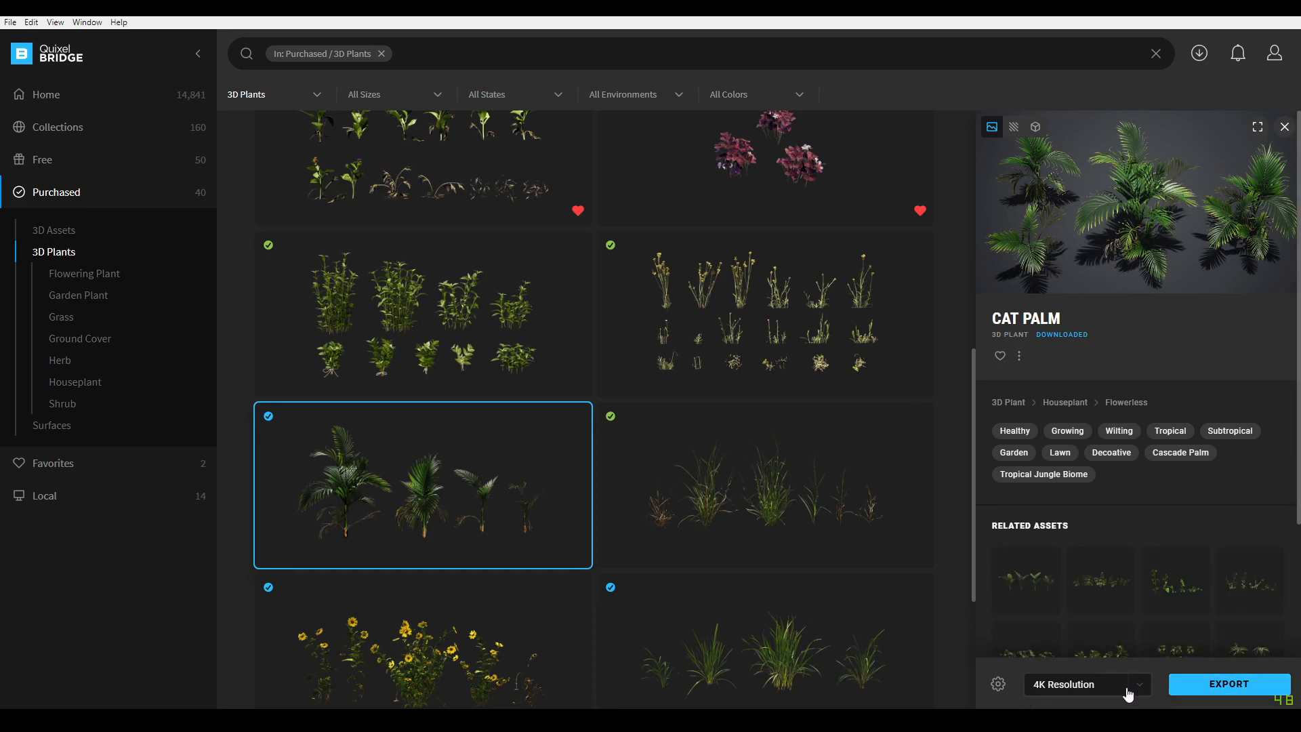
- Check the Cat Palm's export target in the export settings and export the plant to Maya
{"action": "left_click", "coordinate": [998, 685]}
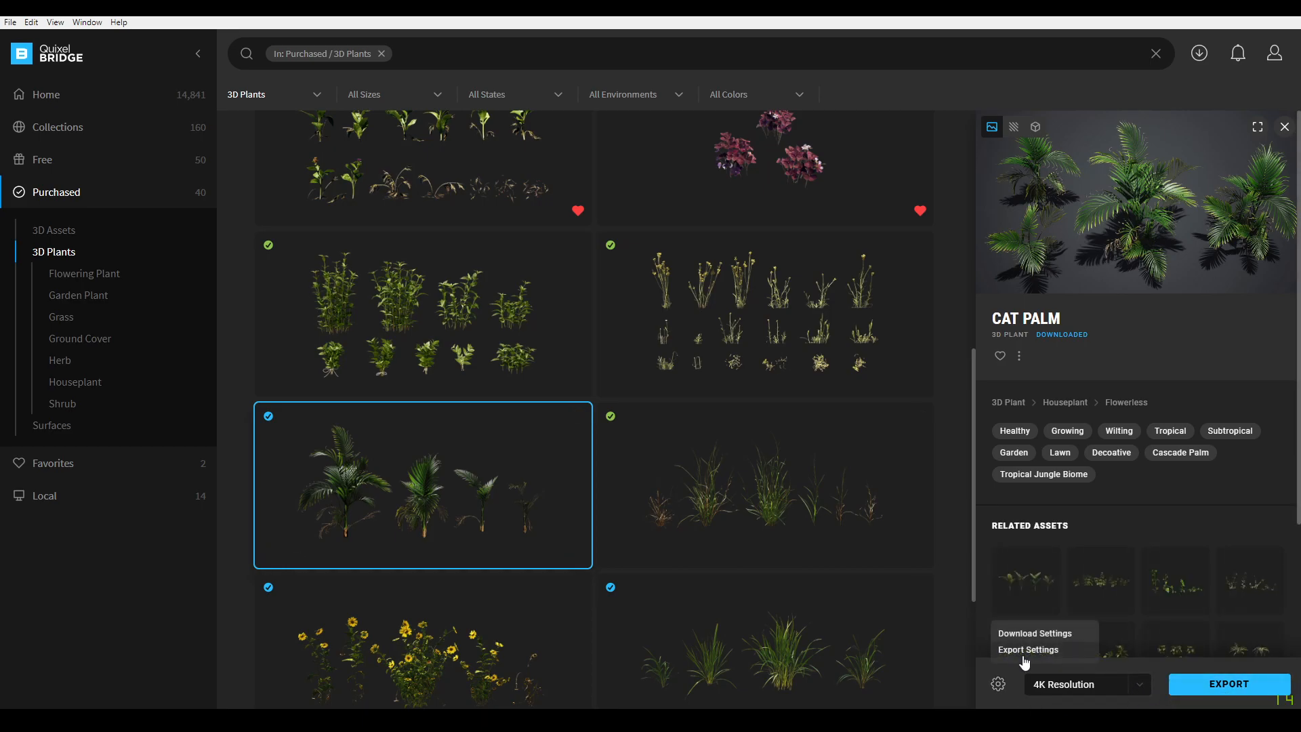
{"action": "left_click", "coordinate": [1023, 652]}
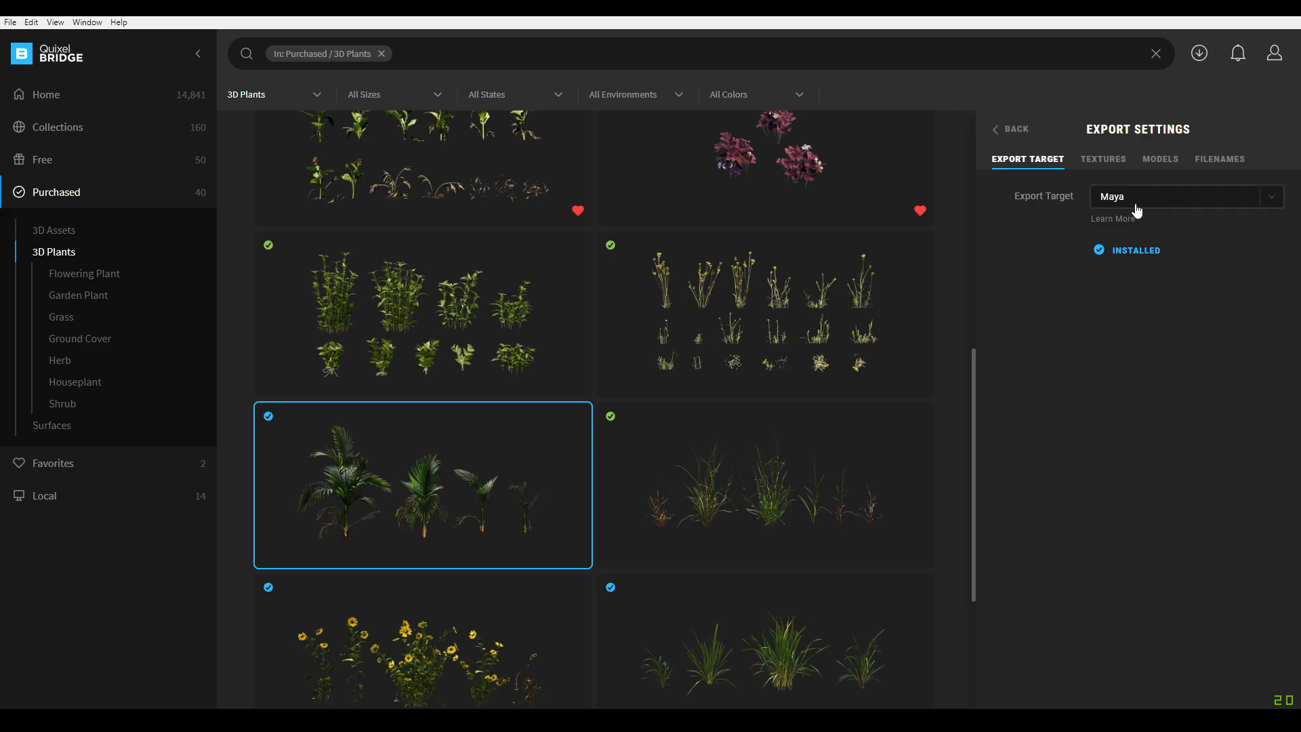
{"action": "left_click", "coordinate": [997, 132]}
{"action": "left_click", "coordinate": [1221, 685]}
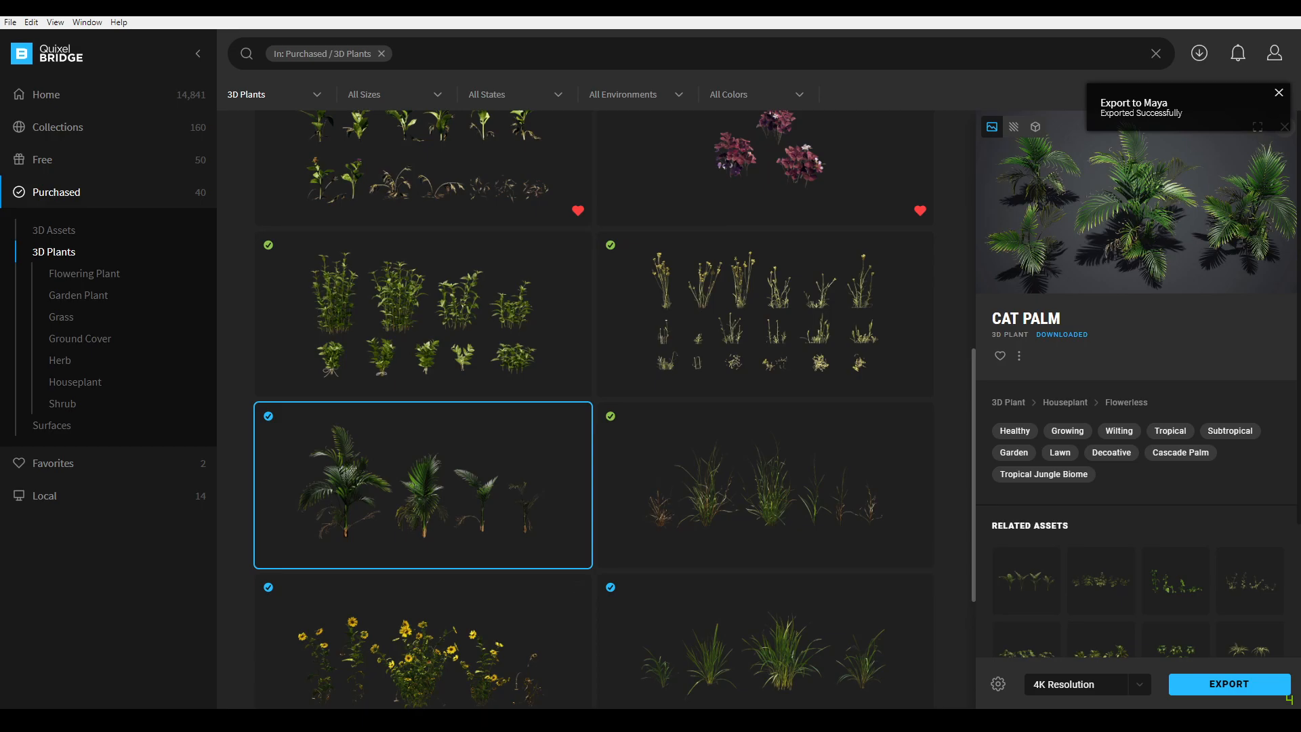
- Switch to Maya, view the imported palm in the pot, and open the Outliner beside the perspective view
{"action": "left_click", "coordinate": [210, 668]}
{"action": "left_click_drag", "start_coordinate": [558, 594], "coordinate": [532, 387], "text": "alt"}
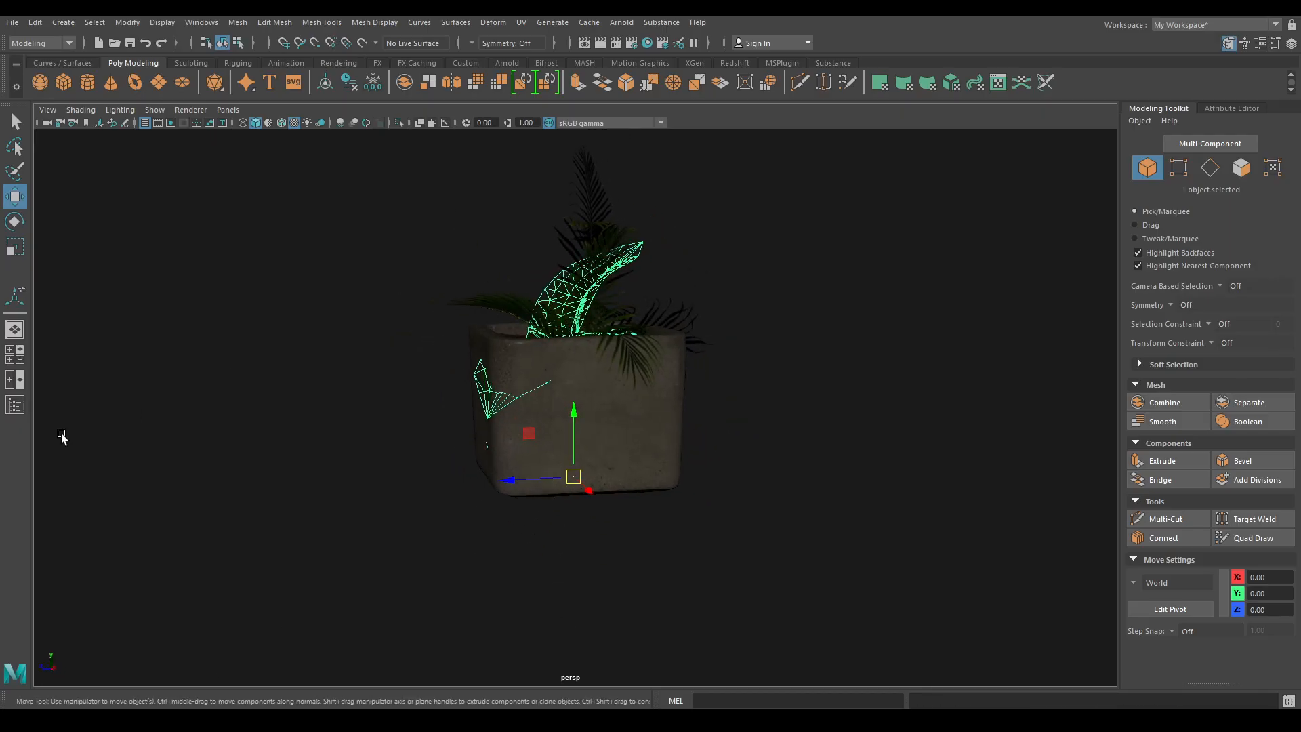
{"action": "left_click", "coordinate": [15, 404]}
{"action": "left_click", "coordinate": [15, 405]}
{"action": "left_click", "coordinate": [15, 405]}
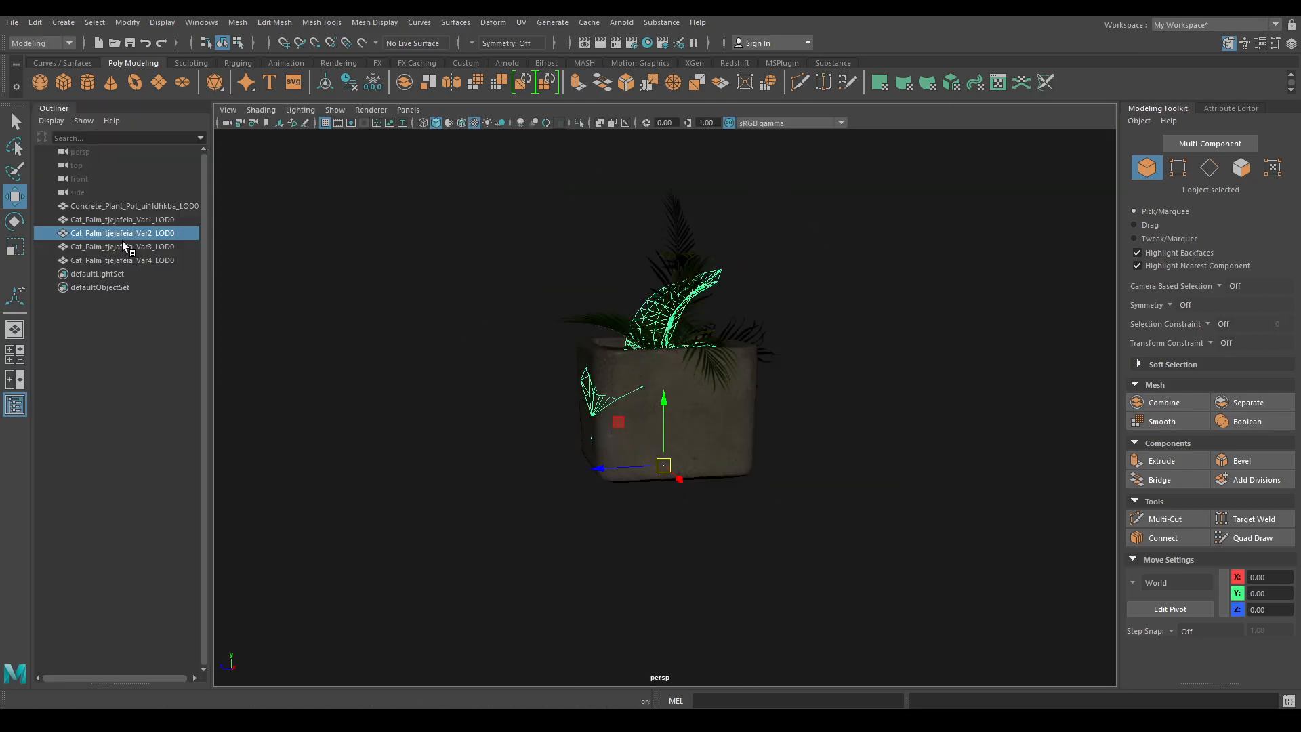
- Select the four Cat Palm variants without the pot and raise them to about 63.5 in Y, onto the pot's soil
{"action": "left_click", "coordinate": [114, 206]}
{"action": "left_click", "coordinate": [116, 259], "text": "shift"}
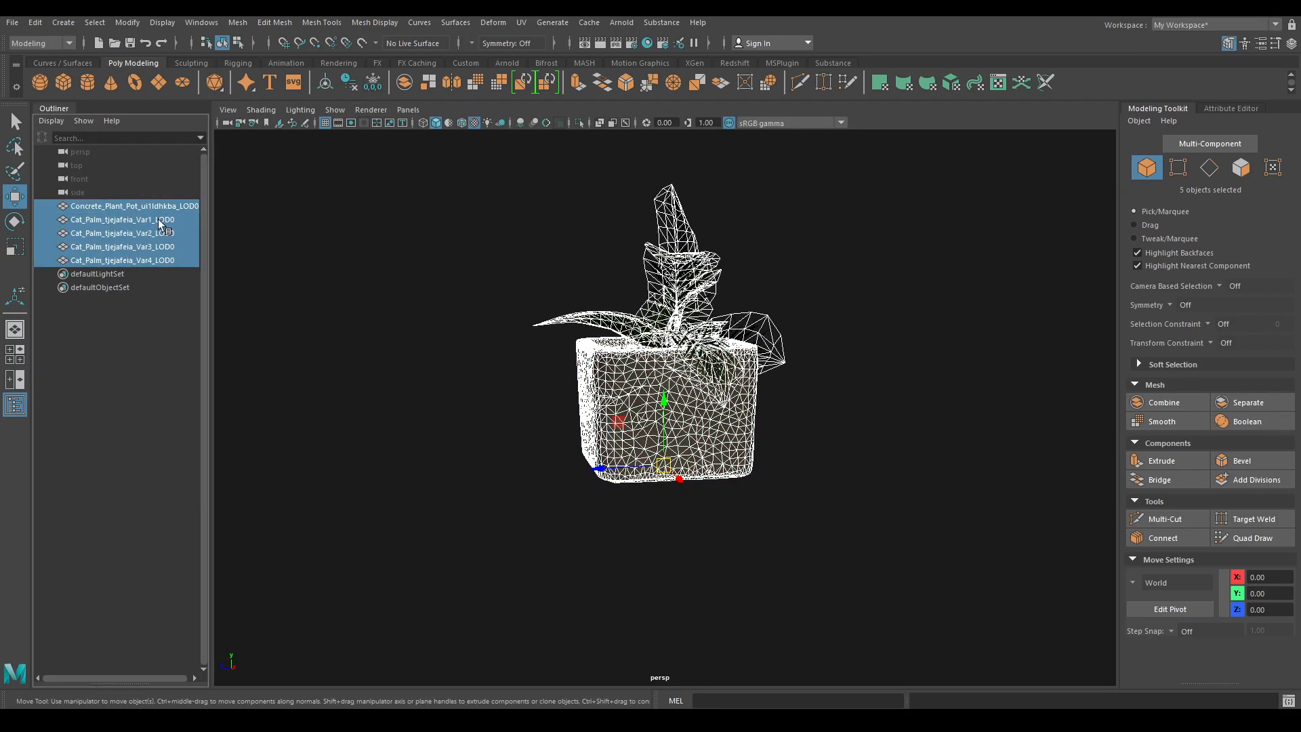
{"action": "left_click", "coordinate": [122, 203], "text": "ctrl"}
{"action": "left_click_drag", "start_coordinate": [463, 330], "coordinate": [557, 385], "text": "alt"}
{"action": "left_click_drag", "start_coordinate": [661, 410], "coordinate": [697, 297]}
{"action": "left_click", "coordinate": [818, 390]}
{"action": "left_click_drag", "start_coordinate": [818, 390], "coordinate": [755, 354], "text": "alt"}
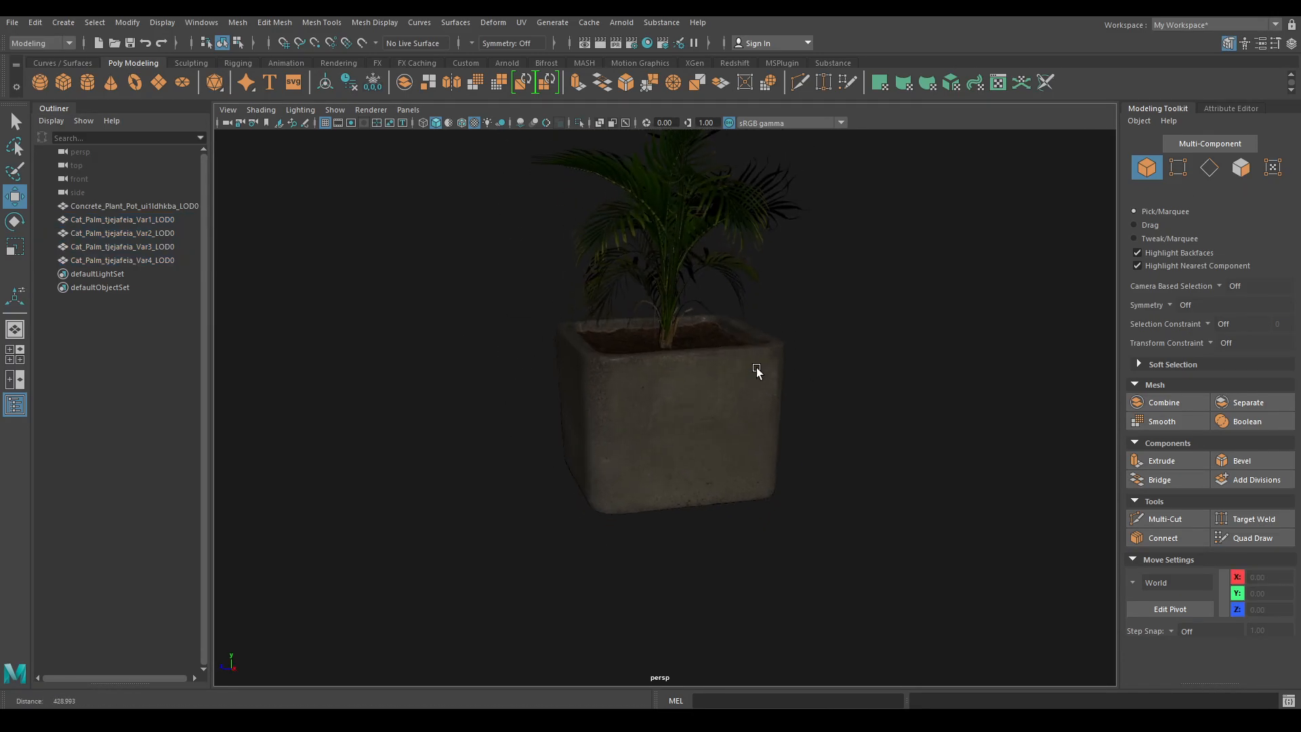
{"action": "right_click_drag", "start_coordinate": [754, 354], "coordinate": [743, 438], "text": "alt"}
{"action": "middle_click_drag", "start_coordinate": [743, 438], "coordinate": [762, 493], "text": "alt"}
{"action": "right_click_drag", "start_coordinate": [761, 492], "coordinate": [751, 416], "text": "alt"}
- Select the Cat Palm variants Var1 to Var3 and rotate them around the vertical axis to vary the leaf directions
{"action": "left_click_drag", "start_coordinate": [811, 247], "coordinate": [623, 246]}
{"action": "left_click_drag", "start_coordinate": [576, 298], "coordinate": [600, 285], "text": "alt"}
{"action": "right_click_drag", "start_coordinate": [600, 284], "coordinate": [607, 351], "text": "alt"}
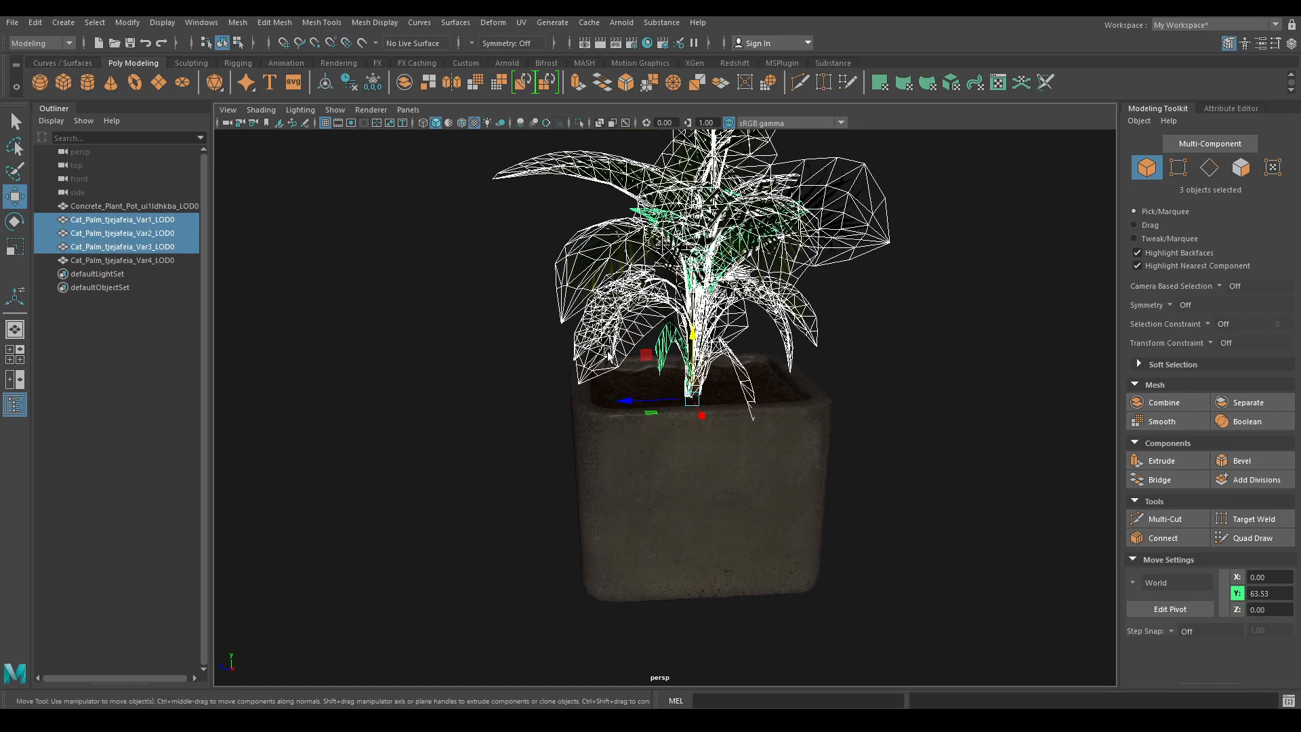
{"action": "key", "text": "e"}
{"action": "left_click_drag", "start_coordinate": [680, 423], "coordinate": [706, 416]}
{"action": "key", "text": "ctrl+z"}
{"action": "key", "text": "e"}
{"action": "left_click_drag", "start_coordinate": [702, 357], "coordinate": [645, 360]}
{"action": "left_click_drag", "start_coordinate": [682, 420], "coordinate": [815, 449]}
{"action": "left_click", "coordinate": [830, 425]}
{"action": "scroll", "coordinate": [815, 449], "scroll_direction": "up", "scroll_amount": 1}
{"action": "right_click_drag", "start_coordinate": [815, 449], "coordinate": [792, 304], "text": "alt"}
{"action": "middle_click_drag", "start_coordinate": [793, 305], "coordinate": [805, 357], "text": "alt"}
{"action": "right_click_drag", "start_coordinate": [804, 357], "coordinate": [784, 360], "text": "alt"}
{"action": "scroll", "coordinate": [814, 423], "scroll_direction": "down", "scroll_amount": 2}
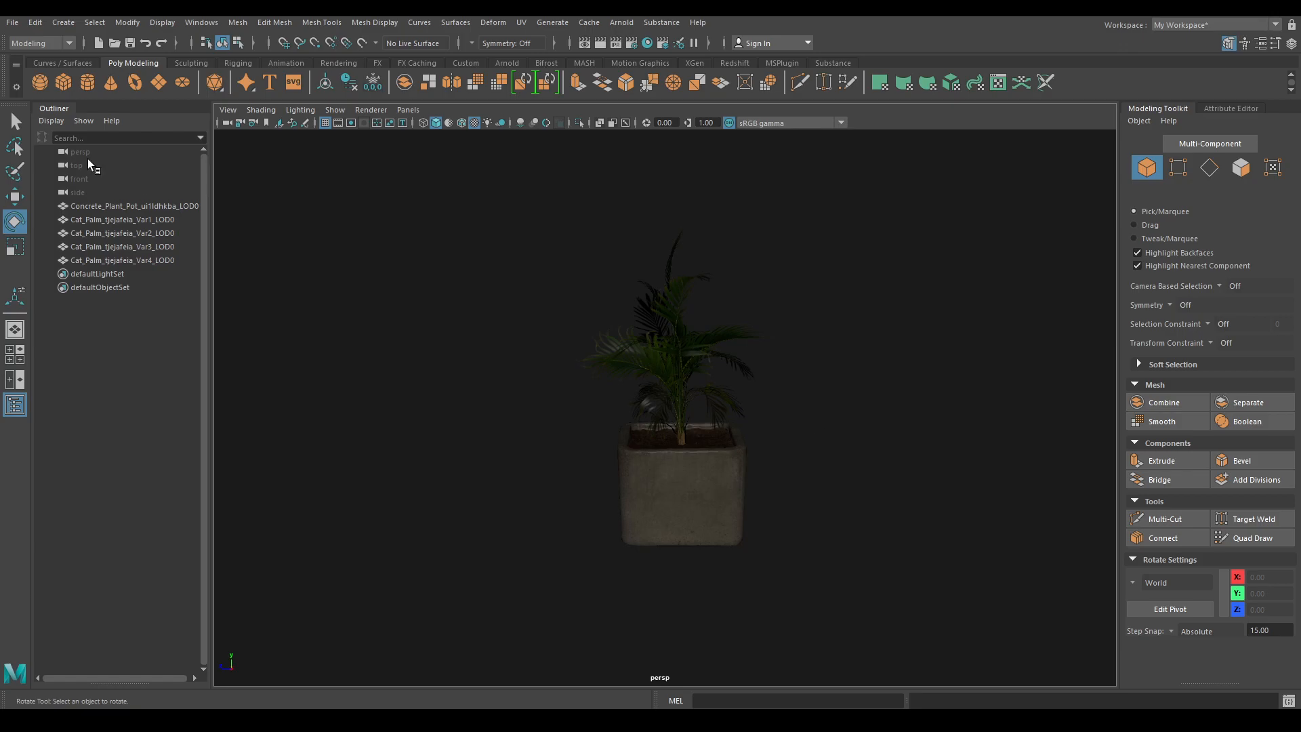
- Group the concrete pot together with all four Cat Palm variants
{"action": "left_click", "coordinate": [146, 205]}
{"action": "left_click", "coordinate": [132, 260], "text": "shift"}
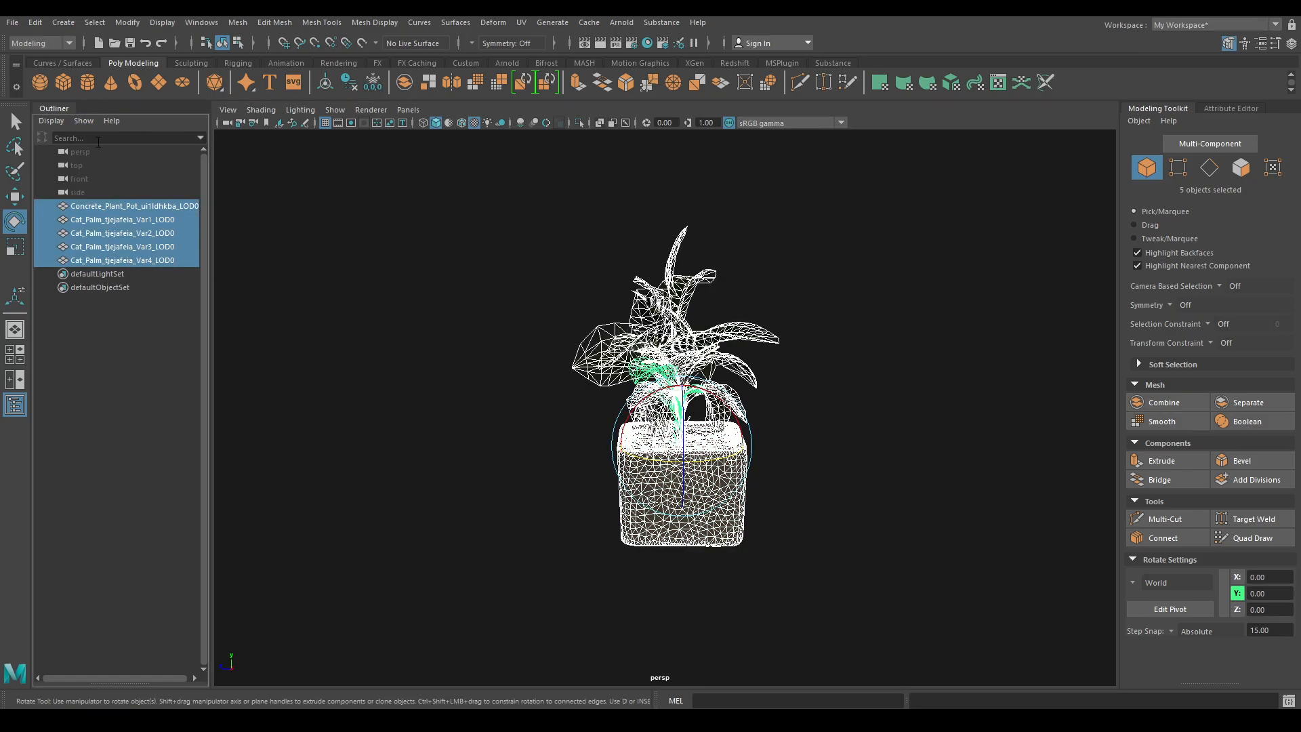
{"action": "key", "text": "ctrl+g"}
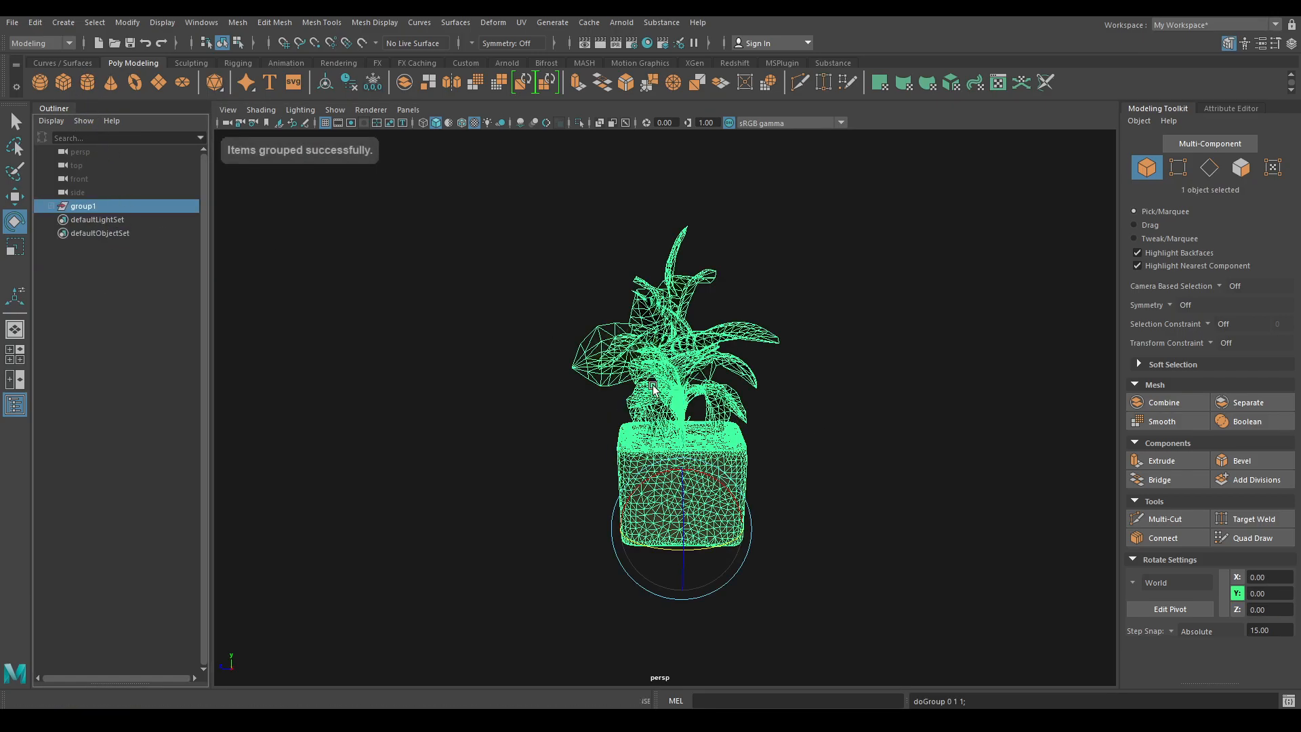
- Scale the whole potted plant group down uniformly until its pot fits within the ground grid
{"action": "key", "text": "r"}
{"action": "left_click_drag", "start_coordinate": [682, 527], "coordinate": [427, 592]}
{"action": "key", "text": "w"}
{"action": "key", "text": "f"}
{"action": "left_click_drag", "start_coordinate": [672, 540], "coordinate": [443, 640], "text": "alt"}
{"action": "key", "text": "r"}
{"action": "key", "text": "w"}
{"action": "left_click", "coordinate": [728, 466]}
{"action": "middle_click_drag", "start_coordinate": [728, 466], "coordinate": [713, 384], "text": "alt"}
{"action": "scroll", "coordinate": [714, 384], "scroll_direction": "up", "scroll_amount": 4}
{"action": "left_click_drag", "start_coordinate": [714, 384], "coordinate": [616, 400], "text": "alt"}
{"action": "right_click_drag", "start_coordinate": [616, 399], "coordinate": [697, 468], "text": "alt"}
{"action": "left_click_drag", "start_coordinate": [697, 467], "coordinate": [758, 468], "text": "alt"}
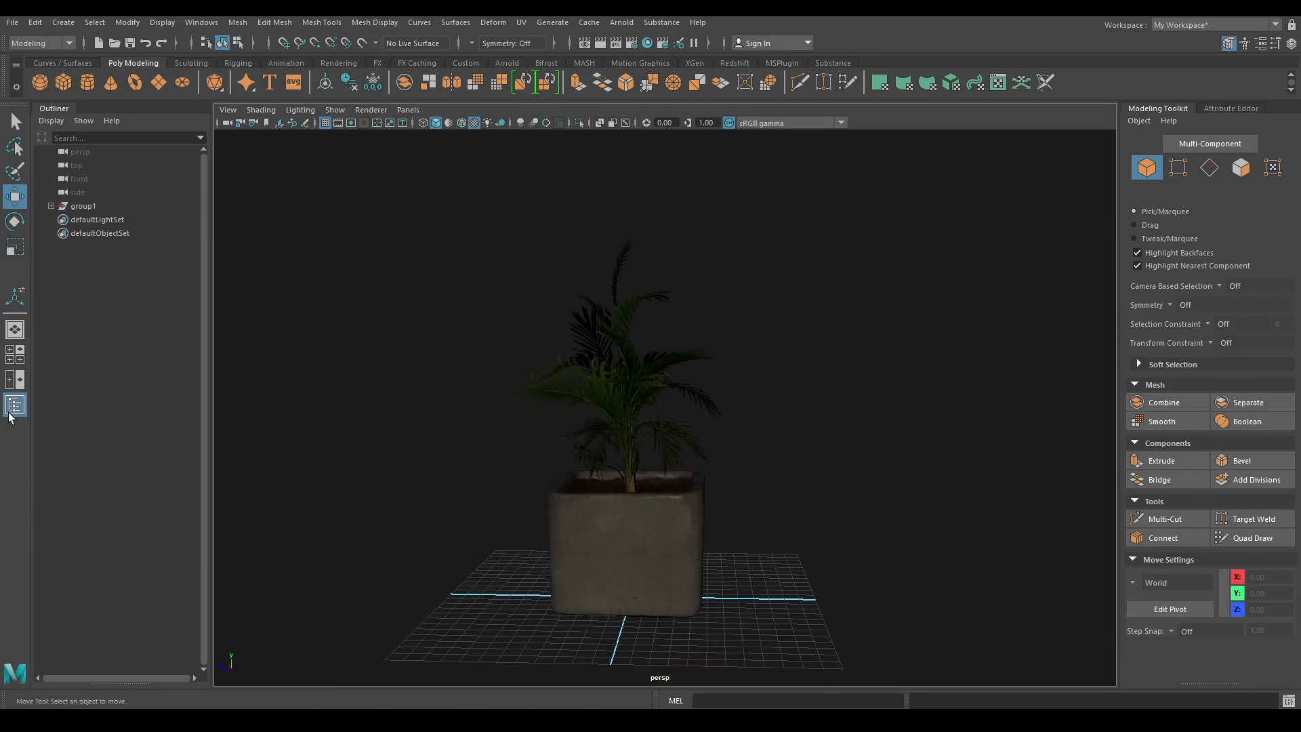
{"action": "left_click", "coordinate": [8, 414]}
{"action": "right_click_drag", "start_coordinate": [482, 600], "coordinate": [508, 276], "text": "alt"}
{"action": "left_click_drag", "start_coordinate": [694, 584], "coordinate": [472, 380]}
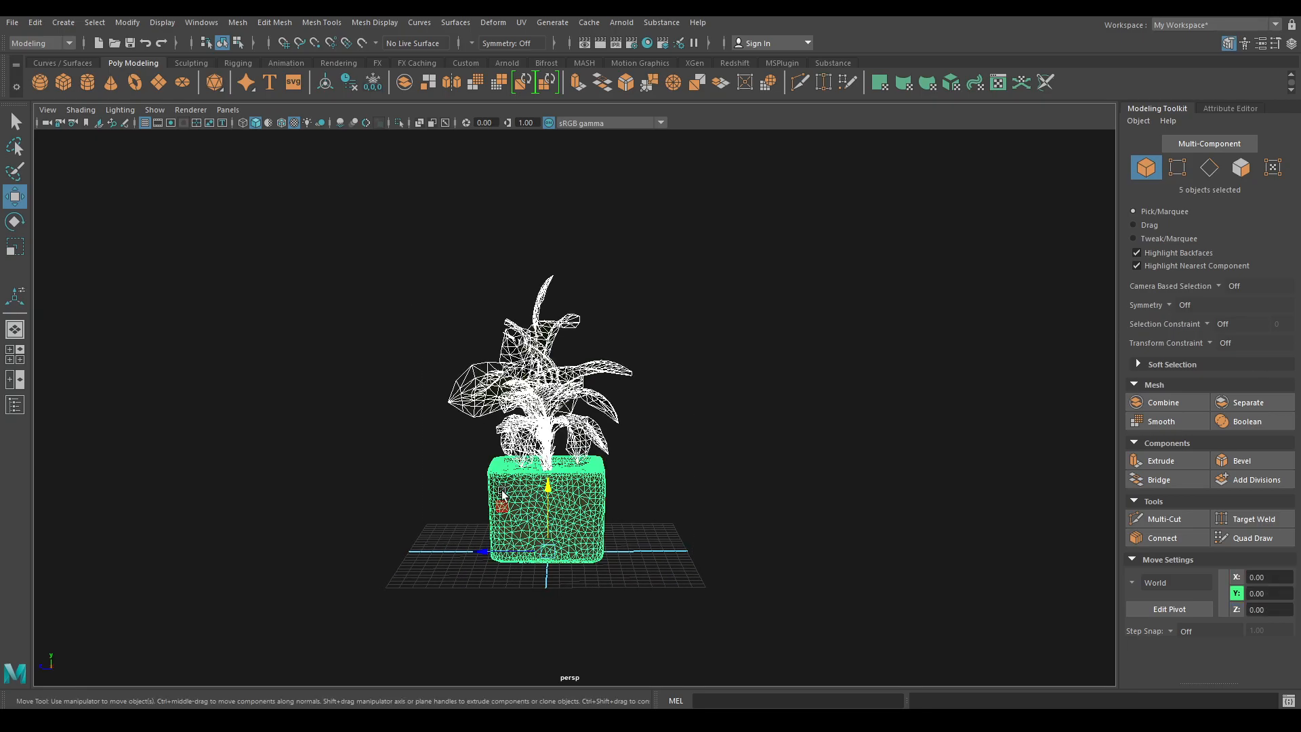
{"action": "key", "text": "r"}
{"action": "left_click_drag", "start_coordinate": [546, 549], "coordinate": [485, 560]}
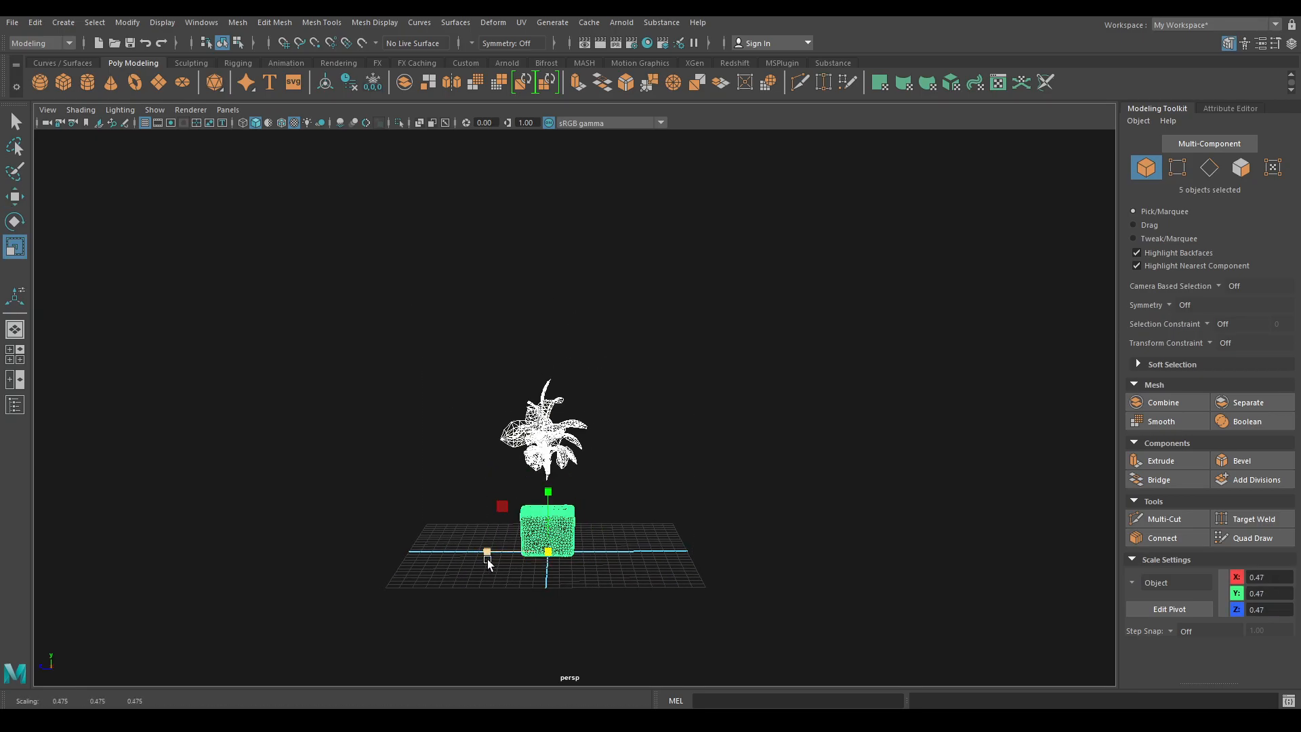
{"action": "key", "text": "ctrl+z"}
- Select the potted plant group in the Outliner and scale it down uniformly to about 0.07, keeping the textured display
{"action": "left_click", "coordinate": [15, 404]}
{"action": "left_click", "coordinate": [101, 205]}
{"action": "middle_click_drag", "start_coordinate": [600, 538], "coordinate": [560, 546]}
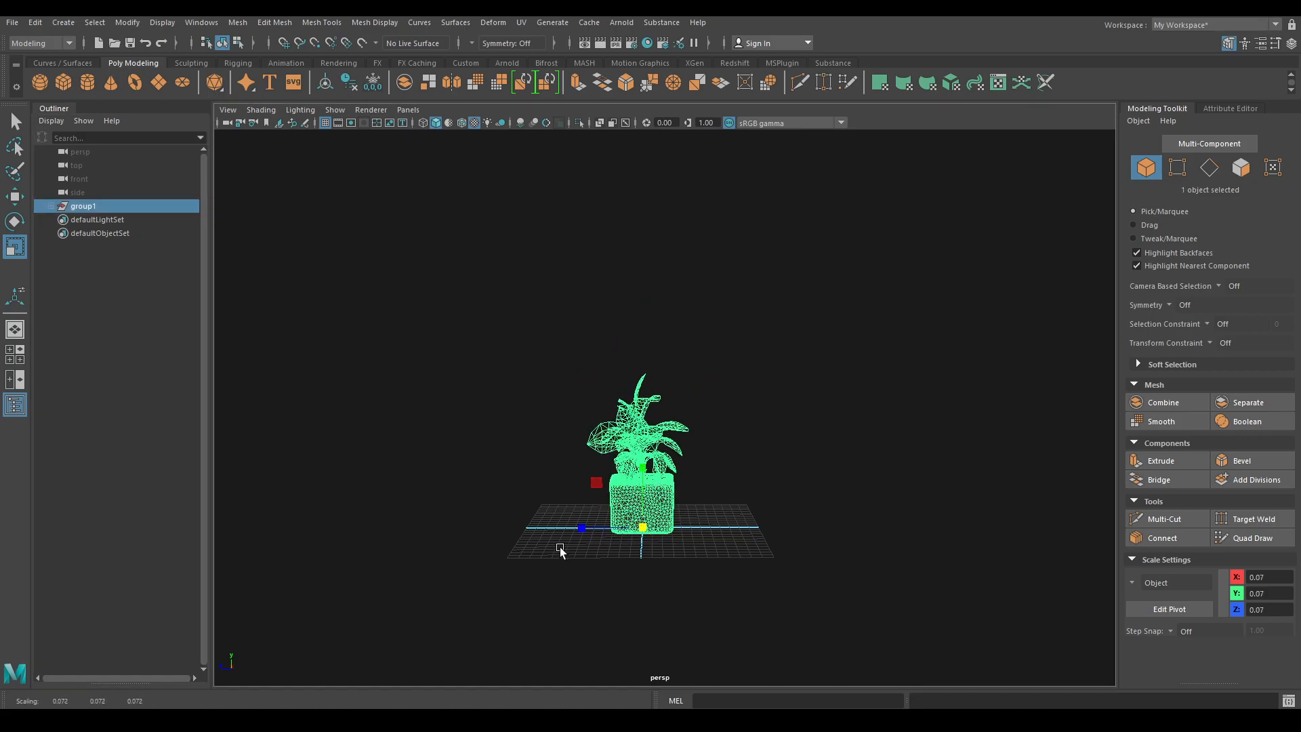
{"action": "key", "text": "w"}
{"action": "key", "text": "f"}
{"action": "left_click", "coordinate": [15, 404]}
{"action": "key", "text": "6"}
{"action": "mouse_move", "coordinate": [386, 551]}
{"action": "left_mouse_down", "text": "alt"}
{"action": "mouse_move", "coordinate": [389, 369]}
{"action": "mouse_move", "coordinate": [505, 493]}
{"action": "mouse_move", "coordinate": [481, 463]}
{"action": "left_mouse_up", "text": "alt"}
- Create a polygon plane under the pot, 50 wide and 50 high with 1 subdivision in each direction
{"action": "right_click_drag", "start_coordinate": [379, 304], "coordinate": [313, 283], "text": "shift"}
{"action": "left_click_drag", "start_coordinate": [313, 283], "coordinate": [494, 445], "text": "alt"}
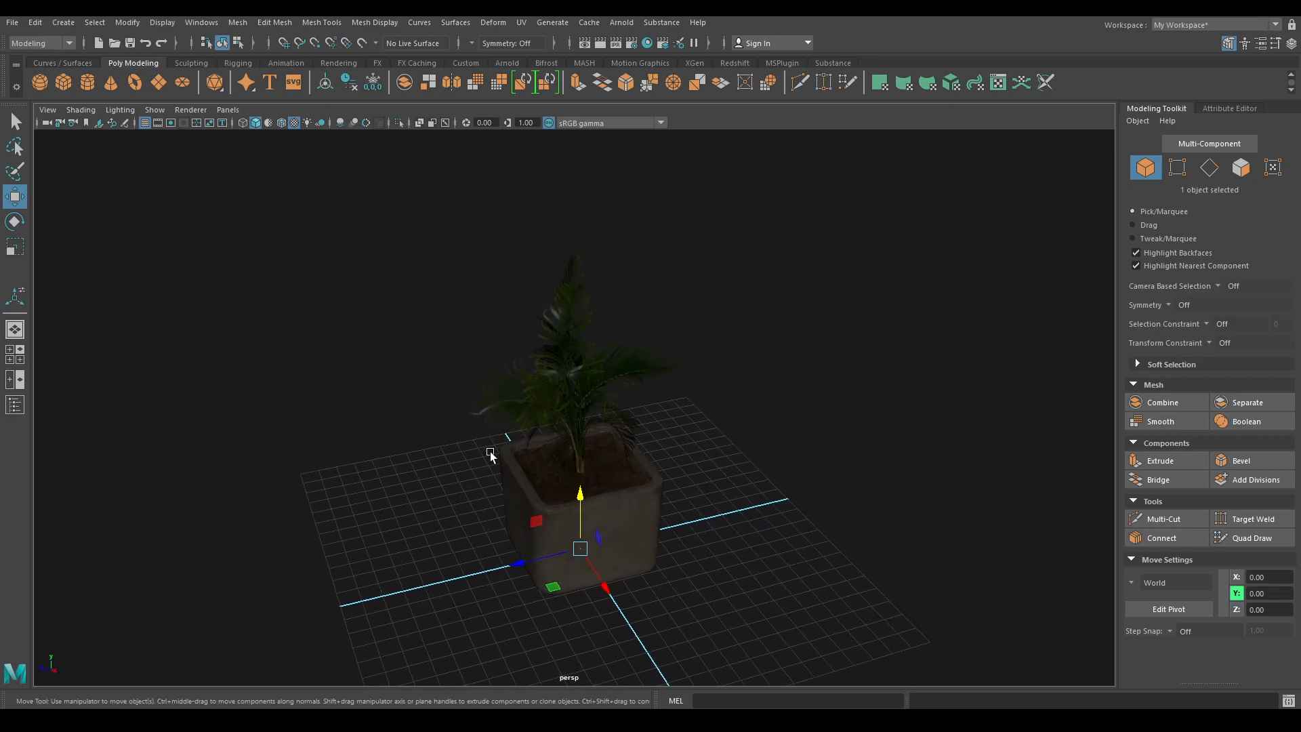
{"action": "key", "text": "t"}
{"action": "left_click", "coordinate": [435, 192]}
{"action": "type", "text": "50"}
{"action": "key", "text": "Tab"}
{"action": "type", "text": "50"}
{"action": "key", "text": "Tab"}
{"action": "type", "text": "1"}
{"action": "key", "text": "Tab"}
{"action": "type", "text": "1"}
{"action": "key", "text": "Return"}
- Extrude the plane's edge behind the plant upward to about 33.4 in Y to form a back wall
{"action": "key", "text": "w"}
{"action": "right_click", "coordinate": [448, 346]}
{"action": "right_click_drag", "start_coordinate": [441, 345], "coordinate": [386, 209]}
{"action": "left_click", "coordinate": [422, 348]}
{"action": "left_click_drag", "start_coordinate": [386, 210], "coordinate": [471, 279], "text": "alt"}
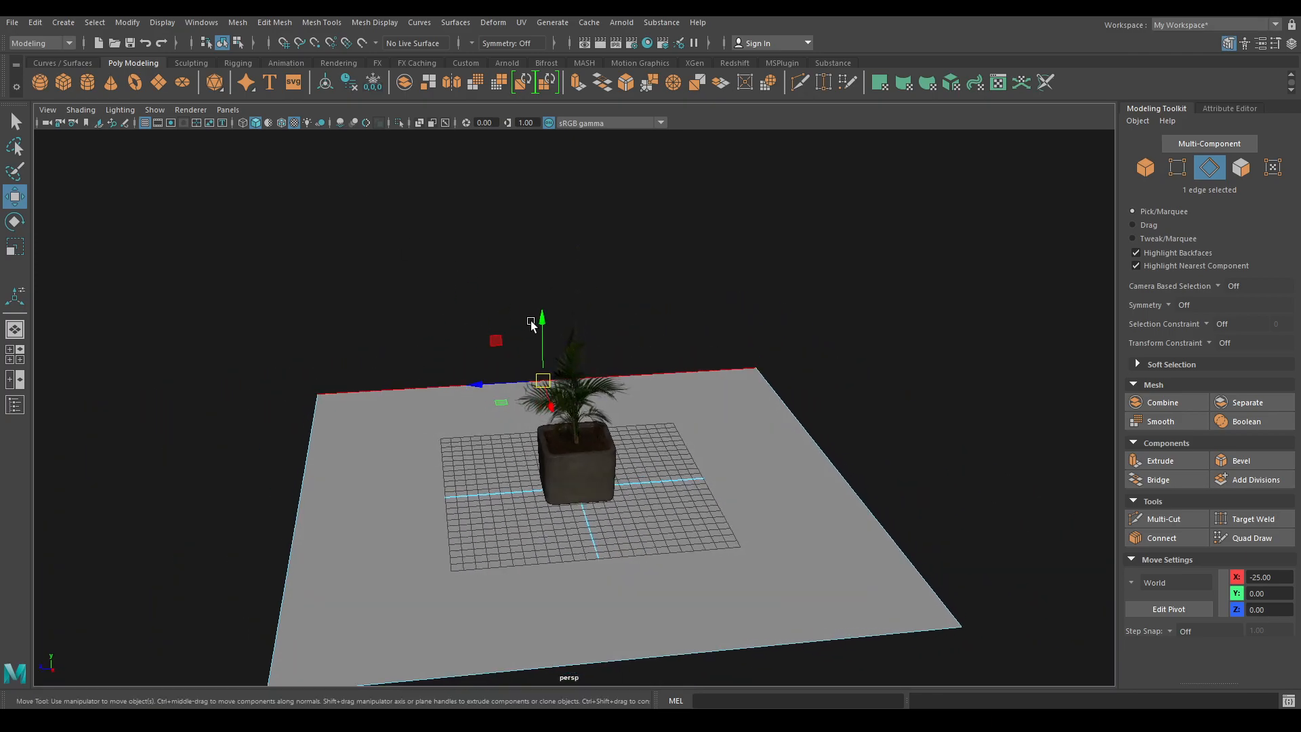
{"action": "left_click_drag", "start_coordinate": [542, 319], "coordinate": [564, 17], "text": "shift"}
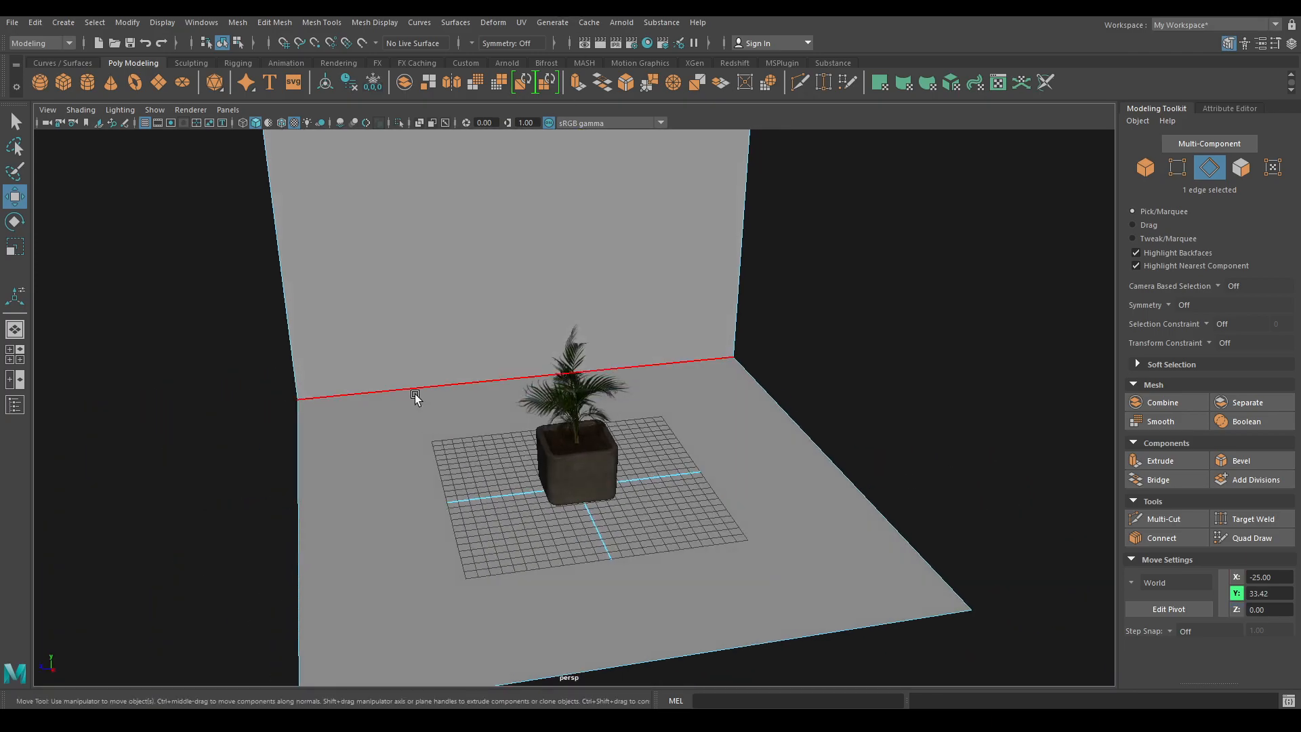
- Bevel the corner edge between floor and back wall into a wide, smooth multi-segment curve and return to object mode
{"action": "right_click_drag", "start_coordinate": [407, 319], "coordinate": [496, 323], "text": "shift"}
{"action": "left_click_drag", "start_coordinate": [298, 205], "coordinate": [630, 214]}
{"action": "key", "text": "w"}
{"action": "right_click_drag", "start_coordinate": [635, 214], "coordinate": [675, 409]}
{"action": "left_click", "coordinate": [473, 350]}
{"action": "left_click", "coordinate": [554, 533]}
{"action": "left_click_drag", "start_coordinate": [675, 408], "coordinate": [643, 406], "text": "alt"}
{"action": "right_click_drag", "start_coordinate": [643, 407], "coordinate": [702, 428], "text": "alt"}
{"action": "left_click_drag", "start_coordinate": [702, 431], "coordinate": [775, 384], "text": "alt"}
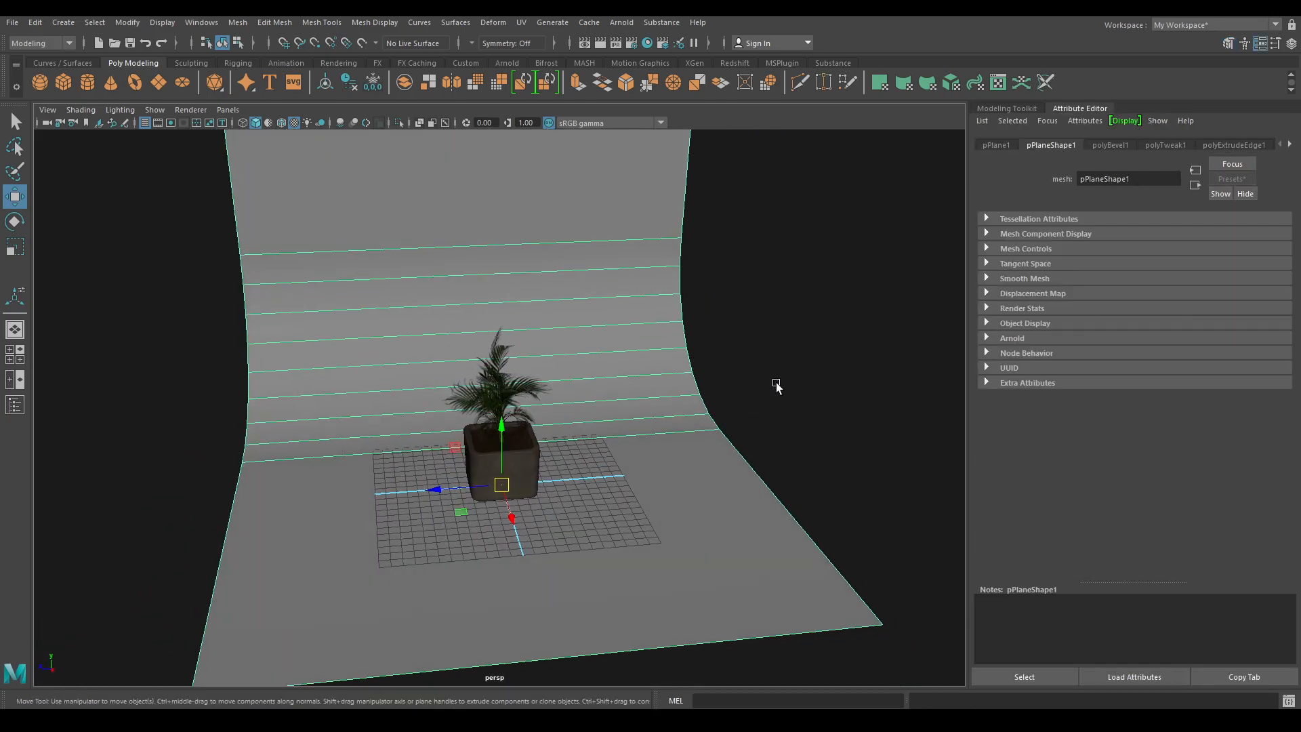
{"action": "left_click", "coordinate": [776, 385]}
- Create a camera, look through it, and aim it at the front of the potted plant against the curved backdrop
{"action": "left_click", "coordinate": [63, 23]}
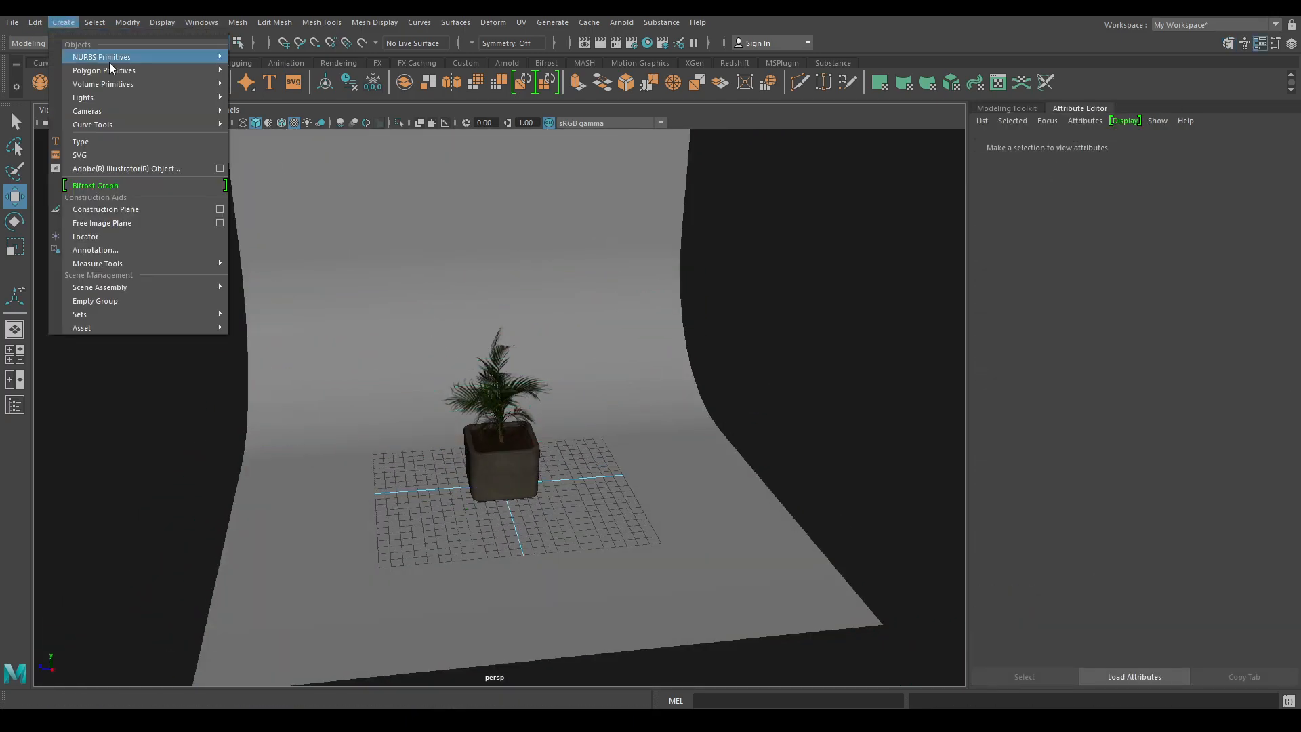
{"action": "mouse_move", "coordinate": [149, 111]}
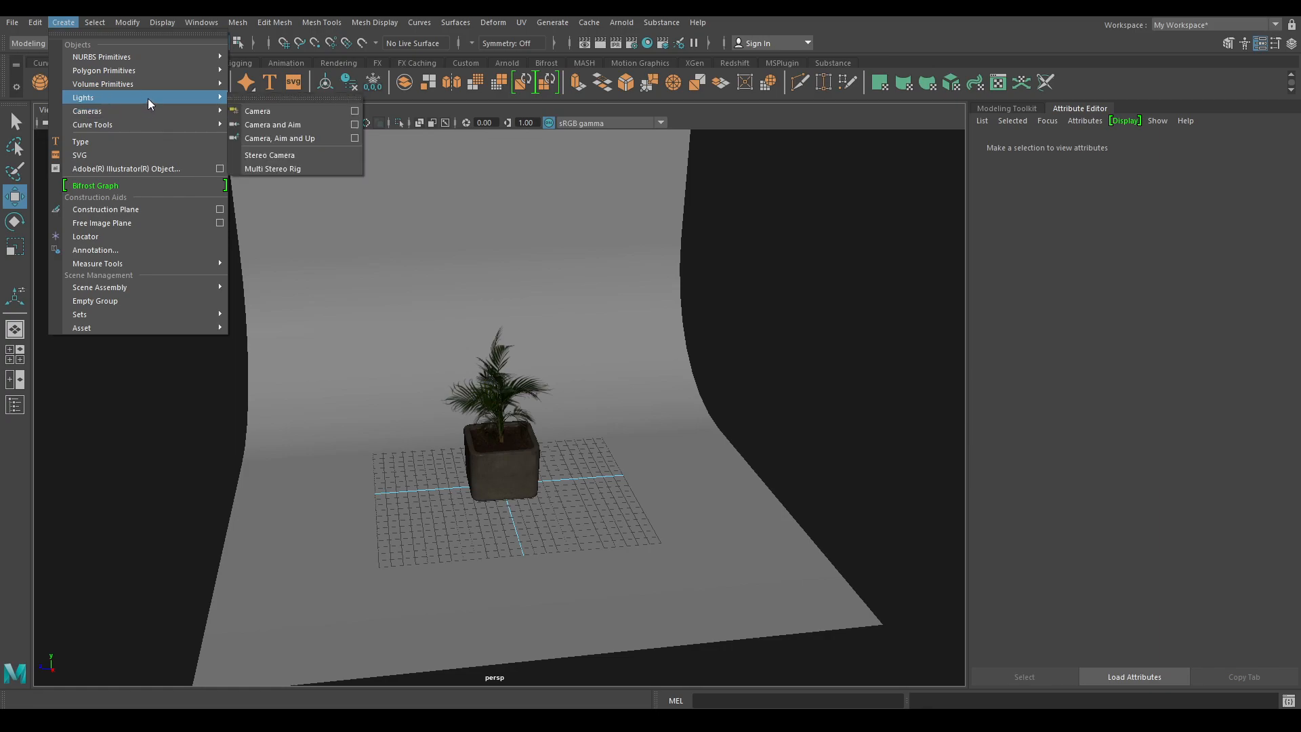
{"action": "left_click", "coordinate": [249, 111]}
{"action": "left_click", "coordinate": [228, 110]}
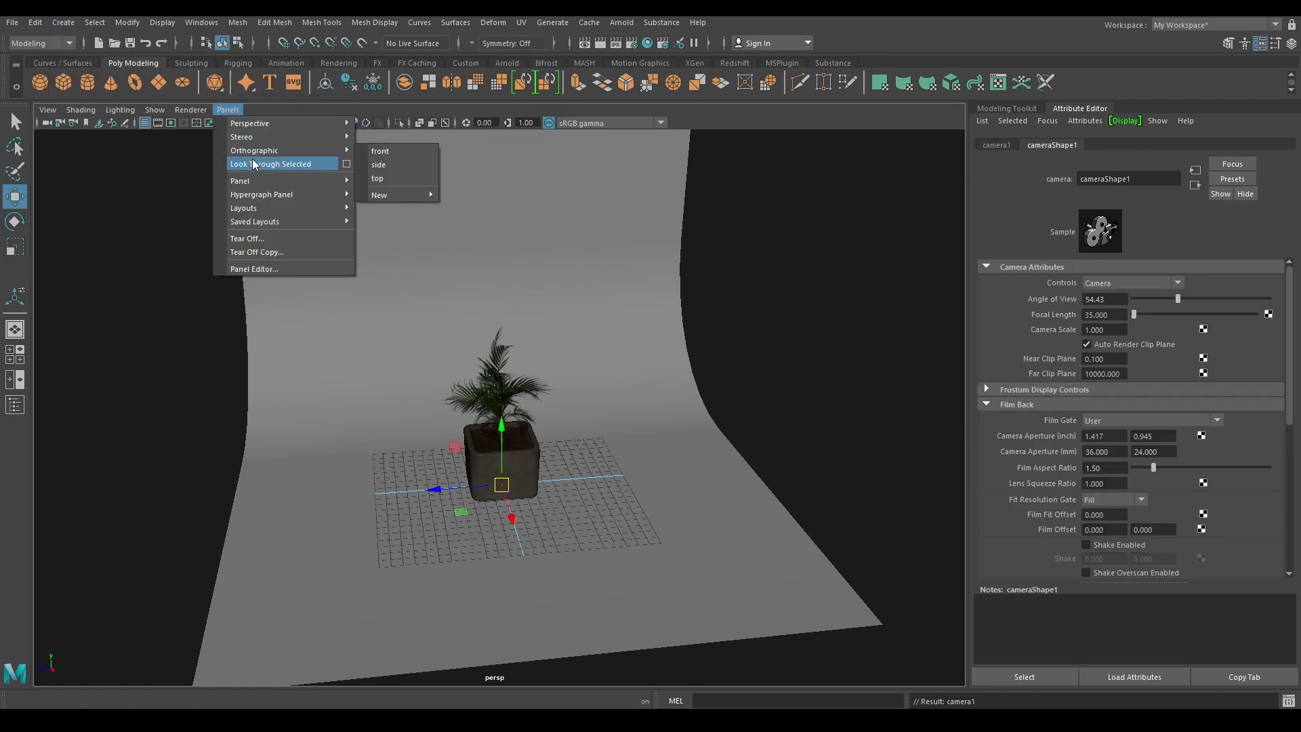
{"action": "left_click", "coordinate": [255, 164]}
{"action": "right_click_drag", "start_coordinate": [512, 508], "coordinate": [409, 139], "text": "alt"}
{"action": "right_click_drag", "start_coordinate": [461, 284], "coordinate": [418, 171], "text": "alt"}
{"action": "left_click_drag", "start_coordinate": [637, 339], "coordinate": [334, 352], "text": "alt"}
{"action": "left_click_drag", "start_coordinate": [340, 303], "coordinate": [522, 271], "text": "alt"}
- Set the render image size to the 1k_Square preset in the render settings
{"action": "left_click", "coordinate": [632, 42]}
{"action": "scroll", "coordinate": [1003, 450], "scroll_direction": "down", "scroll_amount": 6}
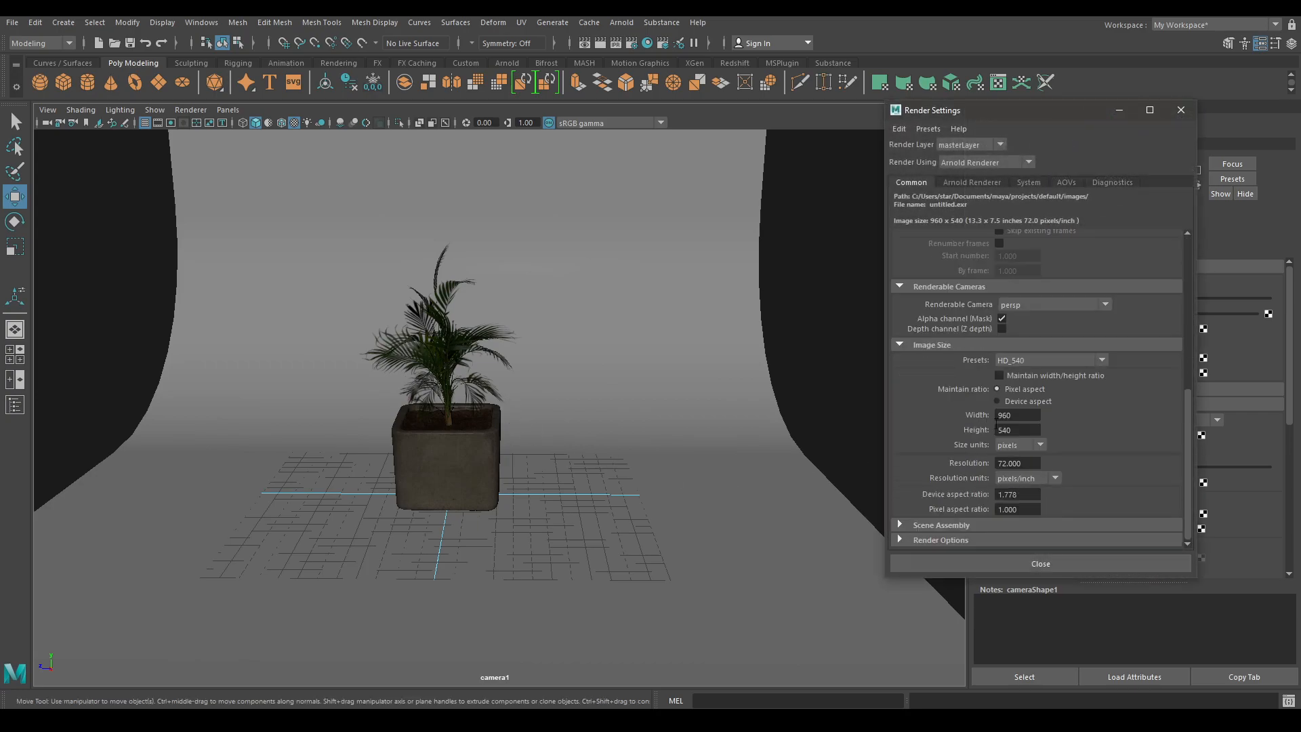
{"action": "left_click", "coordinate": [1042, 362]}
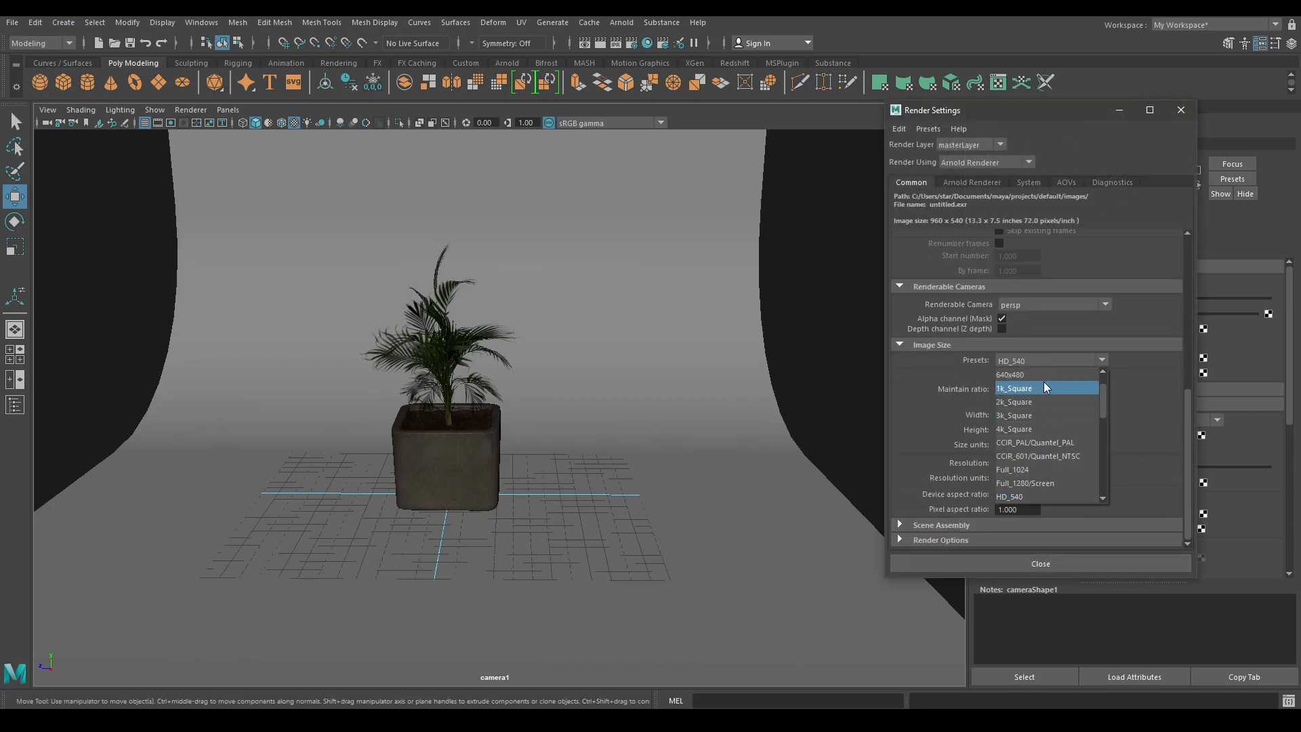
{"action": "left_click", "coordinate": [1043, 388]}
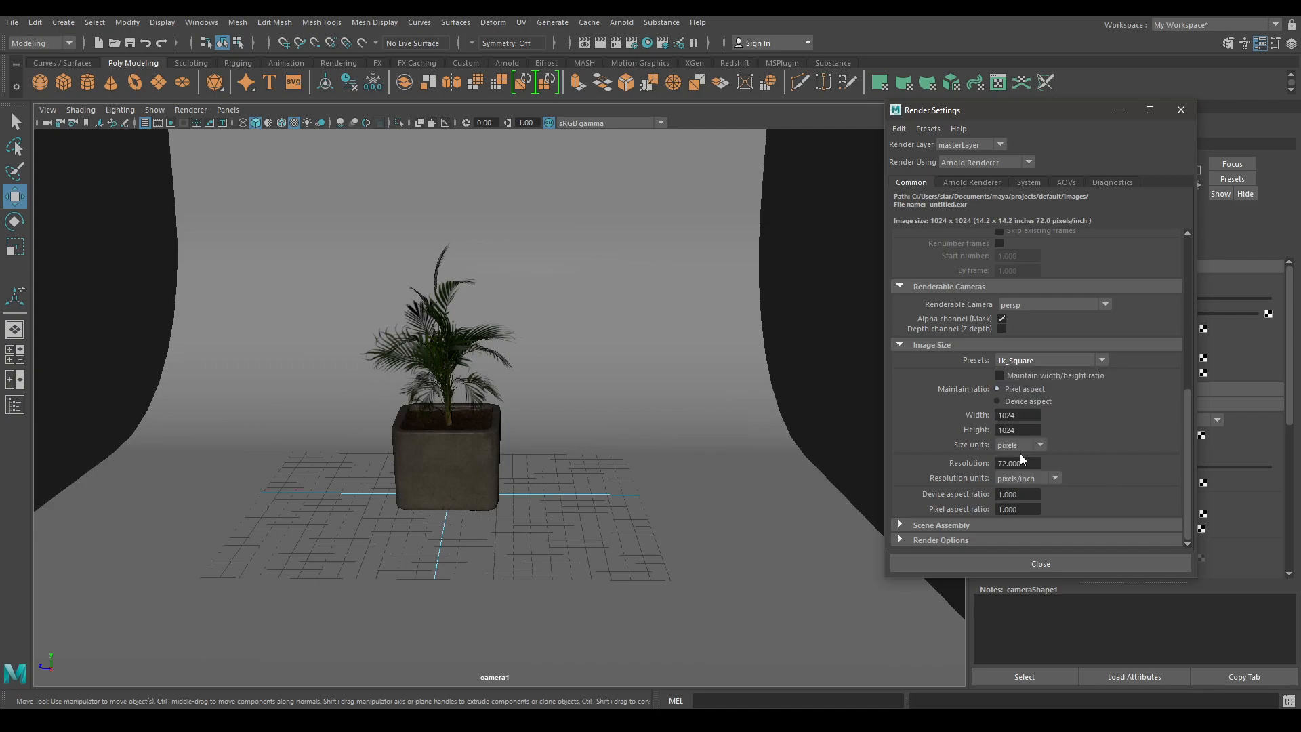
{"action": "left_click", "coordinate": [1180, 109]}
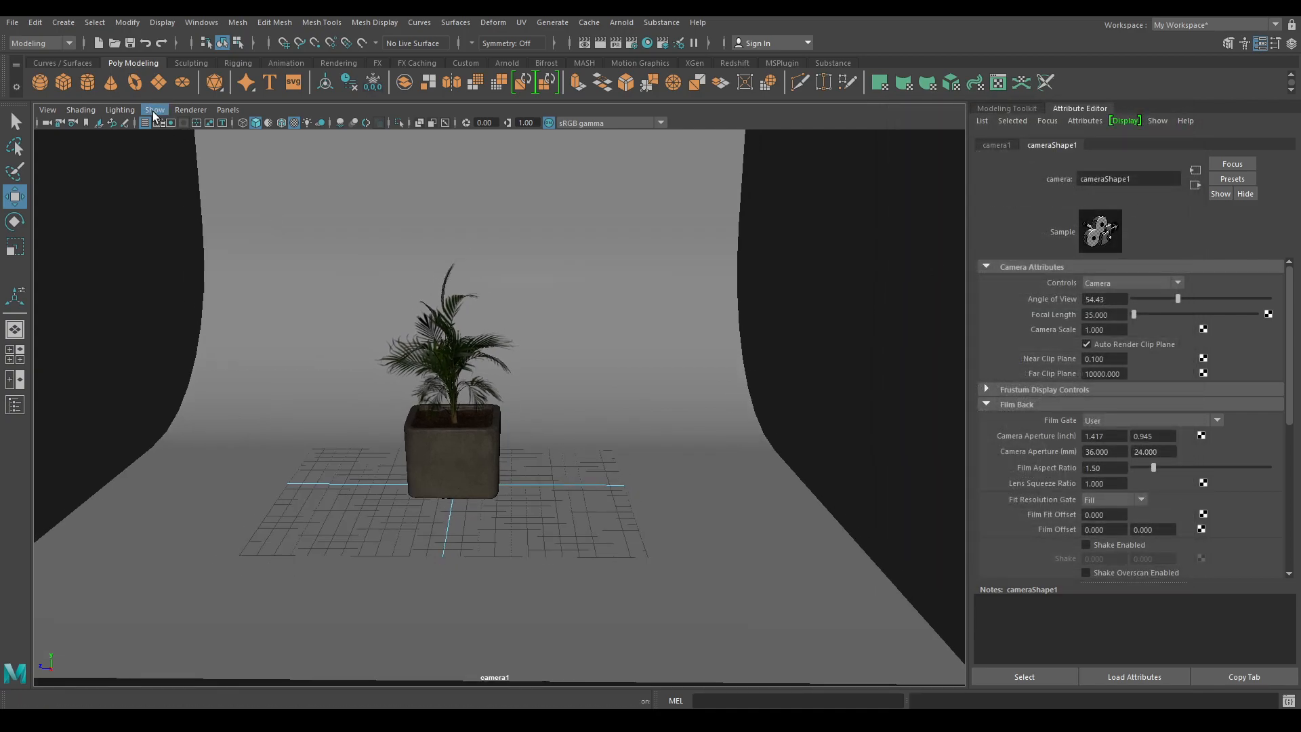
- Show the resolution gate, frame the whole potted plant tightly within it, and lock the camera
{"action": "left_click", "coordinate": [171, 123]}
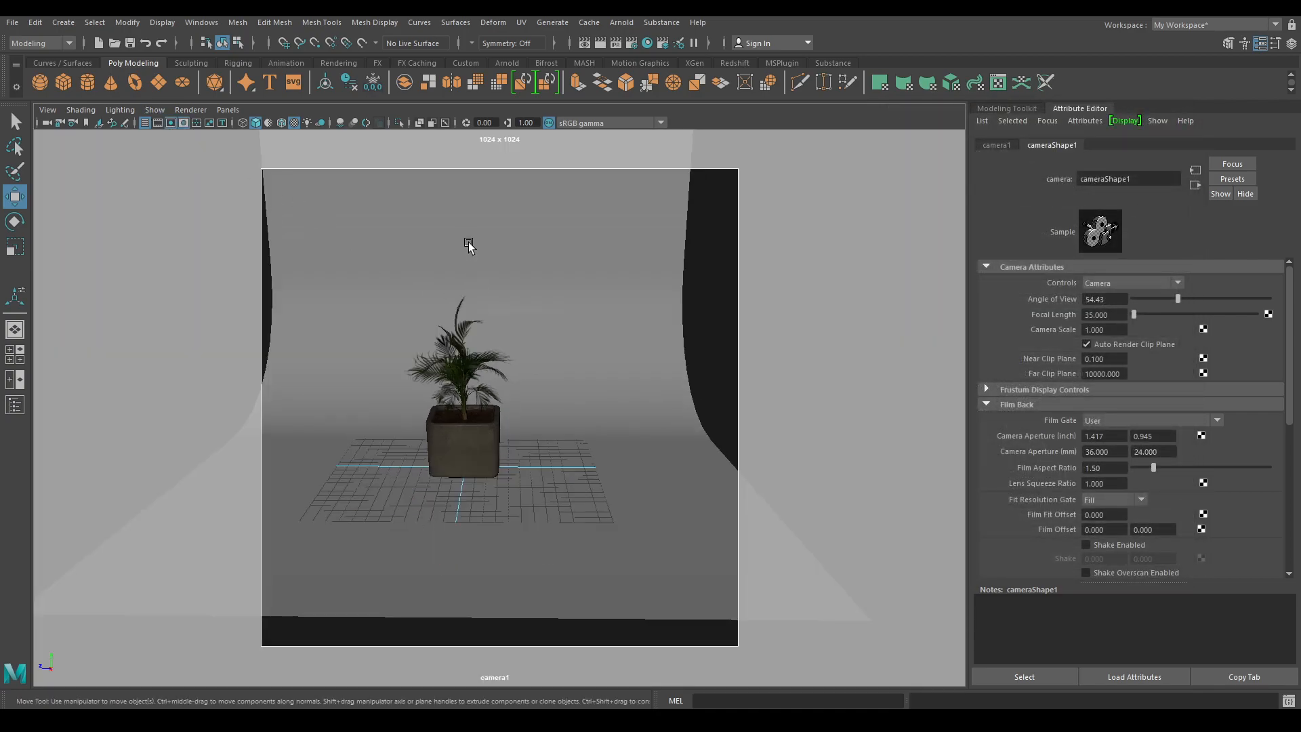
{"action": "scroll", "coordinate": [546, 342], "scroll_direction": "up", "scroll_amount": 5}
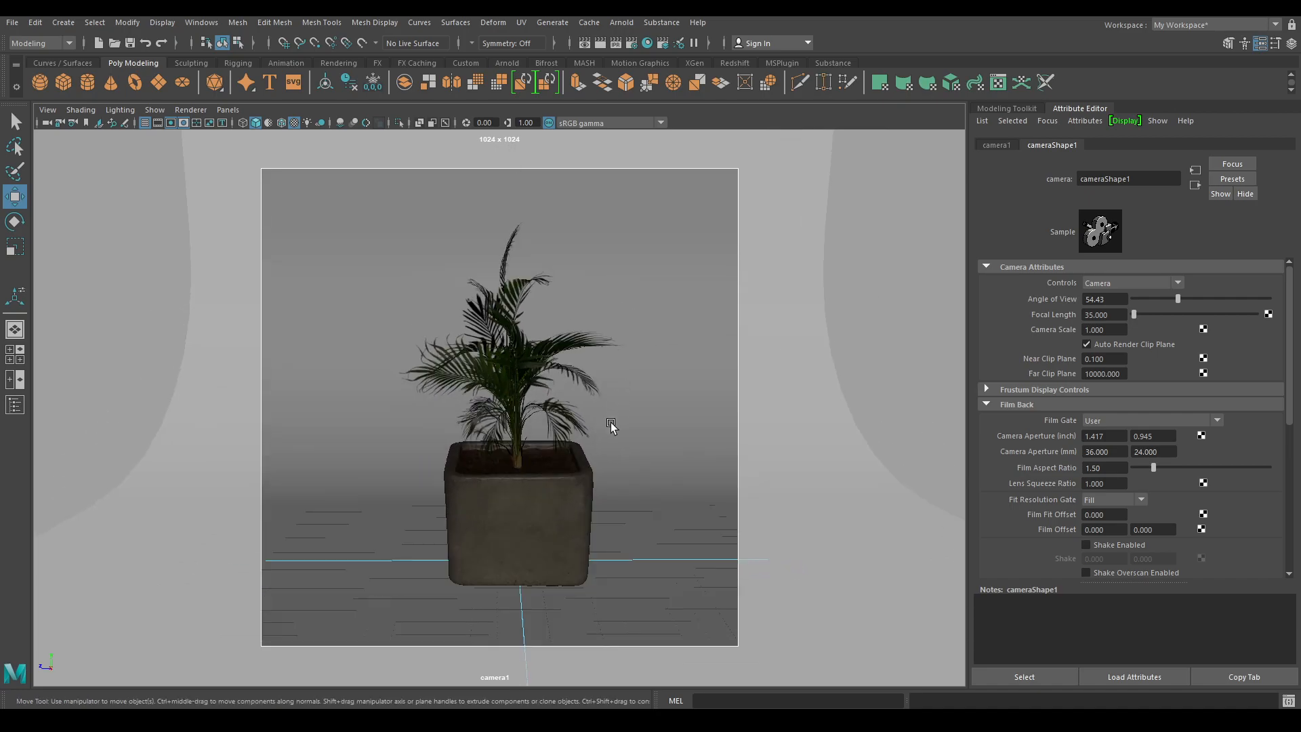
{"action": "scroll", "coordinate": [611, 424], "scroll_direction": "up", "scroll_amount": 4}
{"action": "scroll", "coordinate": [614, 445], "scroll_direction": "up", "scroll_amount": 4}
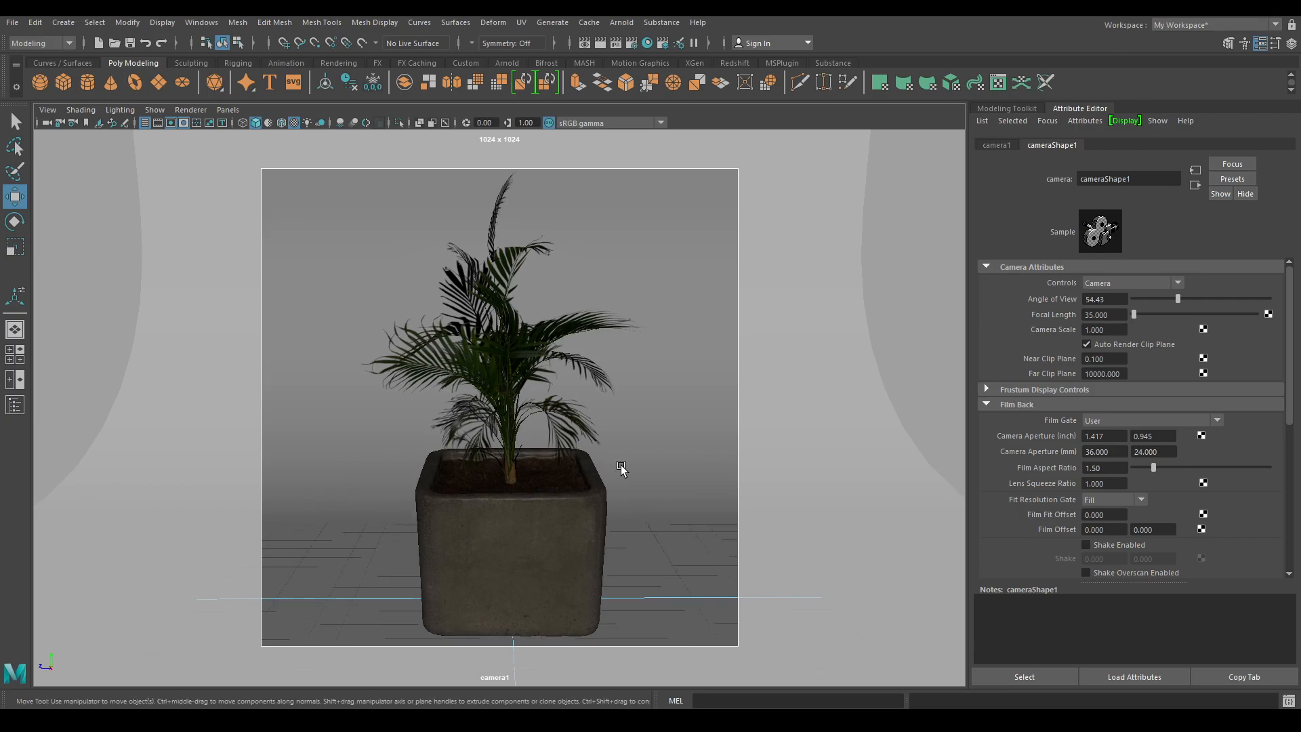
{"action": "middle_click_drag", "start_coordinate": [622, 468], "coordinate": [618, 465], "text": "alt"}
{"action": "right_click_drag", "start_coordinate": [619, 465], "coordinate": [616, 456], "text": "alt"}
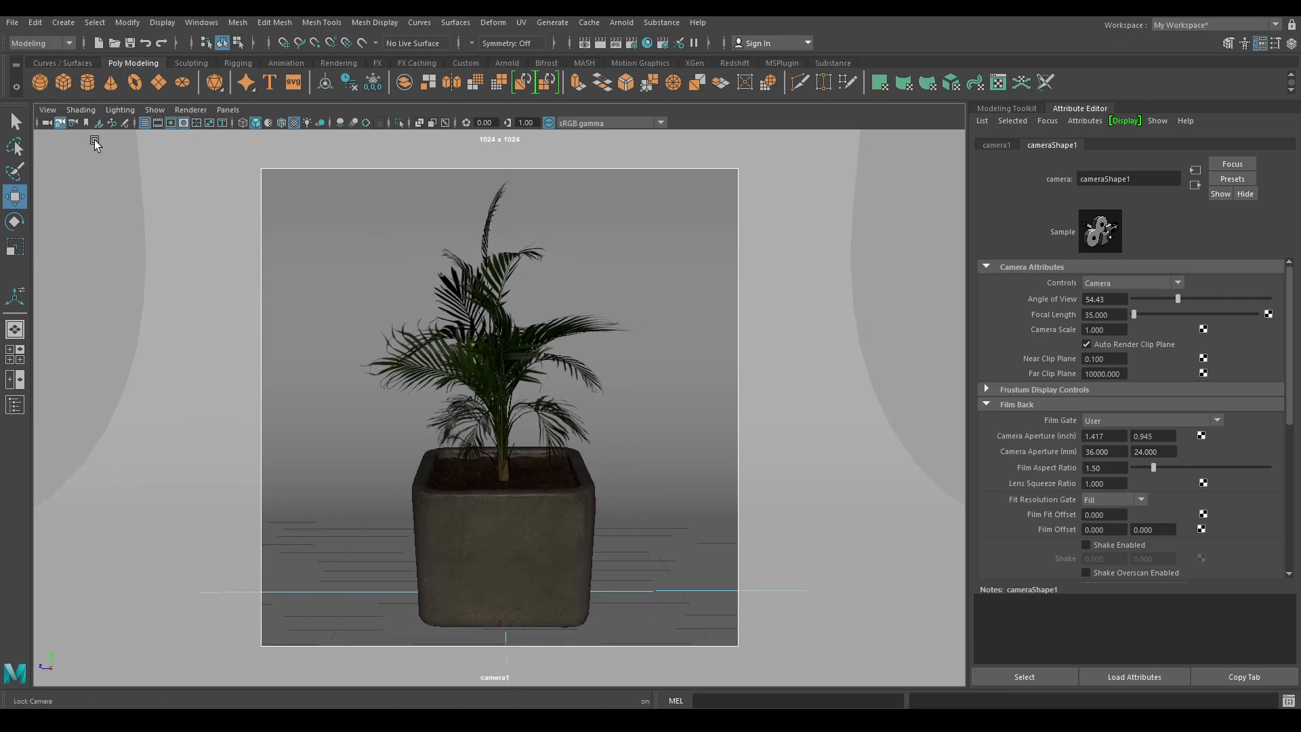
- Add an Arnold Skydome Light to the scene
{"action": "left_click", "coordinate": [588, 342]}
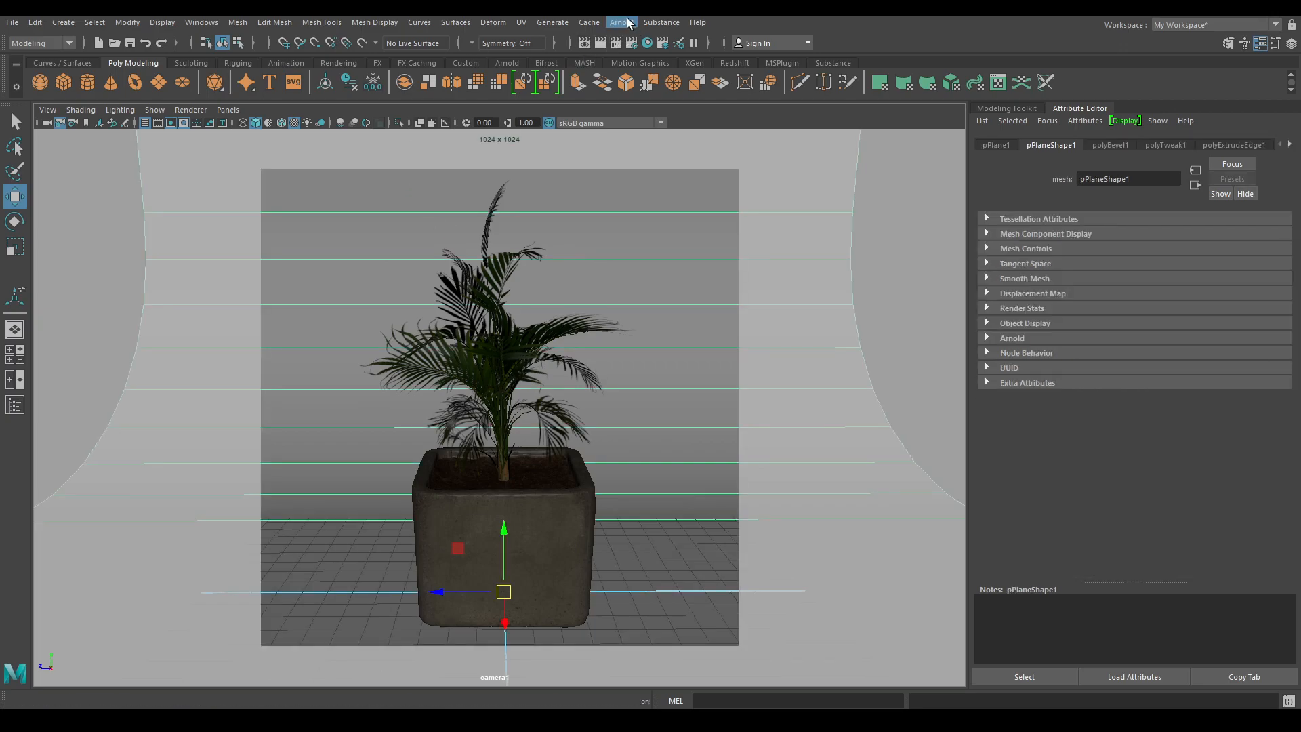
{"action": "left_click", "coordinate": [628, 23]}
{"action": "mouse_move", "coordinate": [669, 95]}
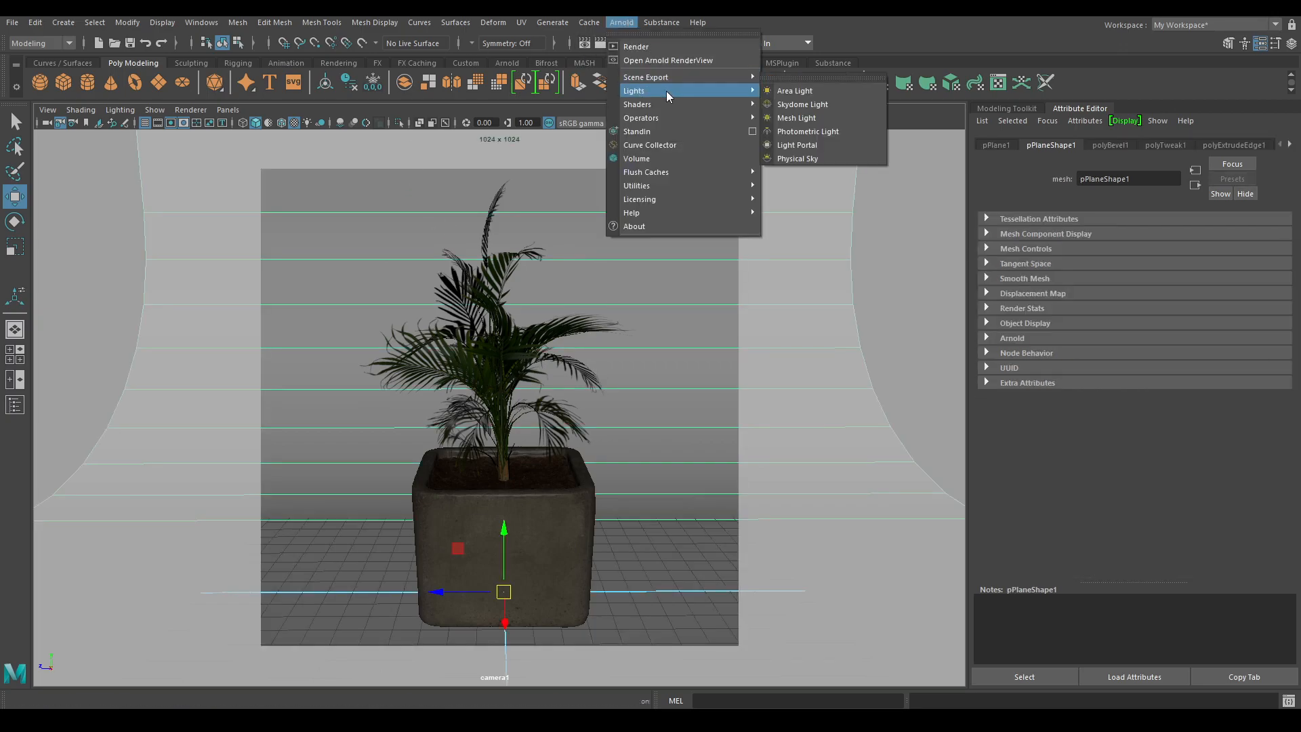
{"action": "left_click", "coordinate": [819, 106]}
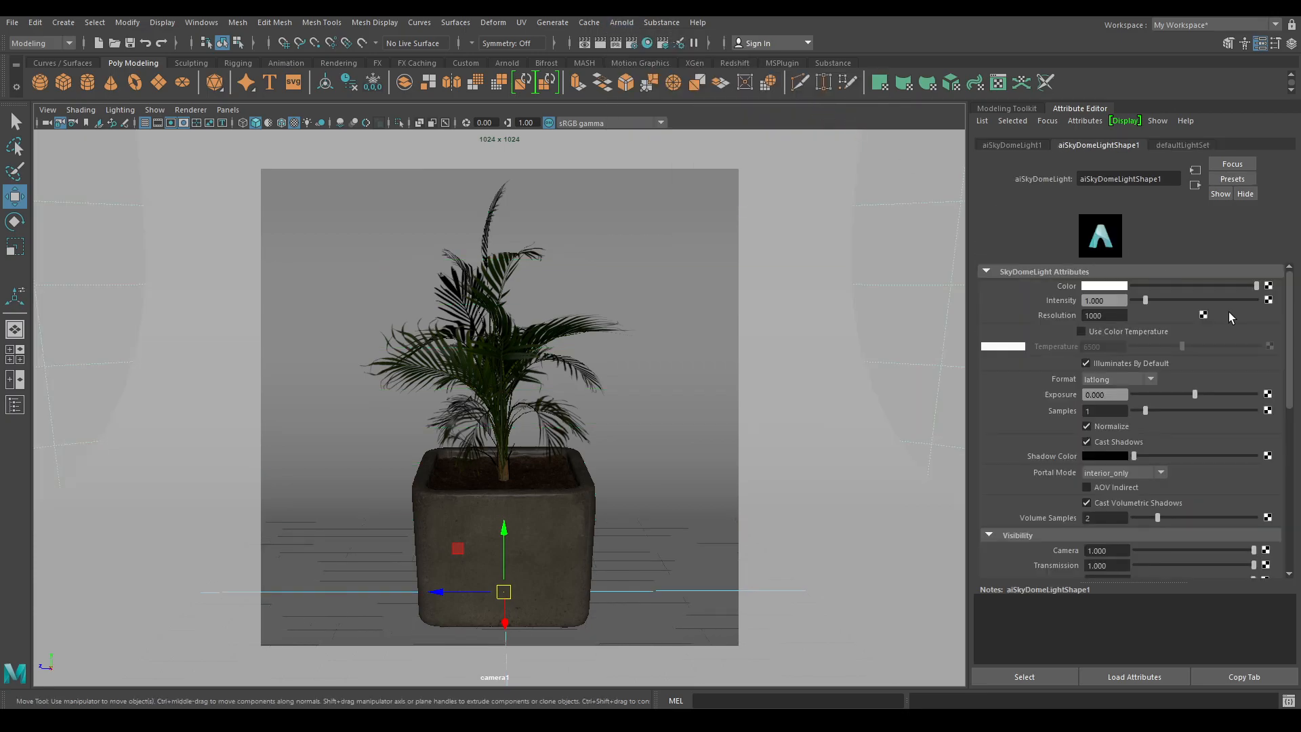
- Connect a file texture to the skydome light's color and load circus_maximus_1_4k.hdr from the HDRIs folder
{"action": "left_click", "coordinate": [1270, 287]}
{"action": "left_click", "coordinate": [571, 357]}
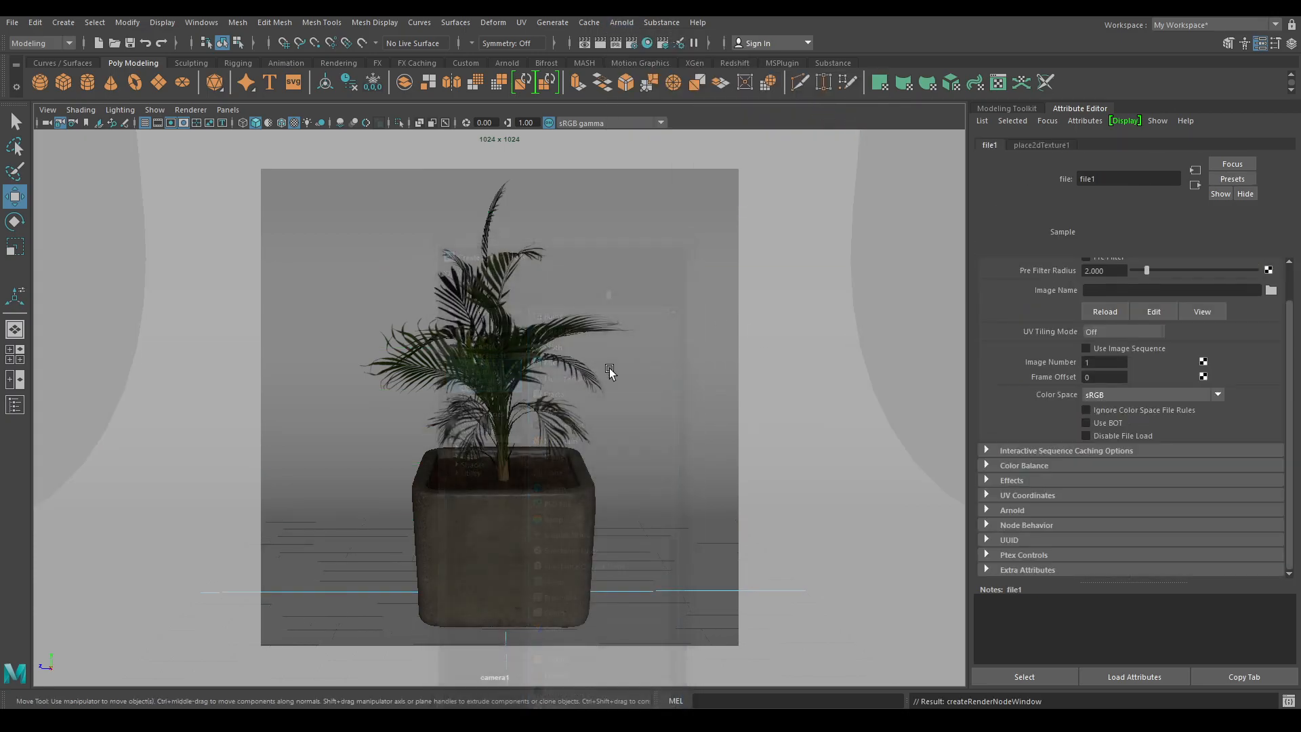
{"action": "left_click", "coordinate": [1271, 290]}
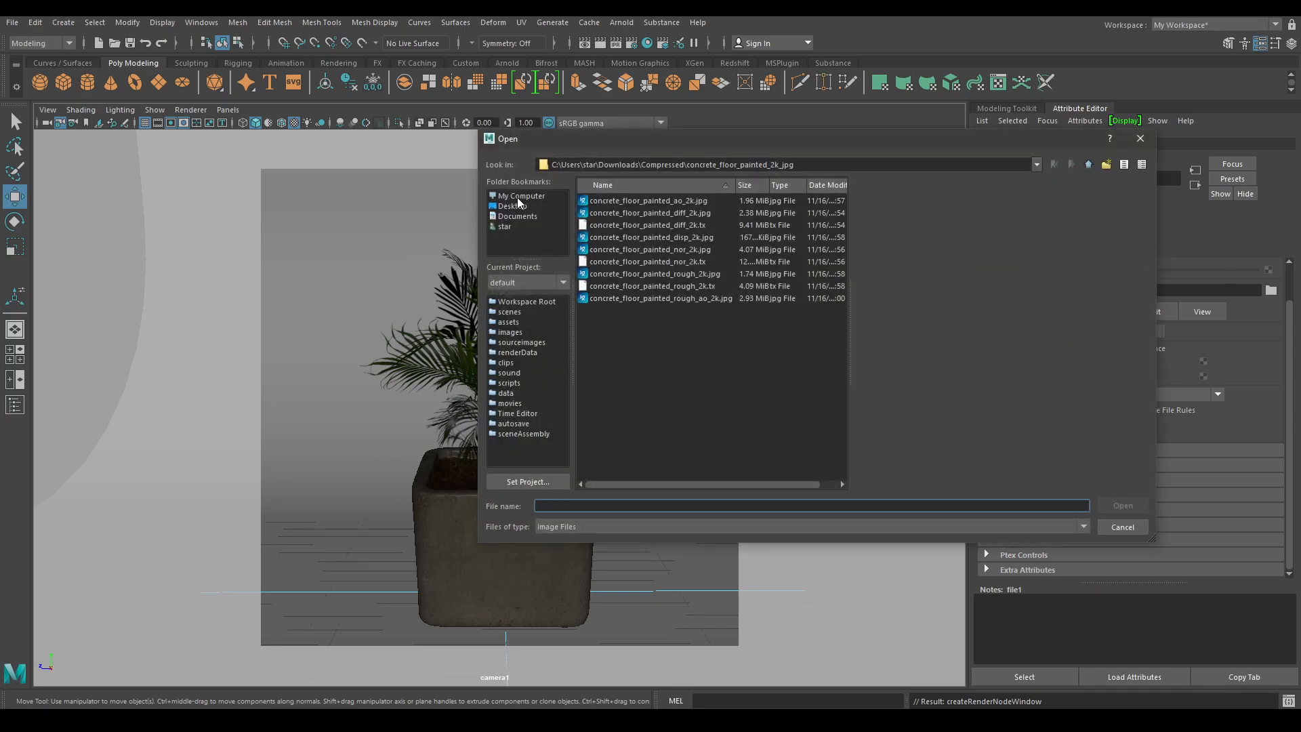
{"action": "double_click", "coordinate": [595, 226]}
{"action": "double_click", "coordinate": [599, 261]}
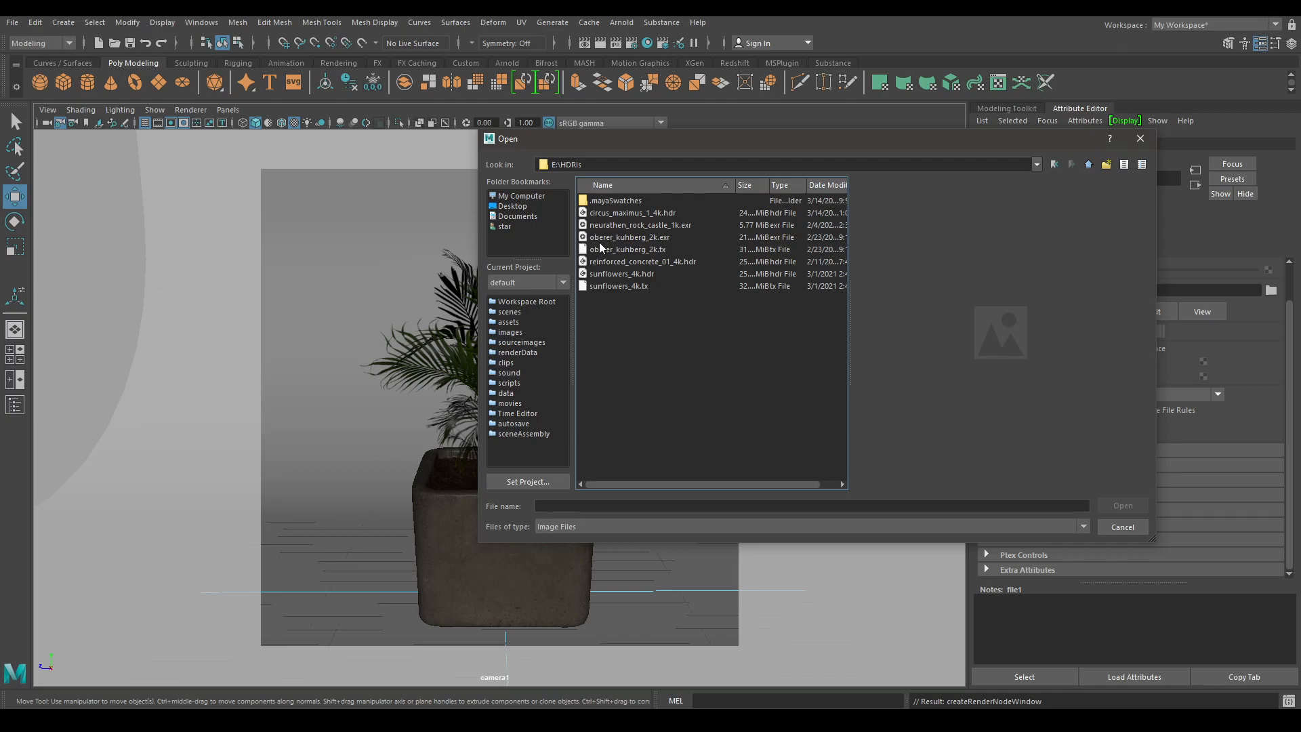
{"action": "left_click", "coordinate": [599, 213]}
{"action": "double_click", "coordinate": [599, 213]}
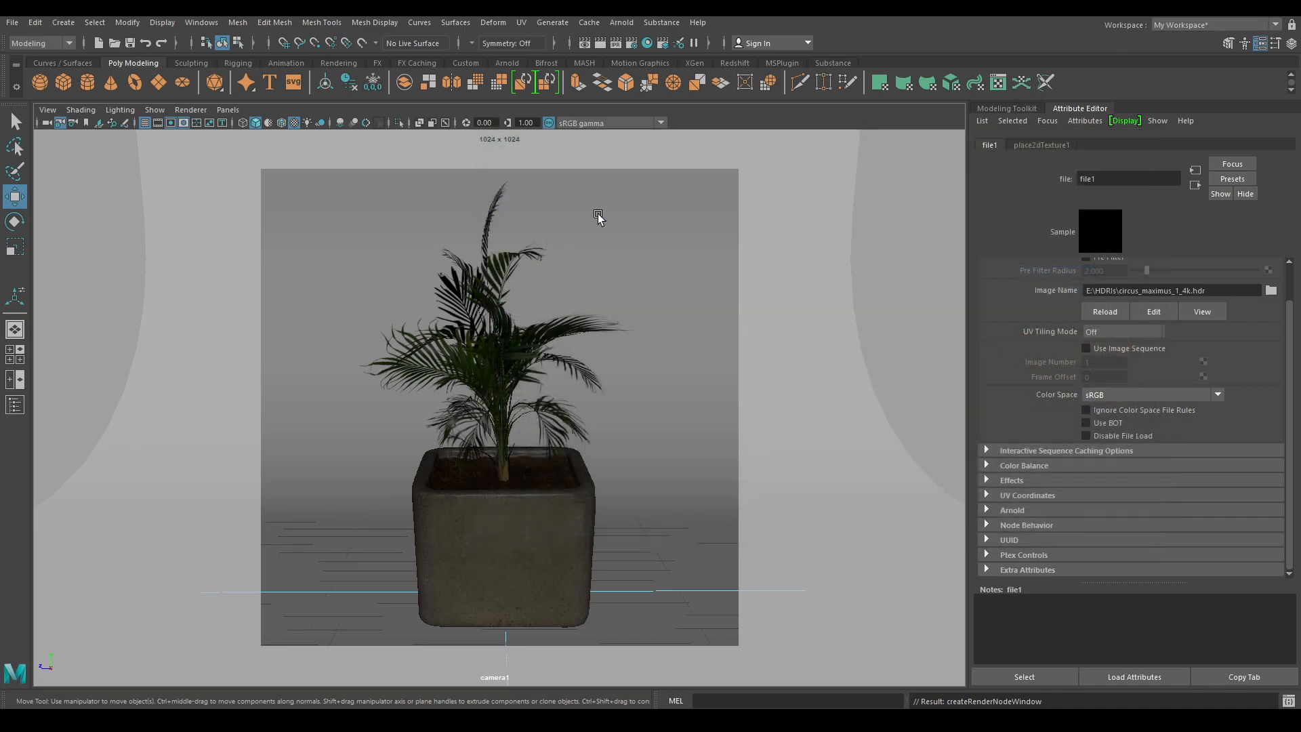
- Start an Arnold render of the potted plant through the new camera in the Arnold RenderView
{"action": "left_click", "coordinate": [621, 22]}
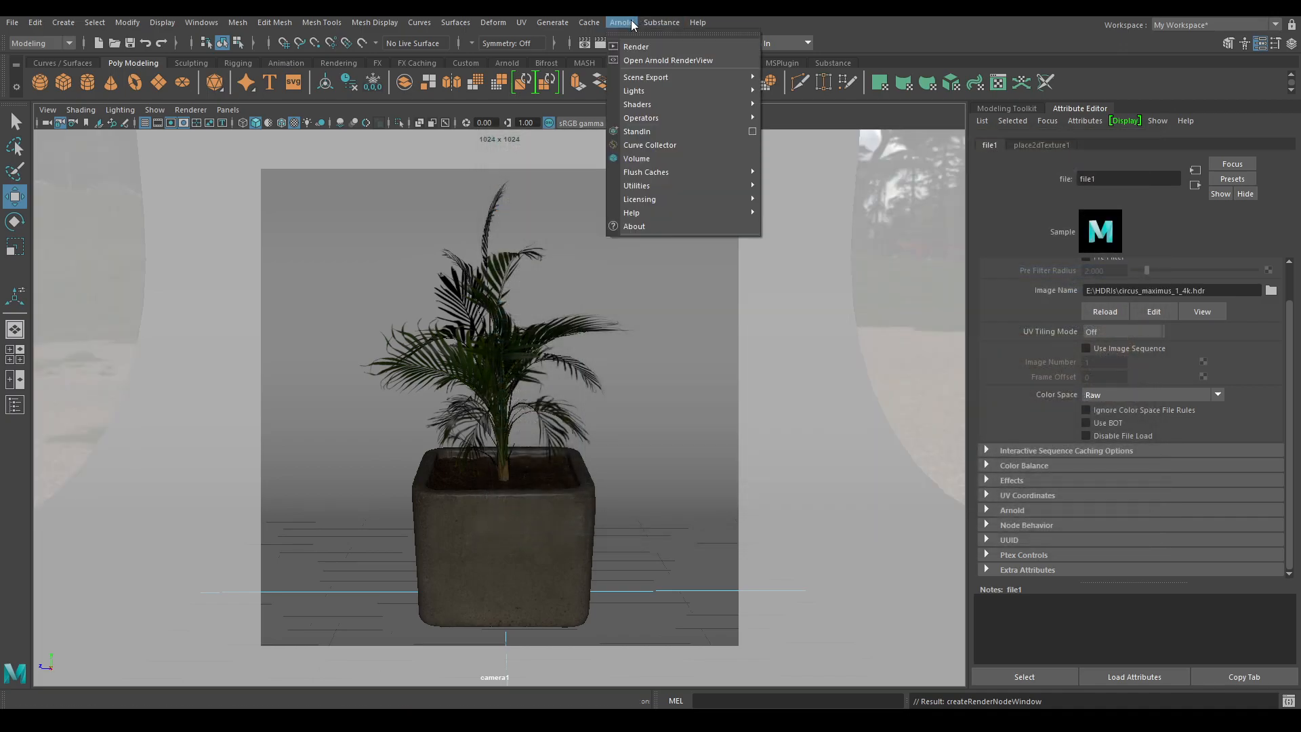
{"action": "left_click", "coordinate": [635, 46]}
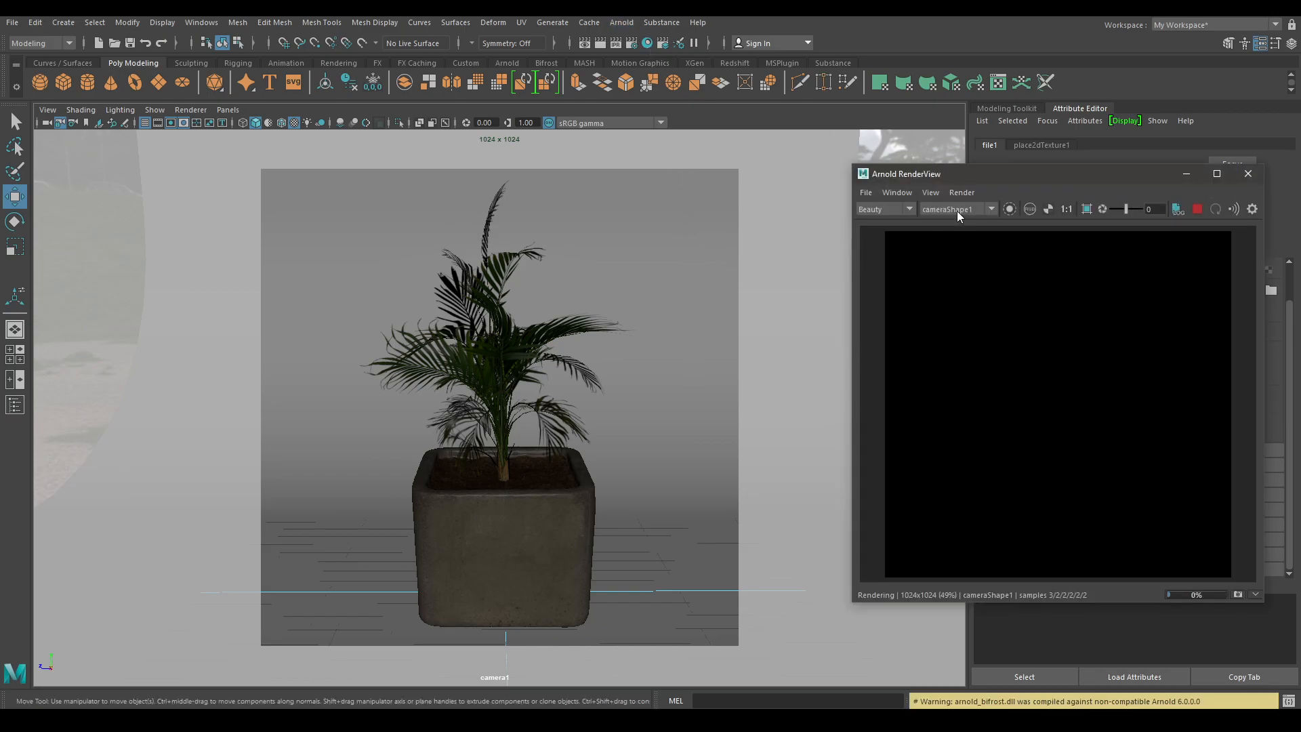
{"action": "left_click", "coordinate": [959, 193]}
{"action": "left_click", "coordinate": [968, 261]}
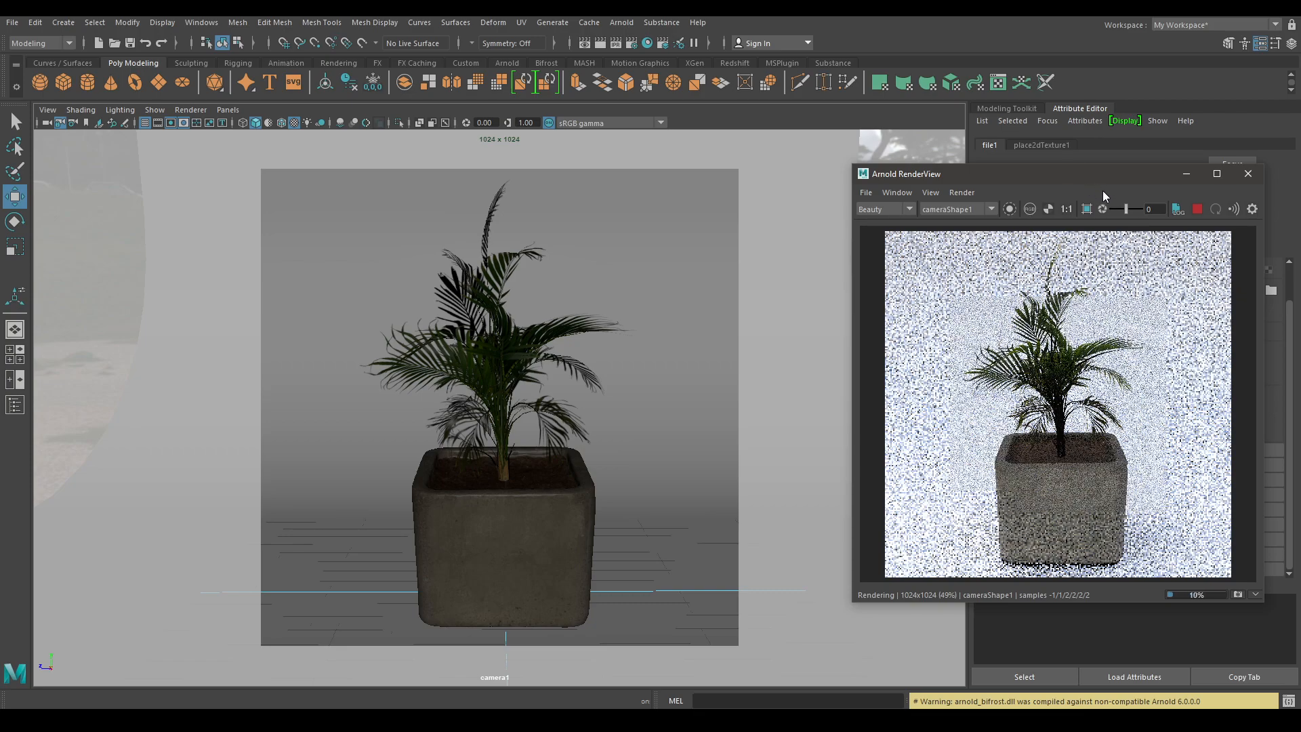
- Darken the base color of the curved backdrop's aiStandardSurface1 material to dark grey and restart the live Arnold render
{"action": "left_click", "coordinate": [1196, 208]}
{"action": "left_click", "coordinate": [616, 319]}
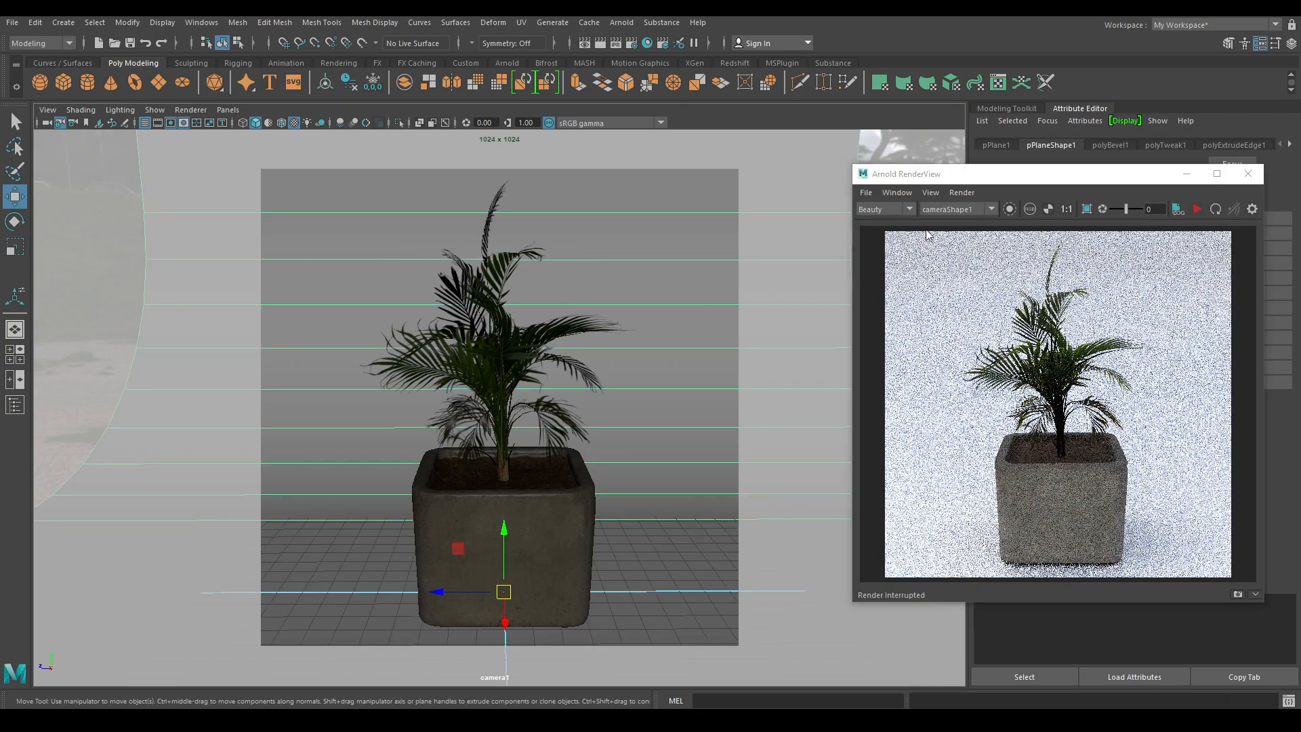
{"action": "left_click_drag", "start_coordinate": [991, 184], "coordinate": [229, 172]}
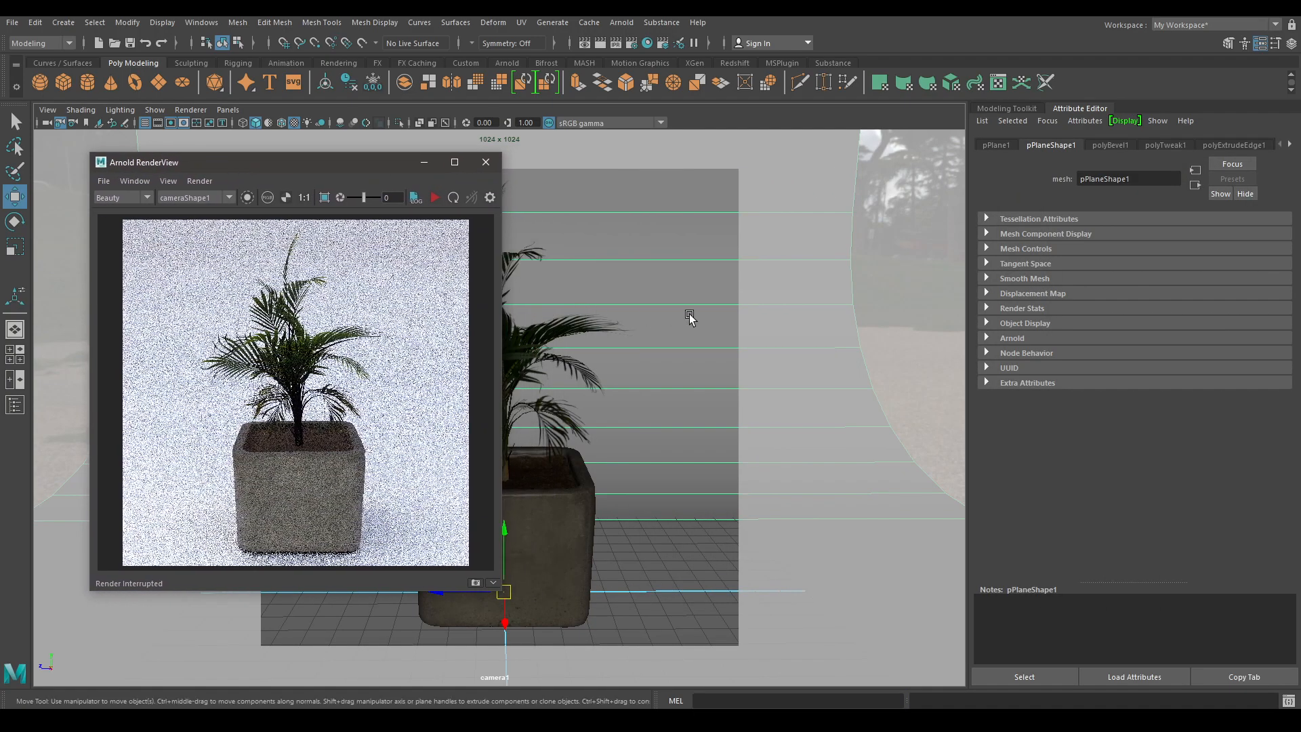
{"action": "left_click", "coordinate": [1290, 144]}
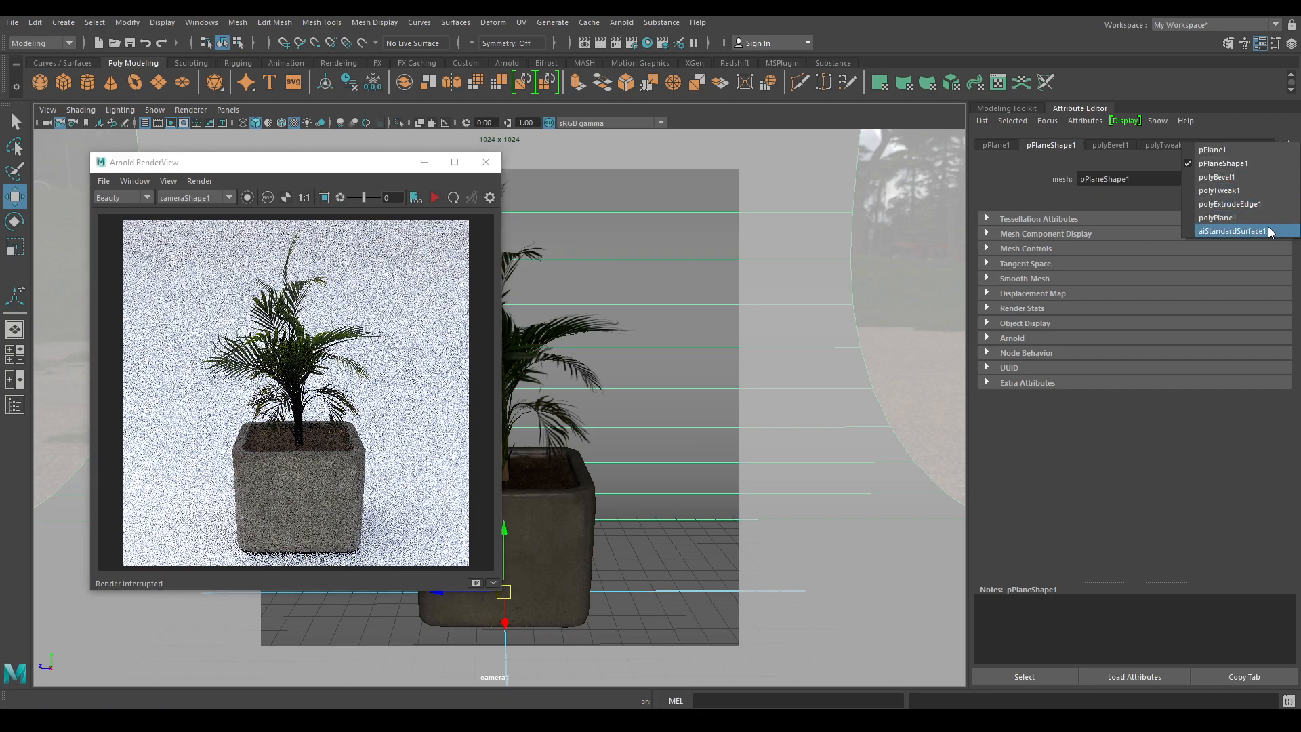
{"action": "left_click", "coordinate": [1265, 229]}
{"action": "left_click_drag", "start_coordinate": [1179, 314], "coordinate": [1138, 316]}
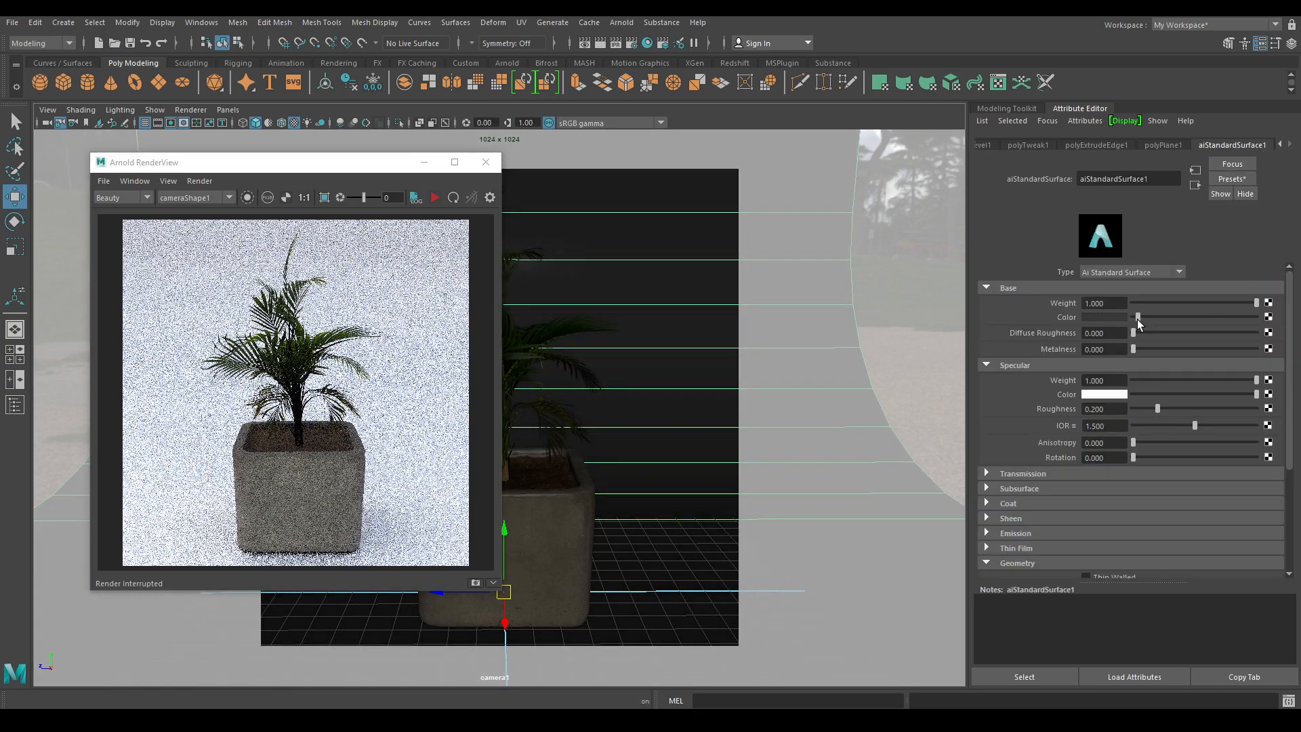
{"action": "left_click", "coordinate": [434, 198]}
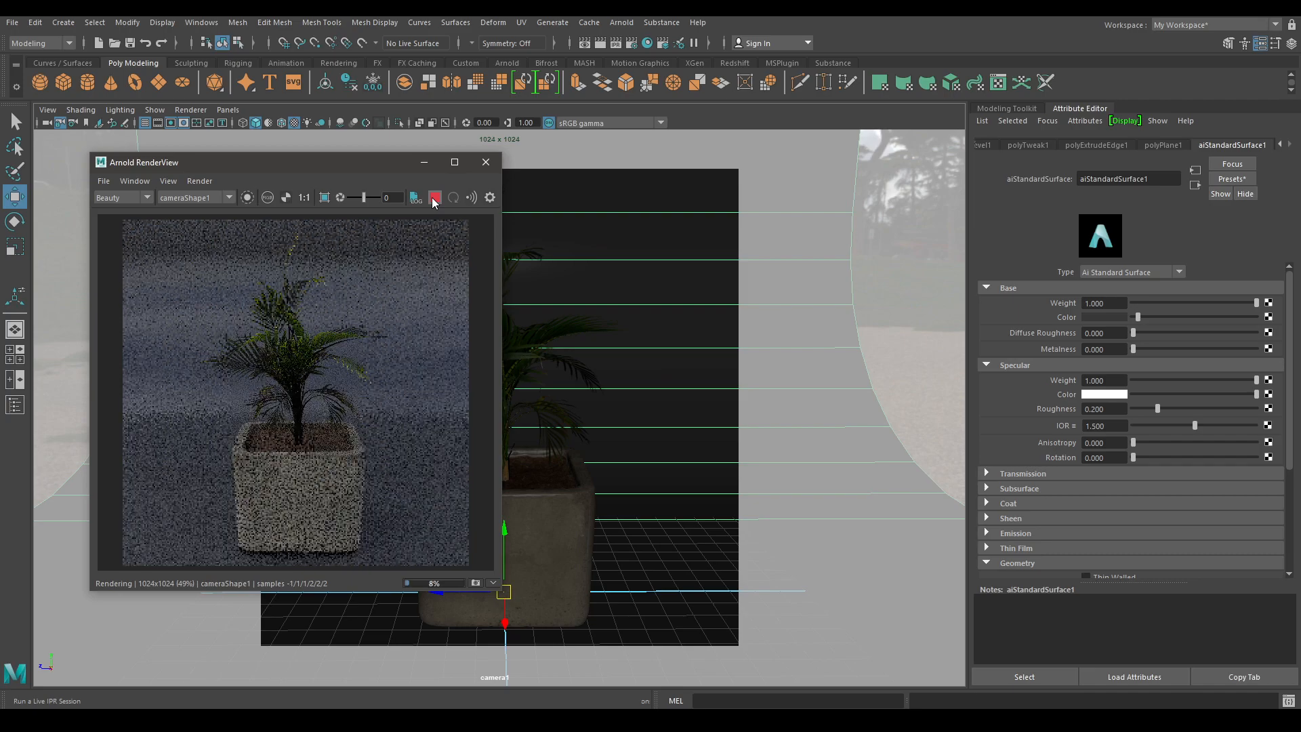
- Set the backdrop material's specular weight to 0.1 and darken its base color further to near black
{"action": "left_click", "coordinate": [1150, 380]}
{"action": "left_click", "coordinate": [1103, 380]}
{"action": "type", "text": "0.1"}
{"action": "key", "text": "Return"}
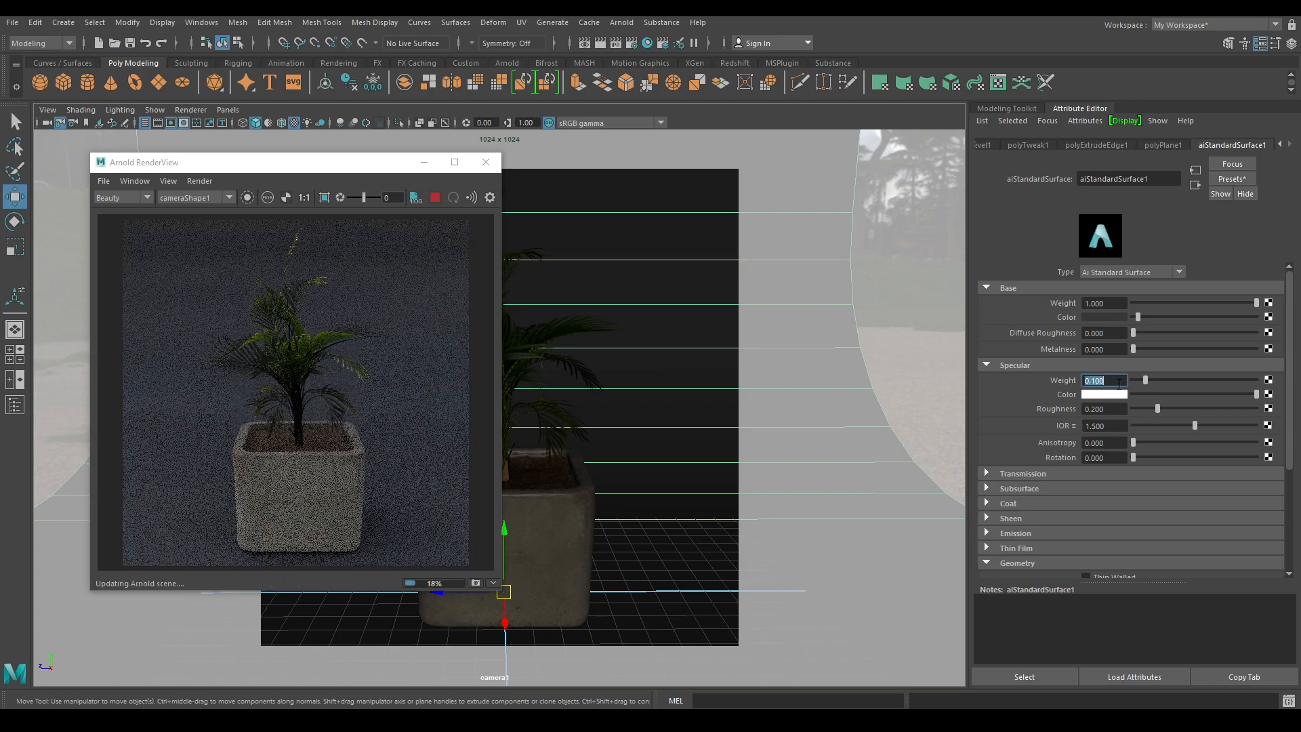
{"action": "left_click_drag", "start_coordinate": [292, 163], "coordinate": [489, 161]}
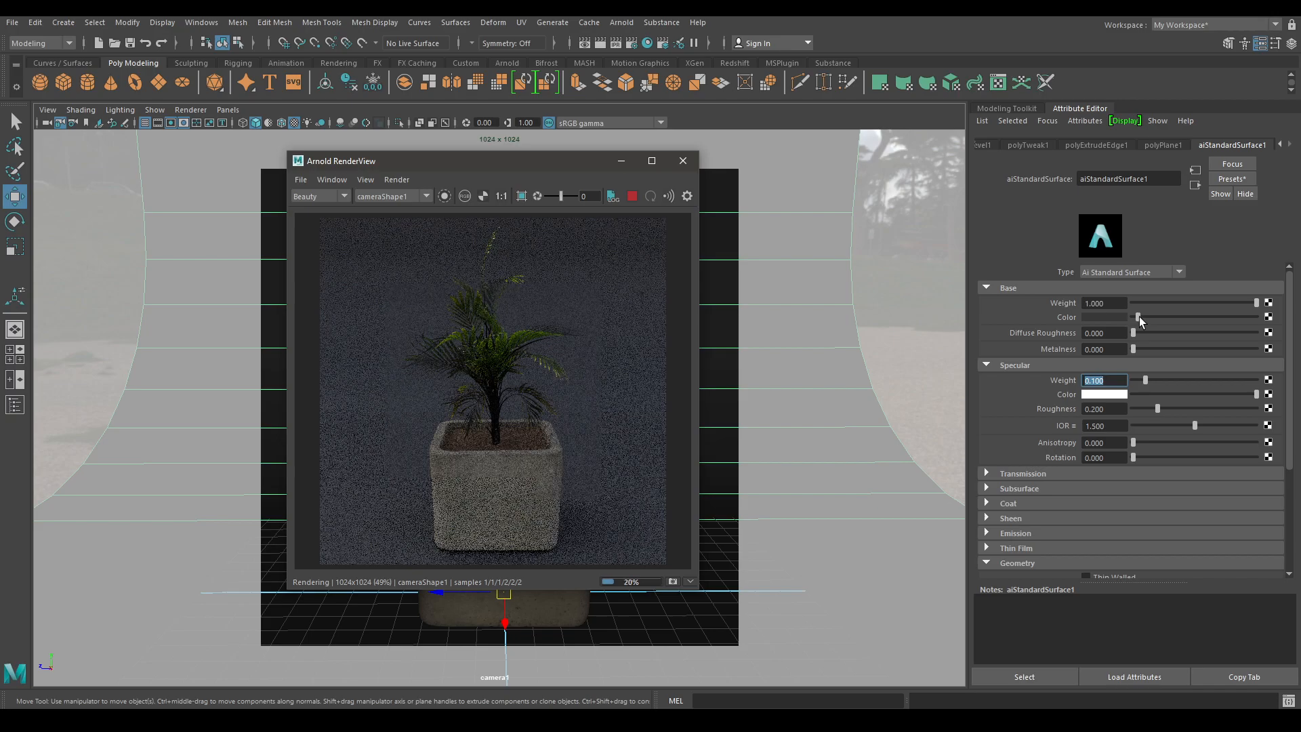
{"action": "left_click", "coordinate": [1138, 317]}
{"action": "left_click_drag", "start_coordinate": [1138, 317], "coordinate": [1135, 318]}
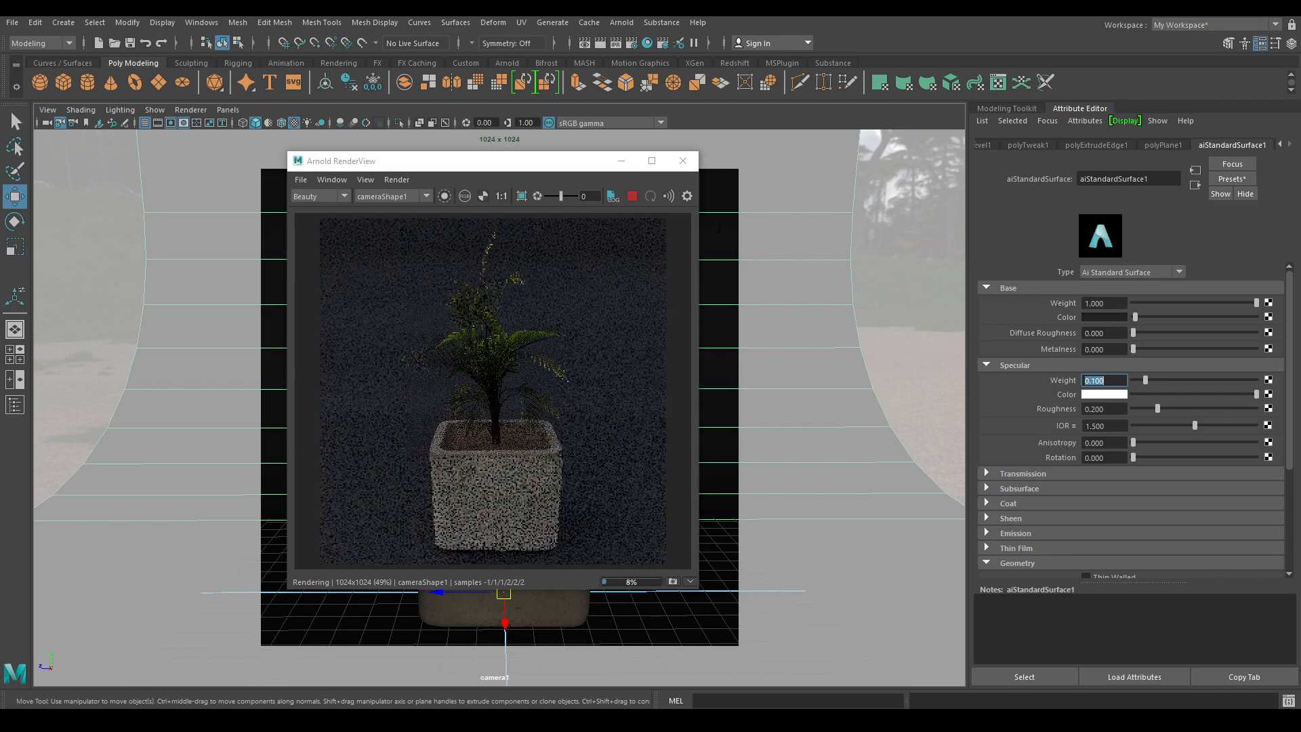
{"action": "left_click_drag", "start_coordinate": [532, 160], "coordinate": [811, 130]}
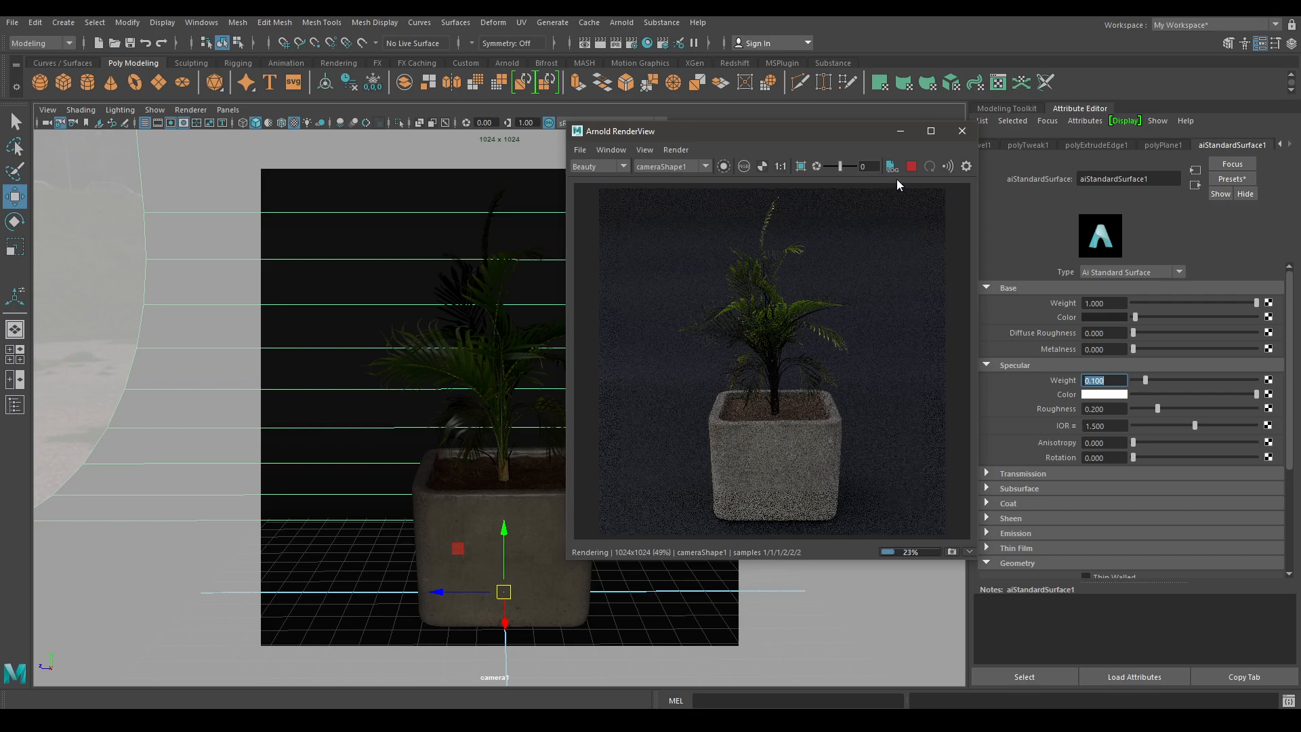
- Re-render the potted palm with progressive refinement turned off and close the Arnold RenderView
{"action": "left_click", "coordinate": [912, 166]}
{"action": "left_click", "coordinate": [676, 149]}
{"action": "left_click", "coordinate": [697, 217]}
{"action": "left_click", "coordinate": [675, 149]}
{"action": "left_click", "coordinate": [700, 192]}
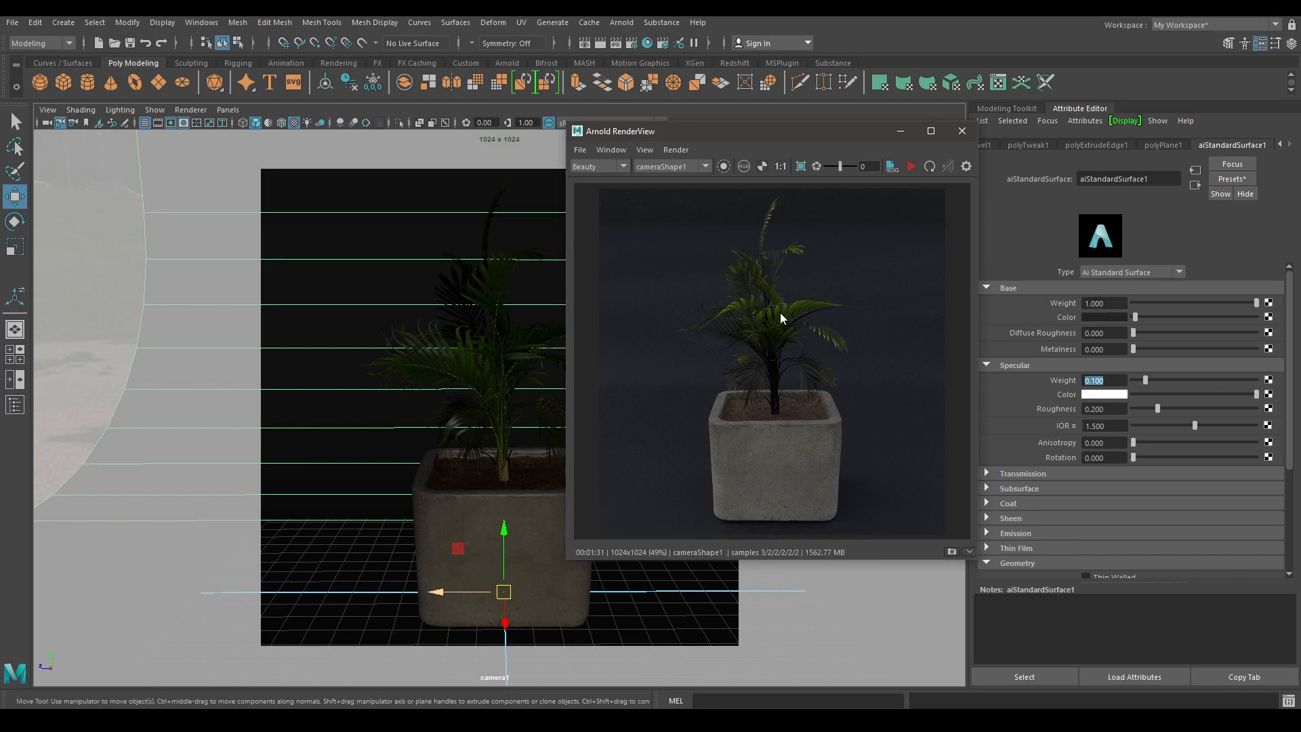
{"action": "scroll", "coordinate": [750, 367], "scroll_direction": "up", "scroll_amount": 2}
{"action": "scroll", "coordinate": [755, 380], "scroll_direction": "down", "scroll_amount": 2}
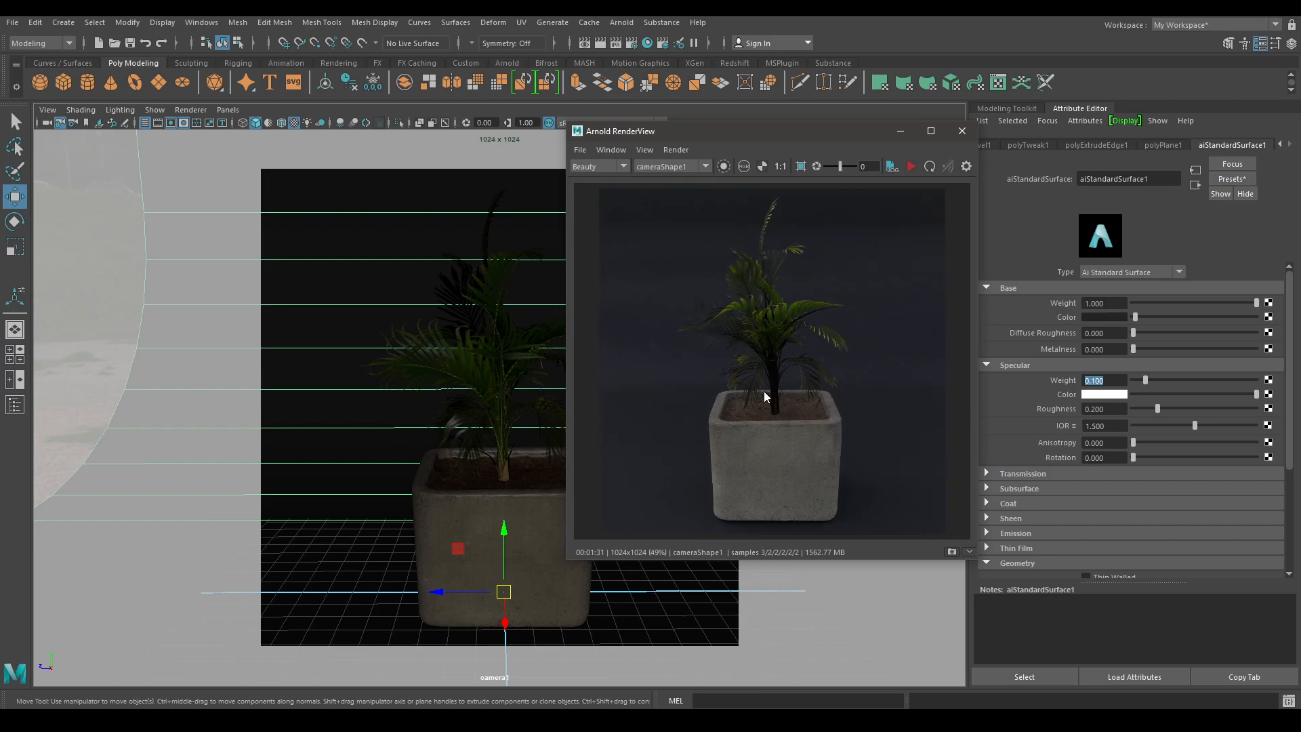
{"action": "left_click", "coordinate": [962, 131]}
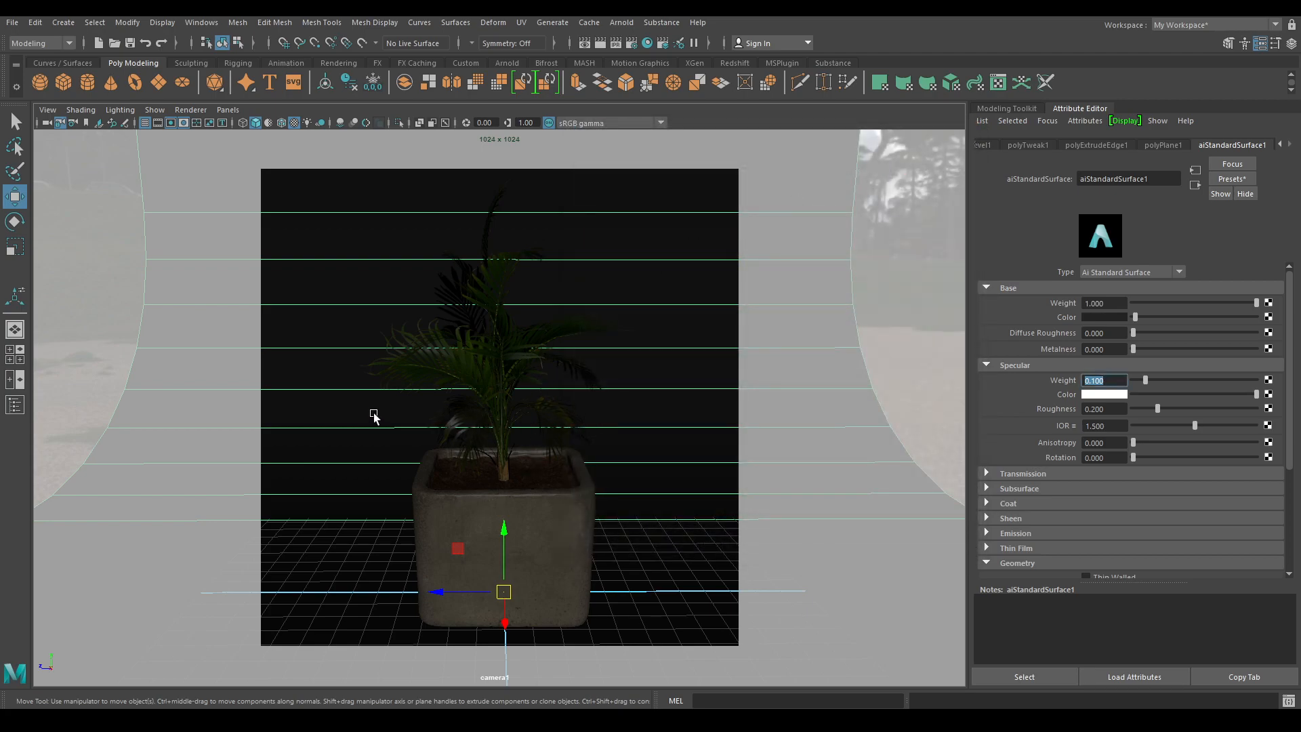
- Switch to Quixel Bridge and export the purchased Crownbeard 3D plant at 4K resolution to Maya
{"action": "left_click", "coordinate": [90, 657]}
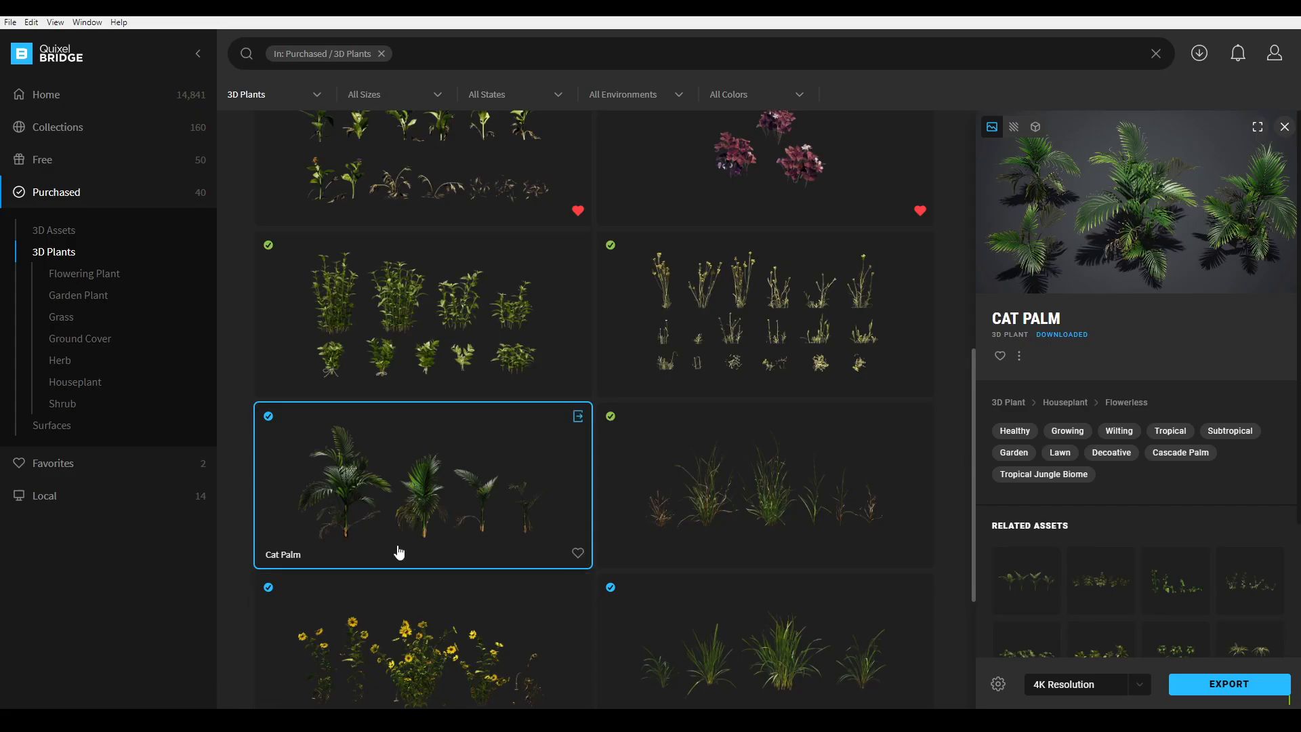
{"action": "scroll", "coordinate": [398, 551], "scroll_direction": "down", "scroll_amount": 4}
{"action": "scroll", "coordinate": [704, 474], "scroll_direction": "up", "scroll_amount": 8}
{"action": "scroll", "coordinate": [737, 522], "scroll_direction": "down", "scroll_amount": 8}
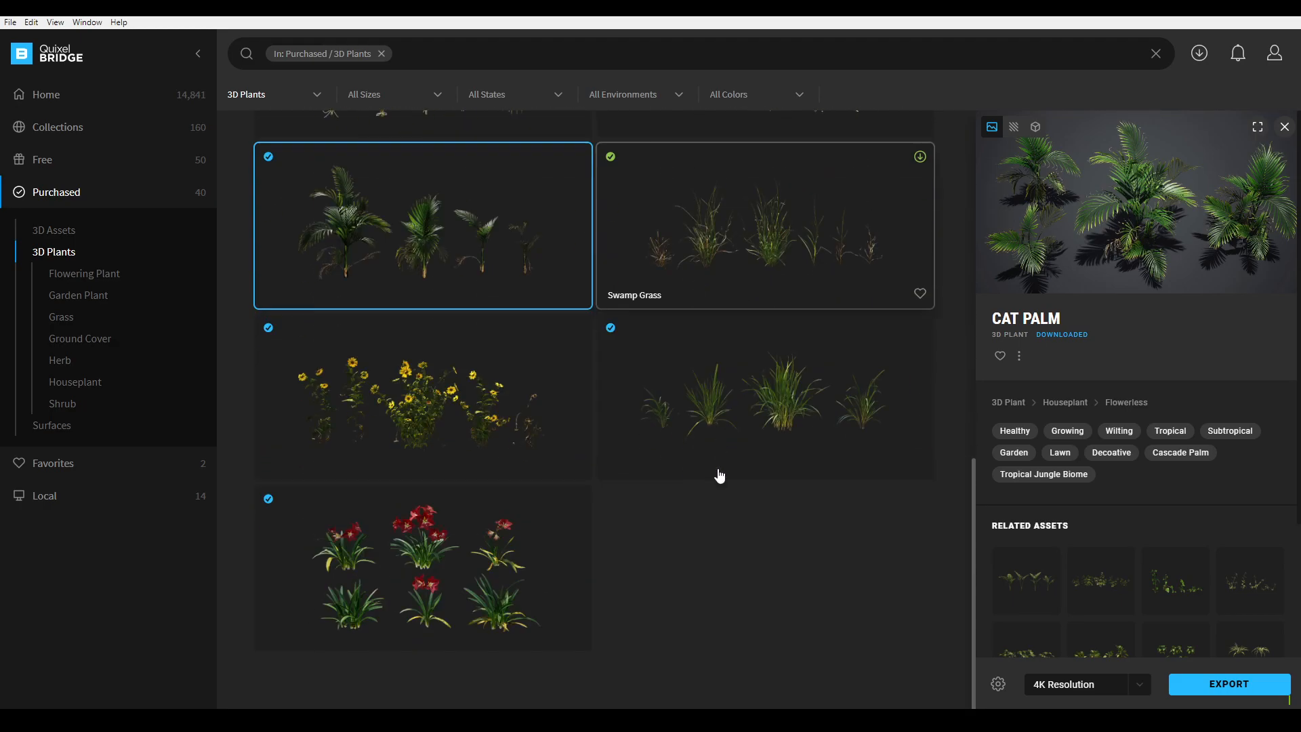
{"action": "left_click", "coordinate": [454, 428]}
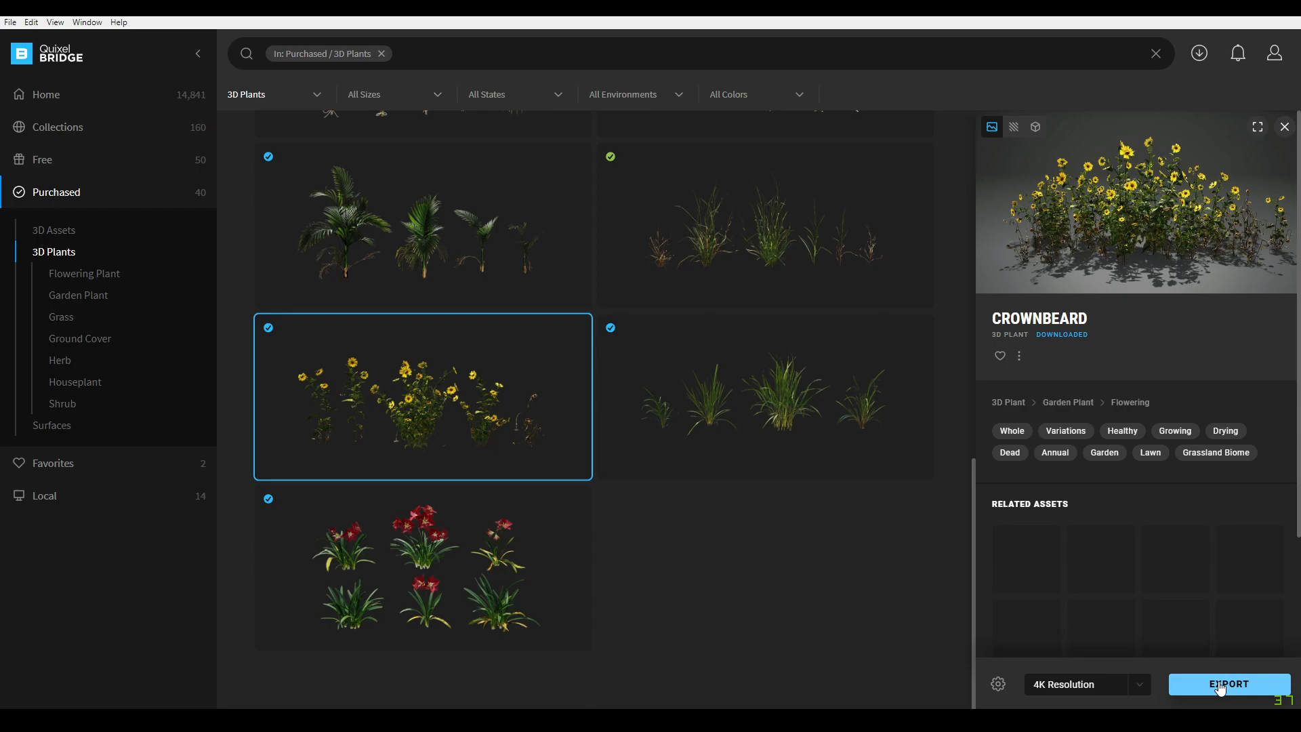
{"action": "left_click", "coordinate": [1223, 683]}
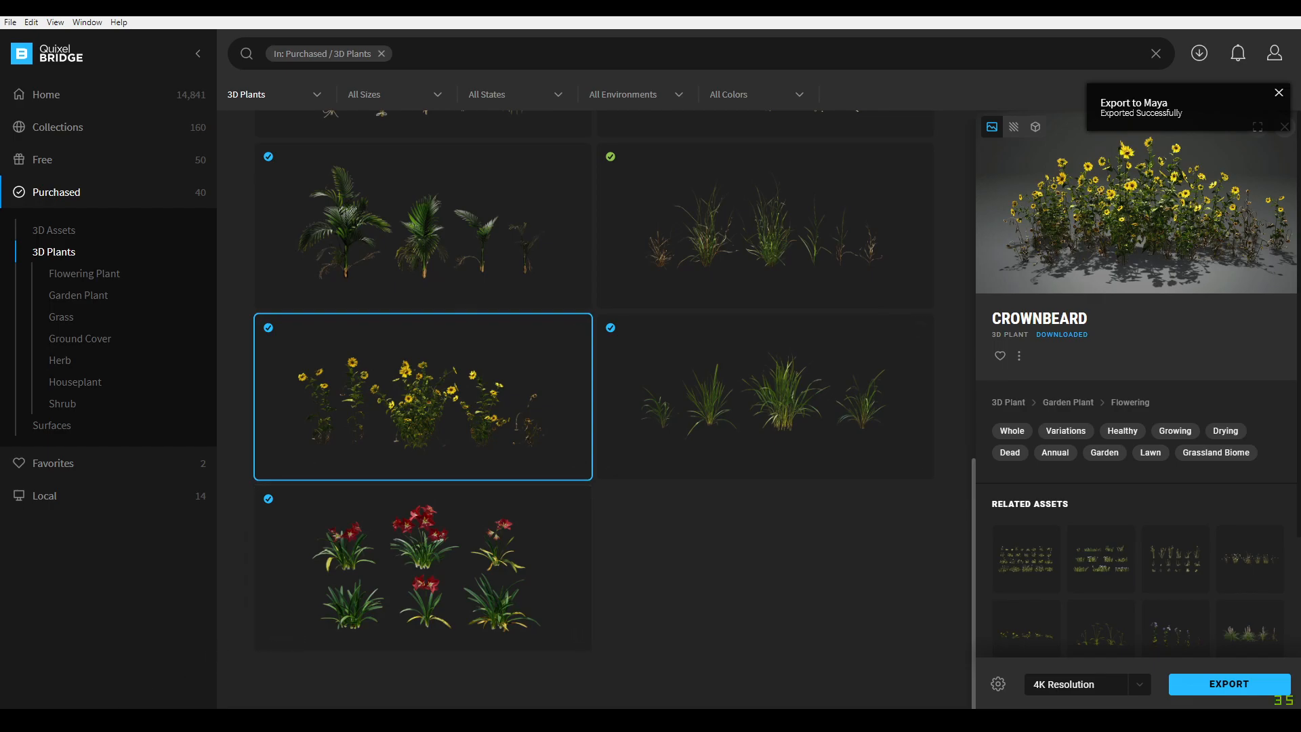
- Switch back to Maya and group the Crownbeard meshes Var1 through Var8
{"action": "left_click", "coordinate": [172, 684]}
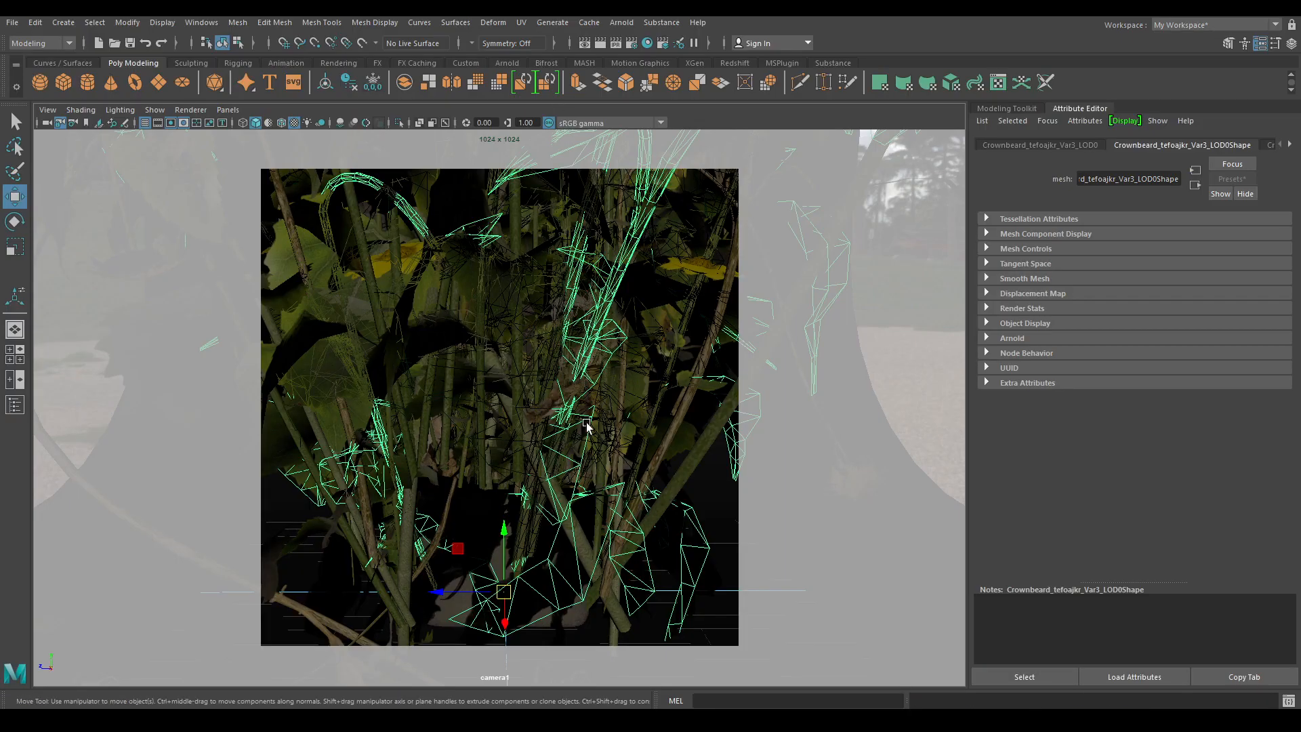
{"action": "key", "text": "space"}
{"action": "key", "text": "space"}
{"action": "key", "text": "6"}
{"action": "key", "text": "f"}
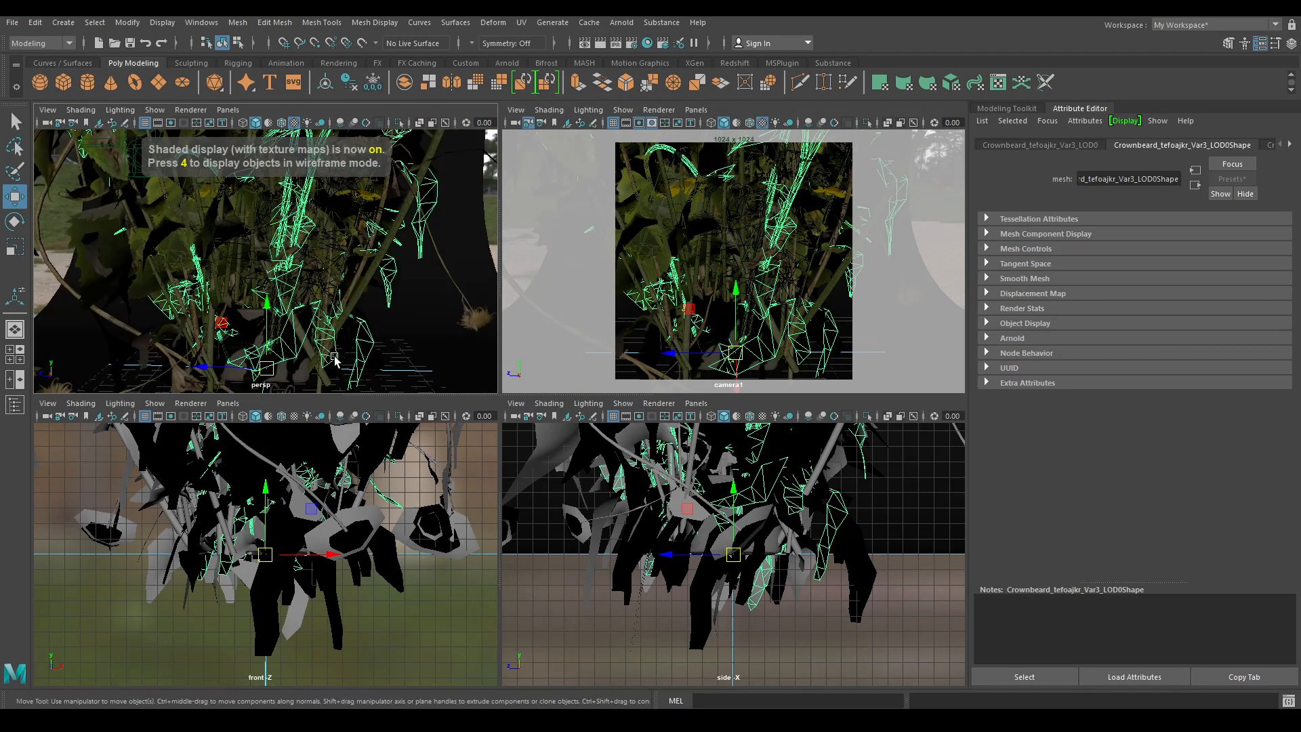
{"action": "left_click", "coordinate": [15, 404]}
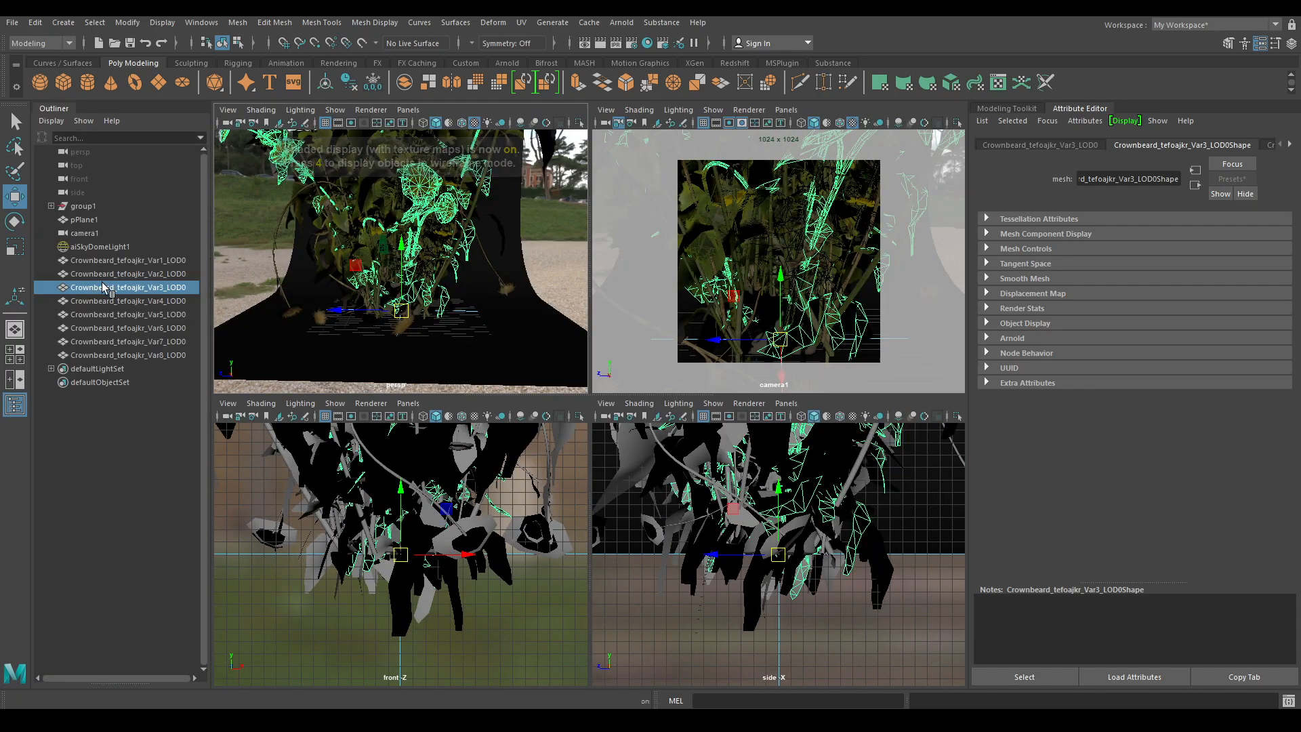
{"action": "left_click", "coordinate": [118, 260]}
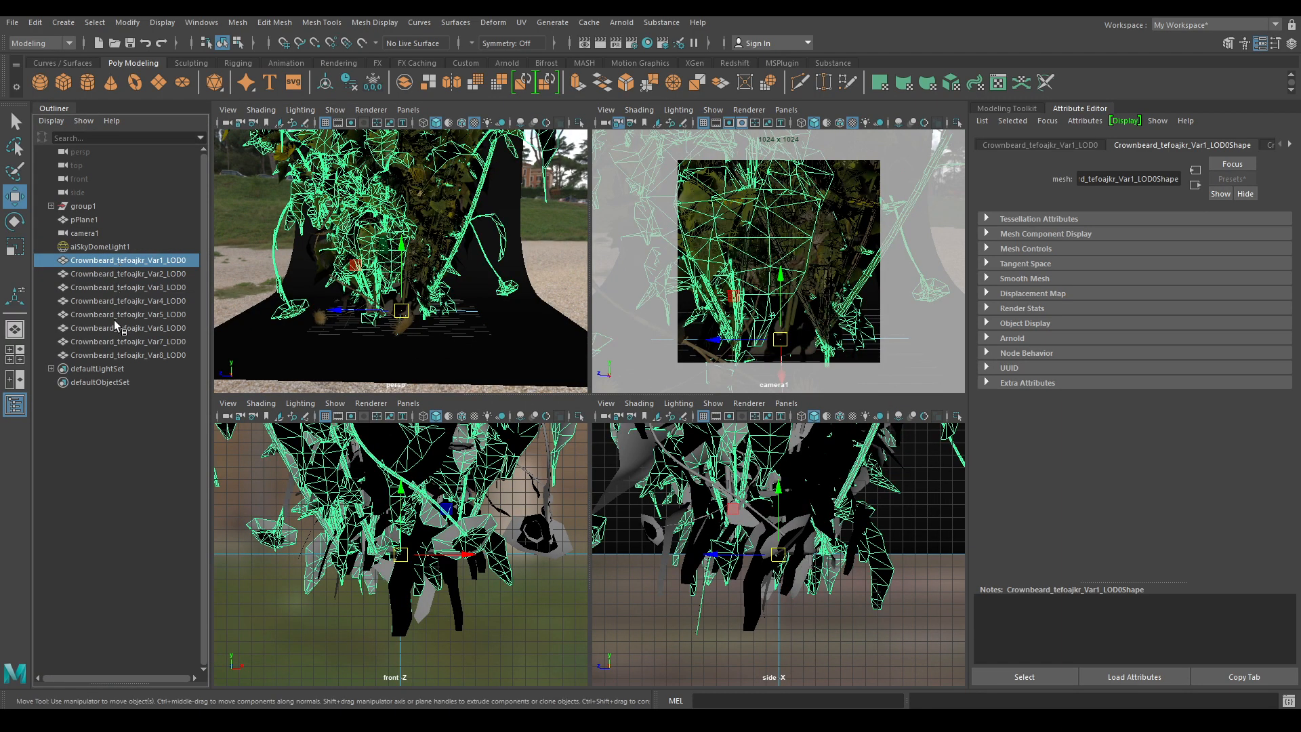
{"action": "left_click", "coordinate": [128, 355], "text": "shift"}
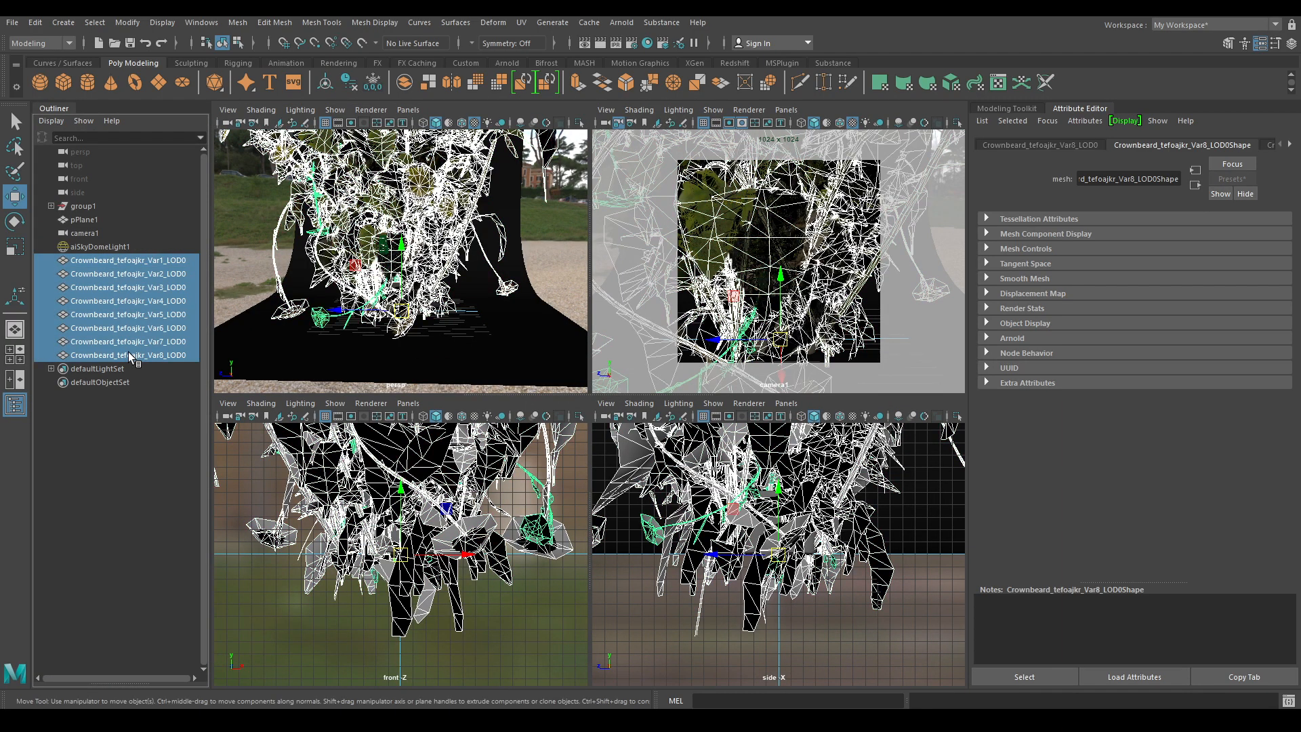
{"action": "key", "text": "ctrl+g"}
- Scale the Crownbeard group uniformly to about 0.128 and raise it so the flowers sit in the pot's soil
{"action": "key", "text": "r"}
{"action": "left_click_drag", "start_coordinate": [396, 308], "coordinate": [295, 353]}
{"action": "key", "text": "w"}
{"action": "key", "text": "f"}
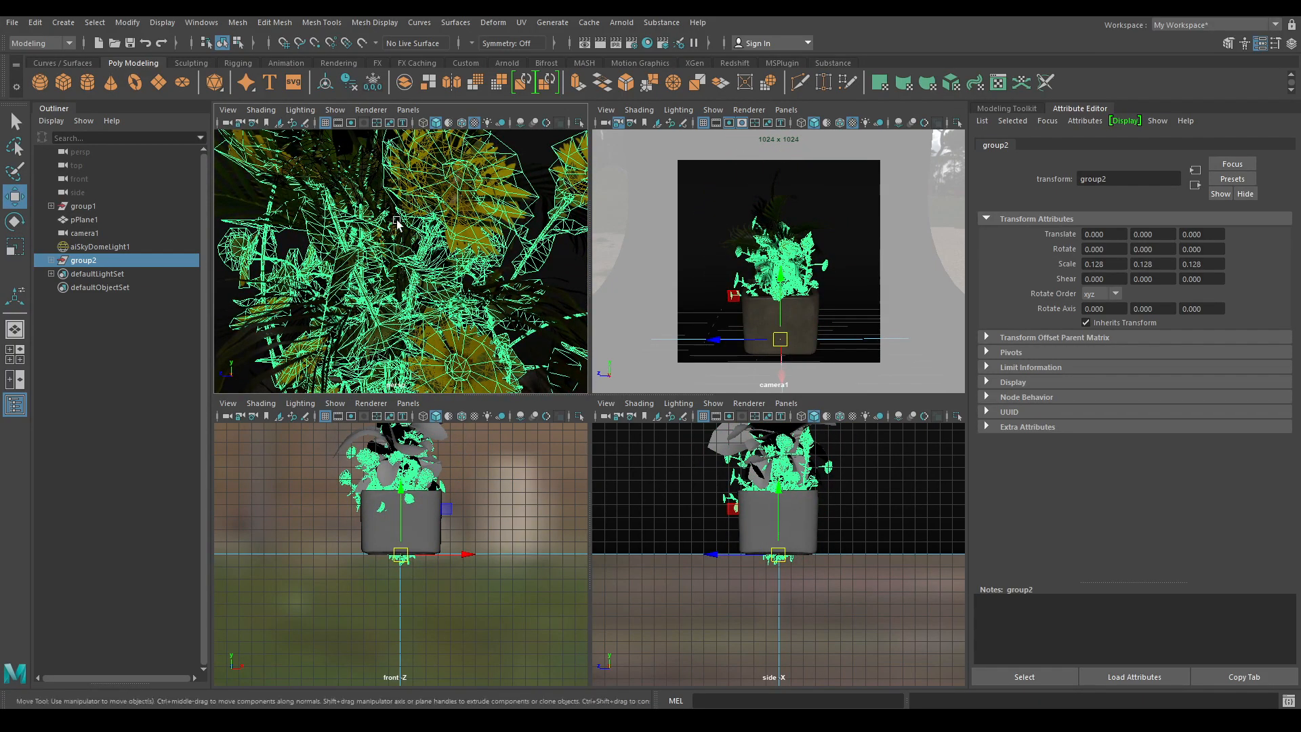
{"action": "left_click_drag", "start_coordinate": [403, 339], "coordinate": [399, 250]}
- Group the four Cat Palm variants inside group1 and hide that new group
{"action": "left_click", "coordinate": [82, 207]}
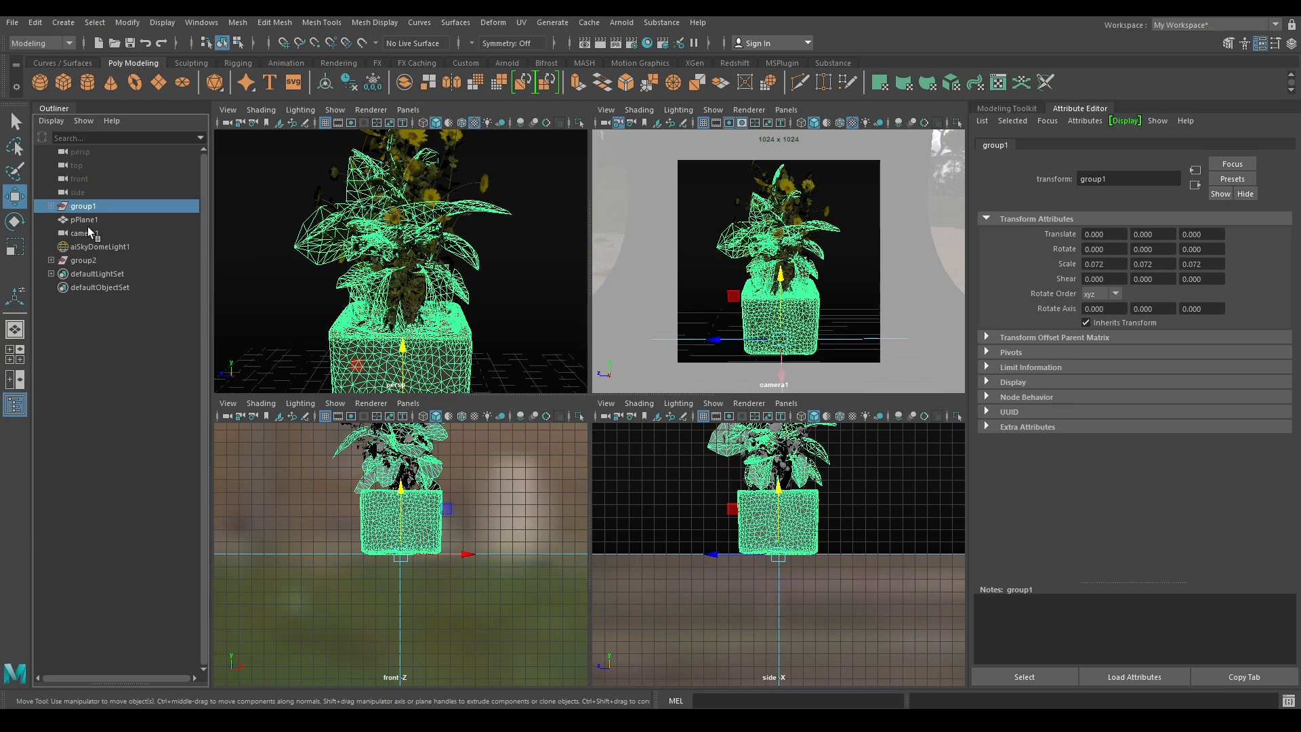
{"action": "left_click", "coordinate": [51, 207]}
{"action": "left_click", "coordinate": [127, 233]}
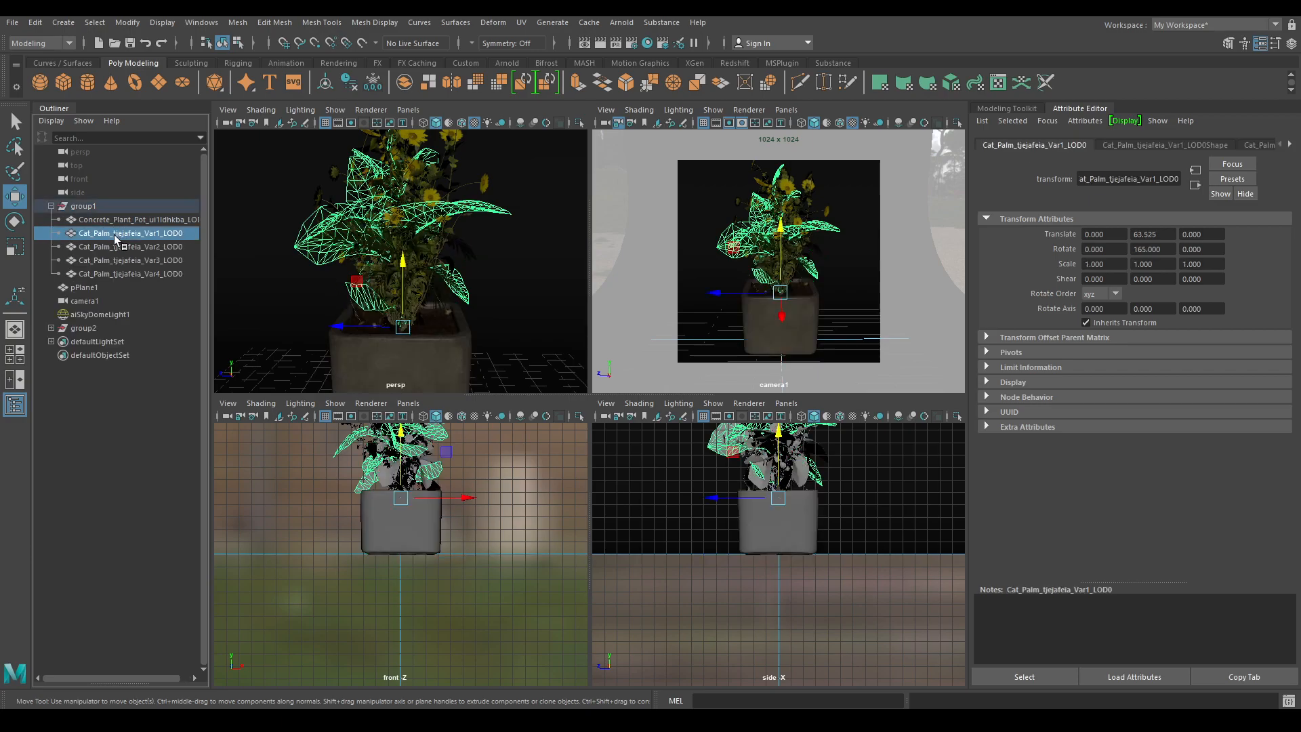
{"action": "left_click", "coordinate": [127, 273], "text": "shift"}
{"action": "key", "text": "ctrl+g"}
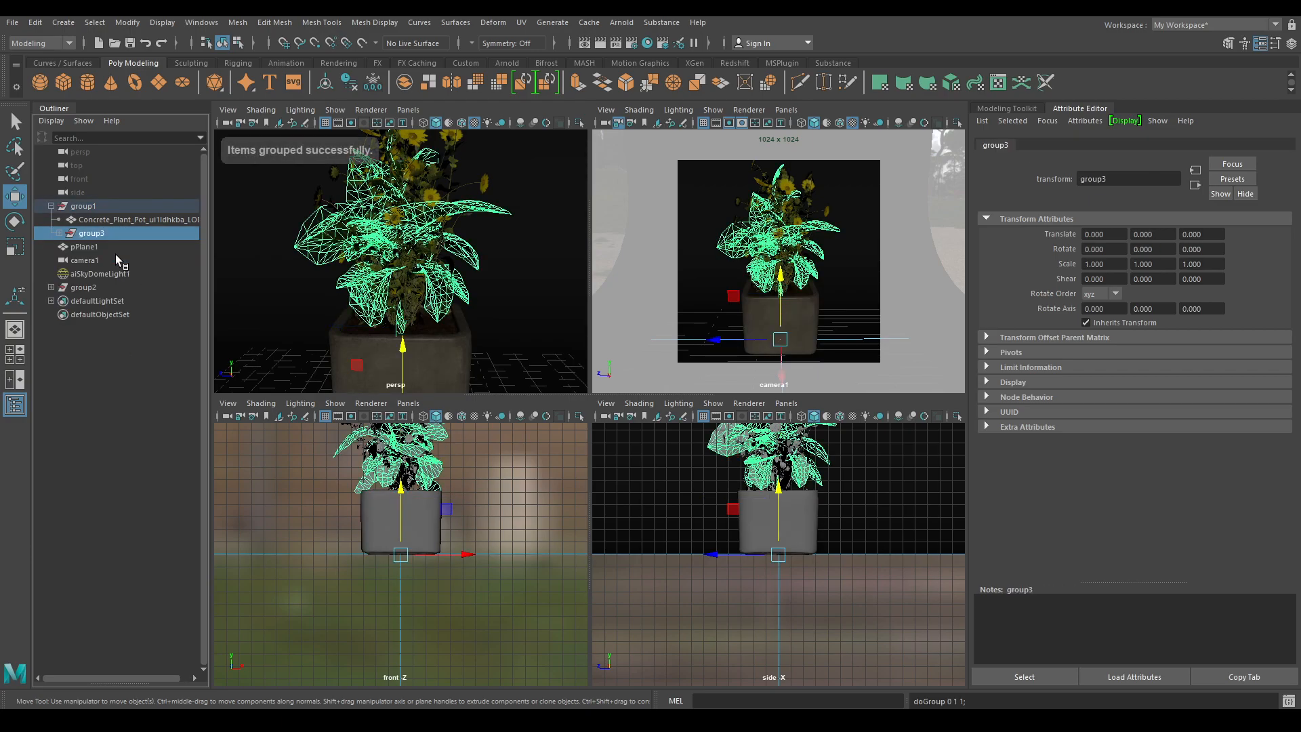
{"action": "key", "text": "ctrl+h"}
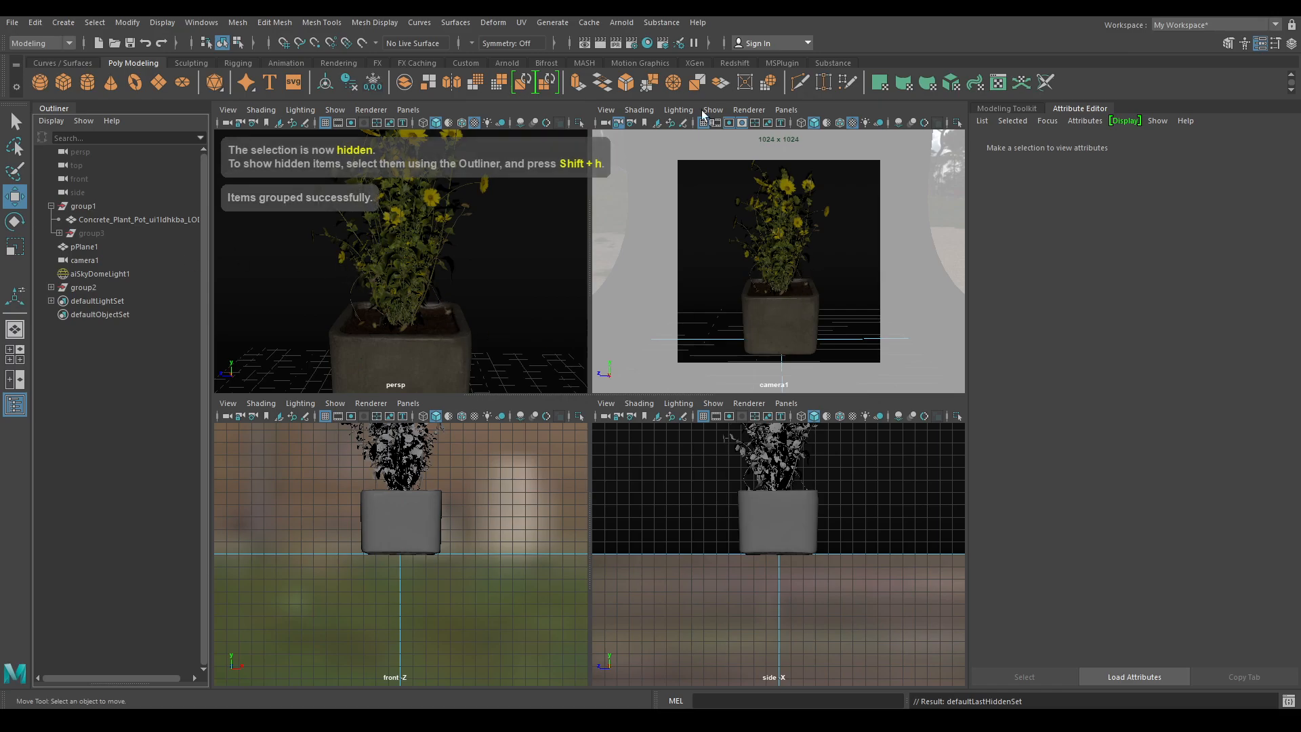
- Render the potted Crownbeard through camera1 in the Arnold RenderView with progressive refinement turned on
{"action": "left_click", "coordinate": [621, 23]}
{"action": "left_click", "coordinate": [644, 48]}
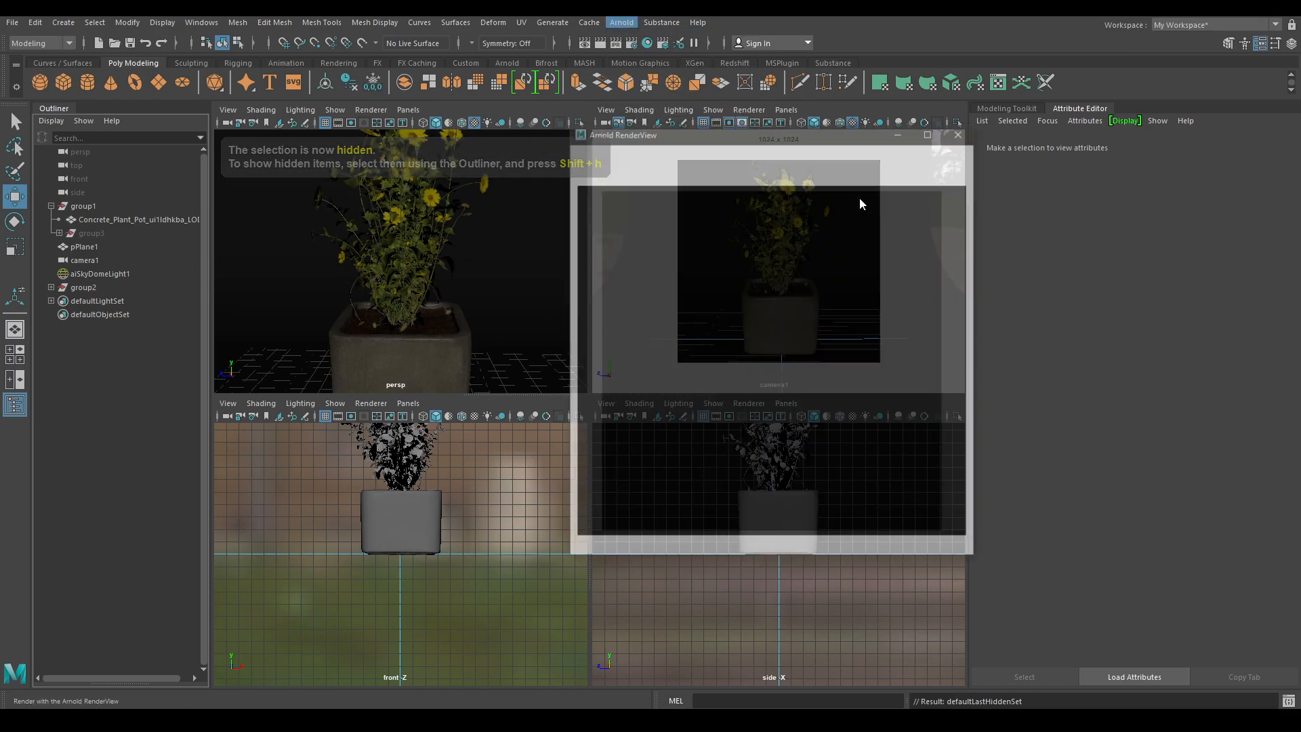
{"action": "left_click", "coordinate": [655, 150]}
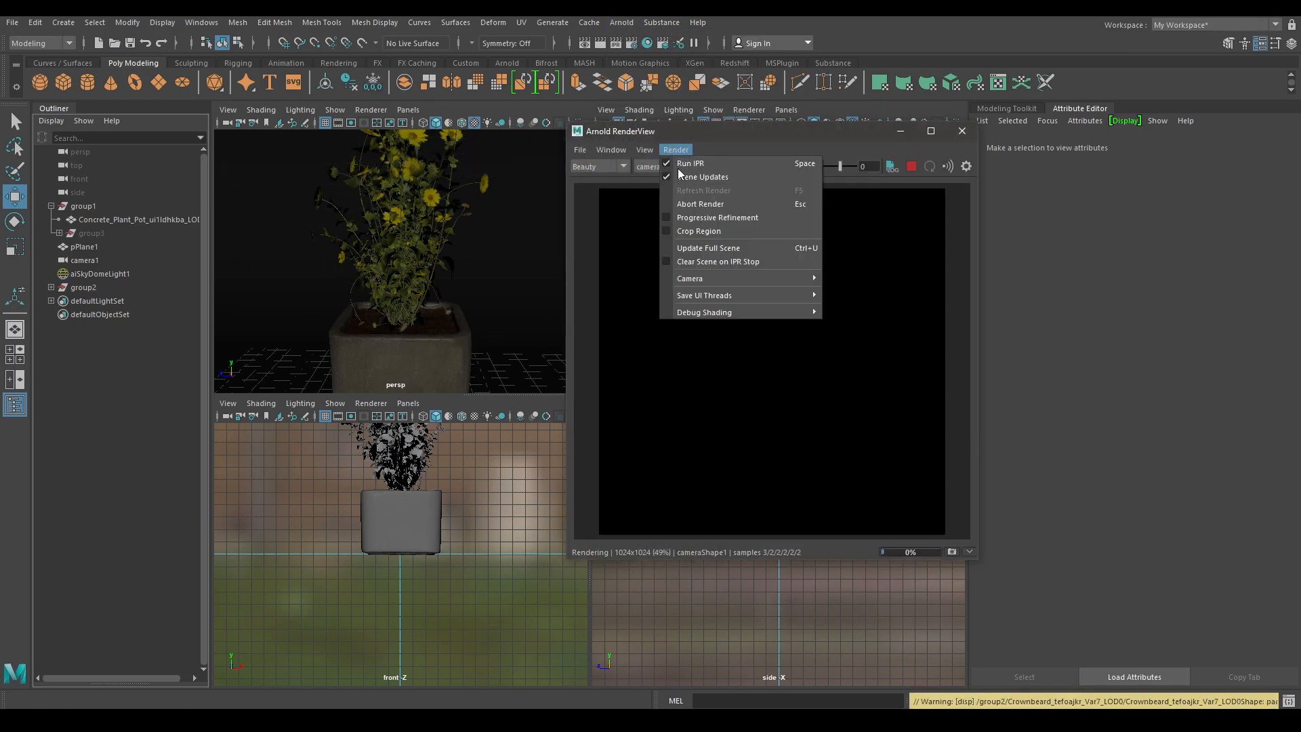
{"action": "left_click", "coordinate": [684, 213]}
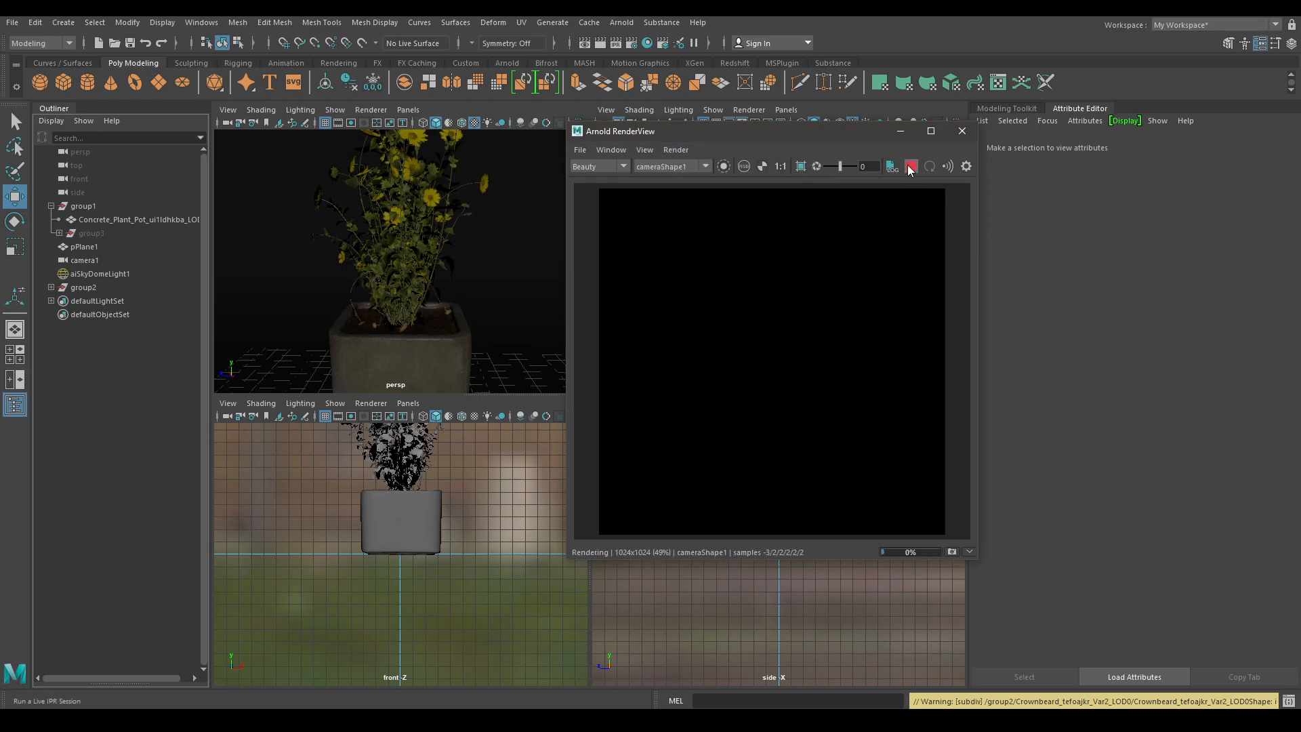
{"action": "left_click", "coordinate": [680, 151]}
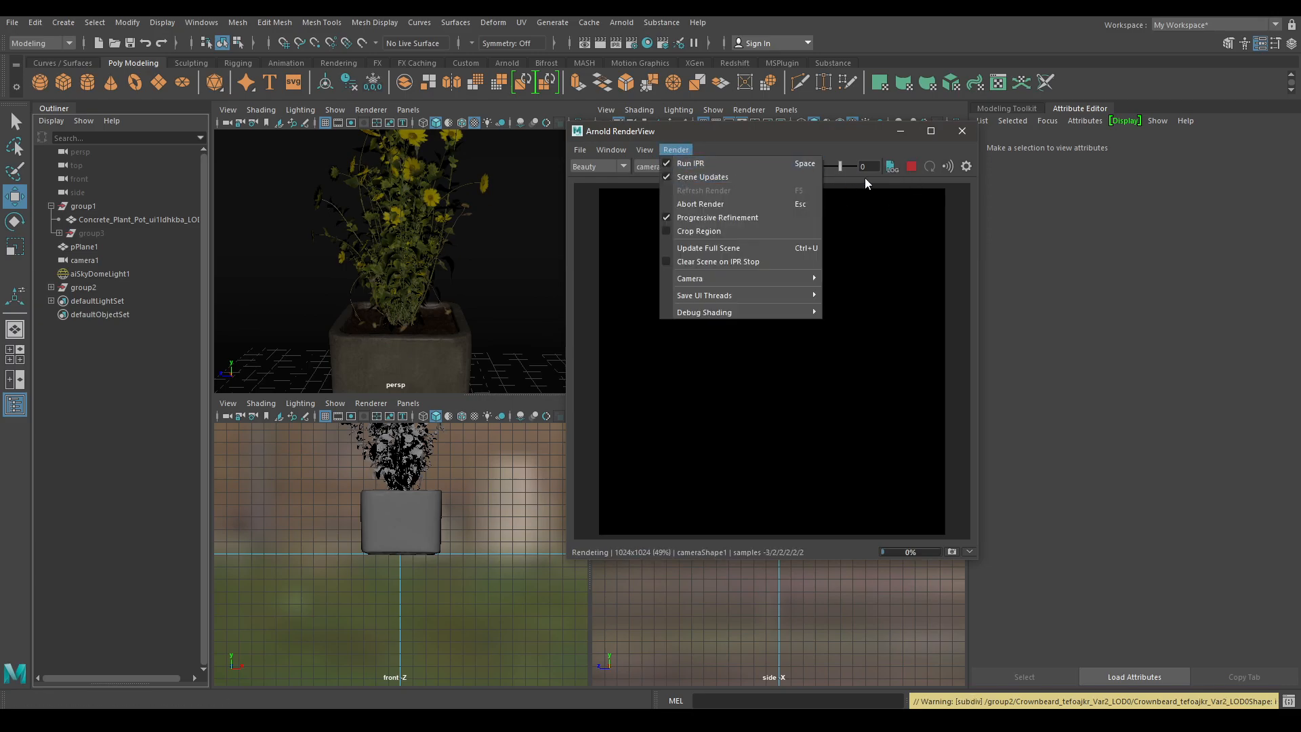
{"action": "left_click", "coordinate": [908, 167]}
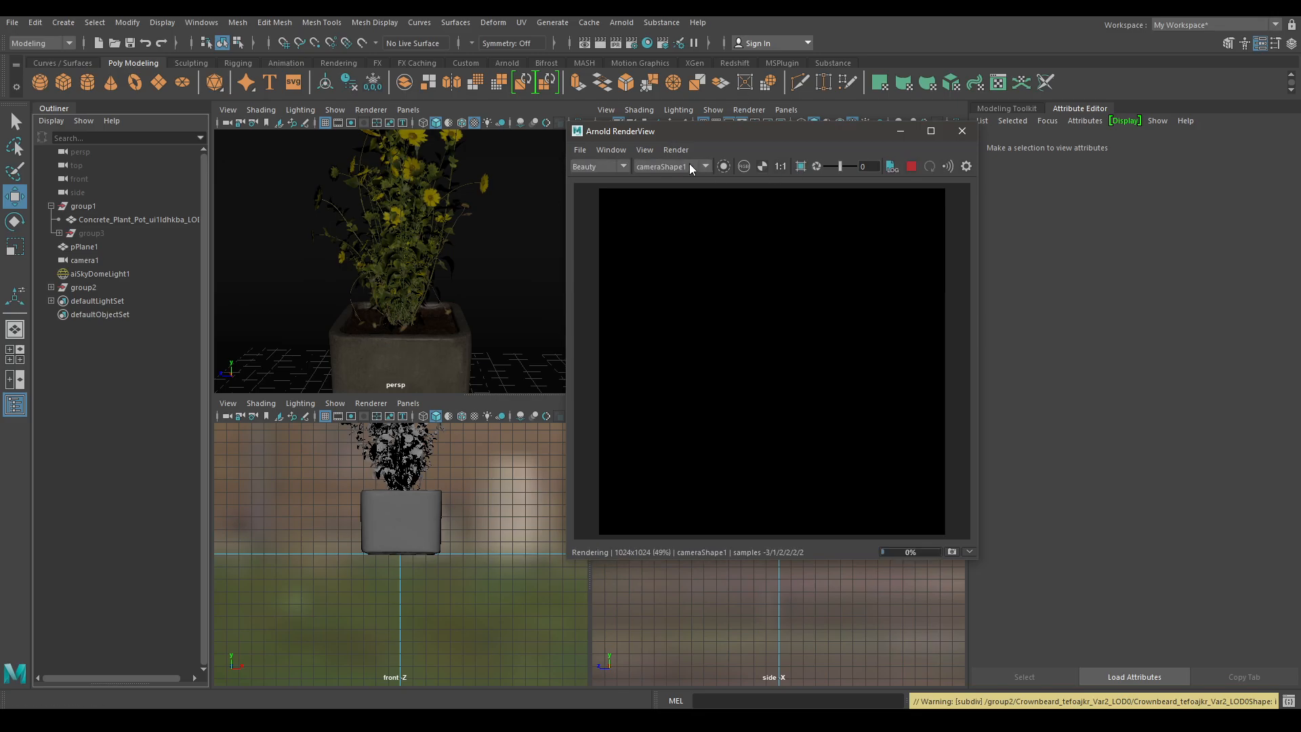
{"action": "scroll", "coordinate": [738, 340], "scroll_direction": "down", "scroll_amount": 2}
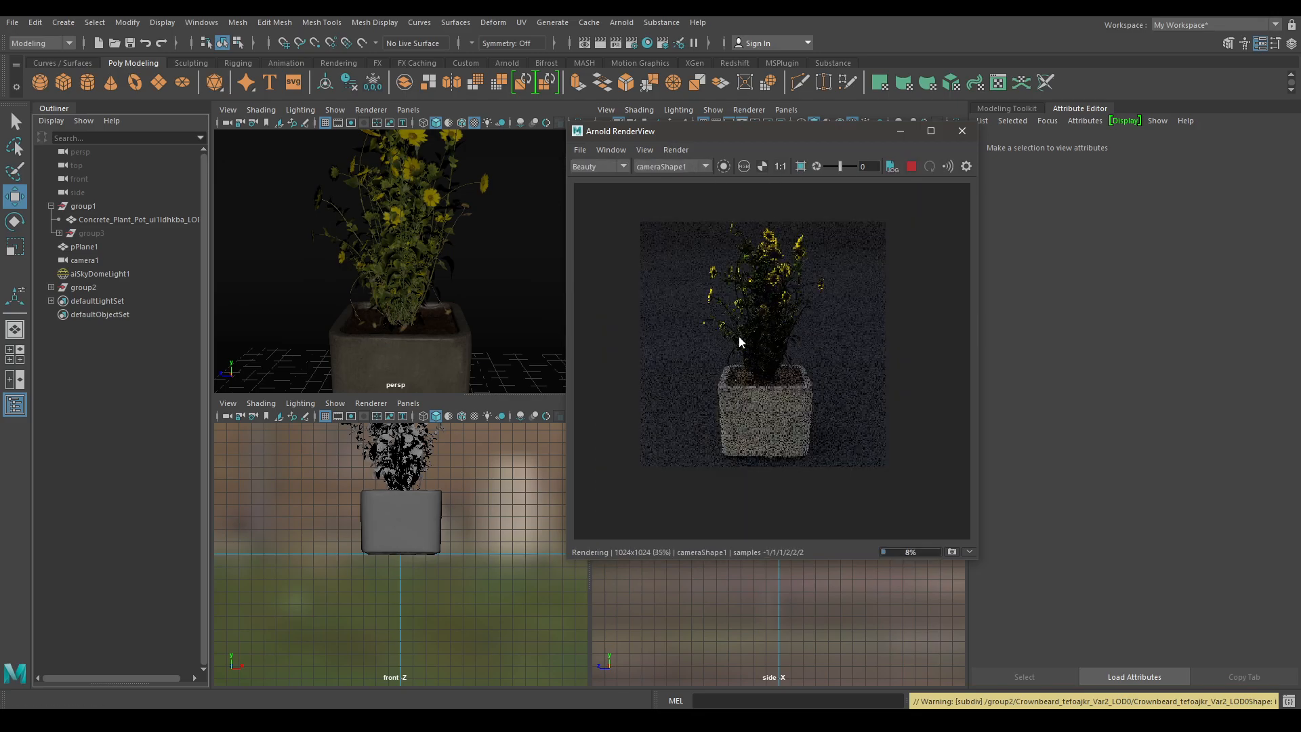
{"action": "scroll", "coordinate": [739, 341], "scroll_direction": "up", "scroll_amount": 2}
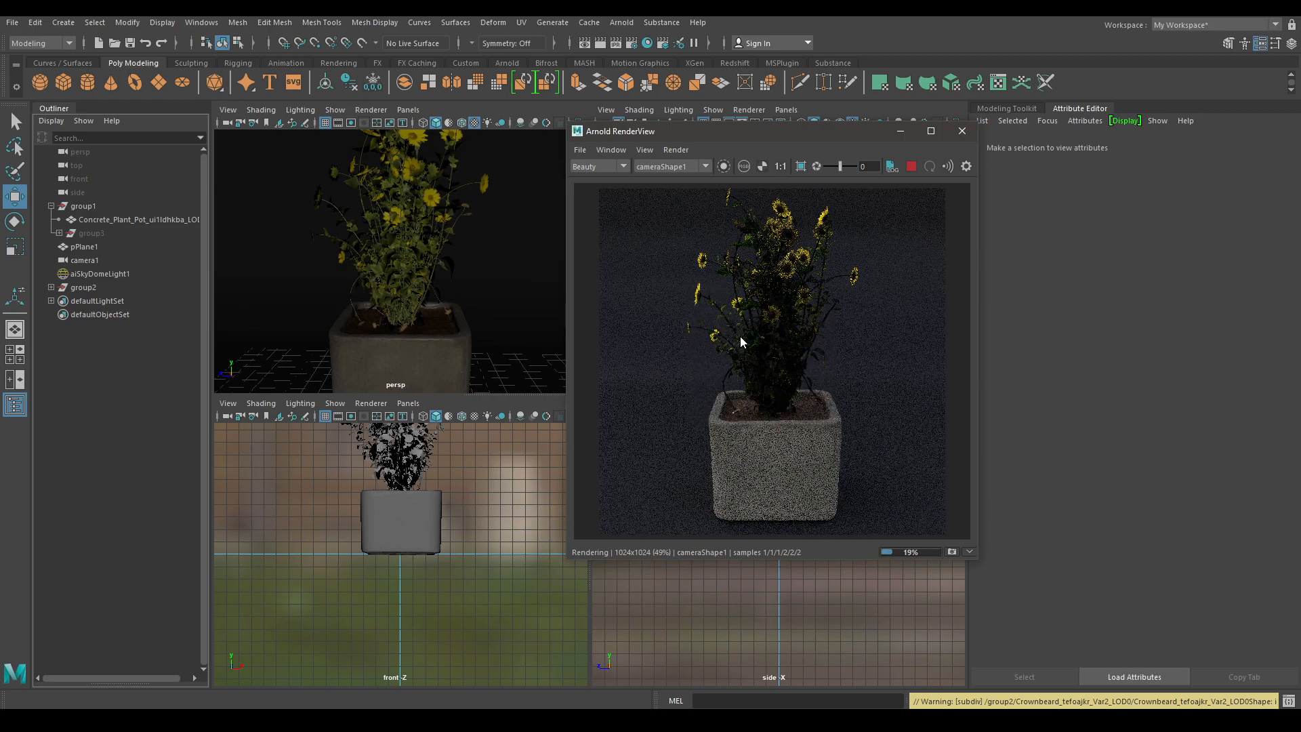
{"action": "left_click", "coordinate": [912, 175]}
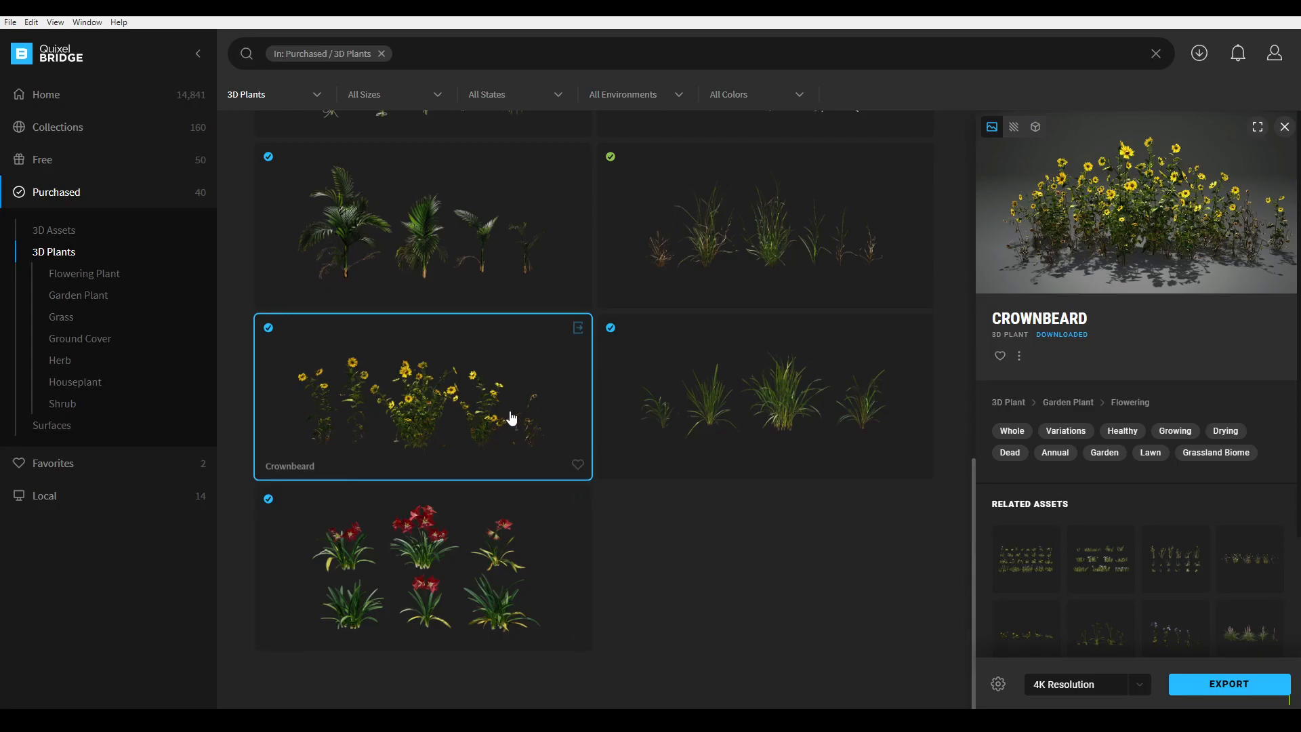
- Switch to Quixel Bridge, find the Small Rock Pack among the trending 3D assets, and download it at 4K resolution
{"action": "scroll", "coordinate": [514, 416], "scroll_direction": "up", "scroll_amount": 3}
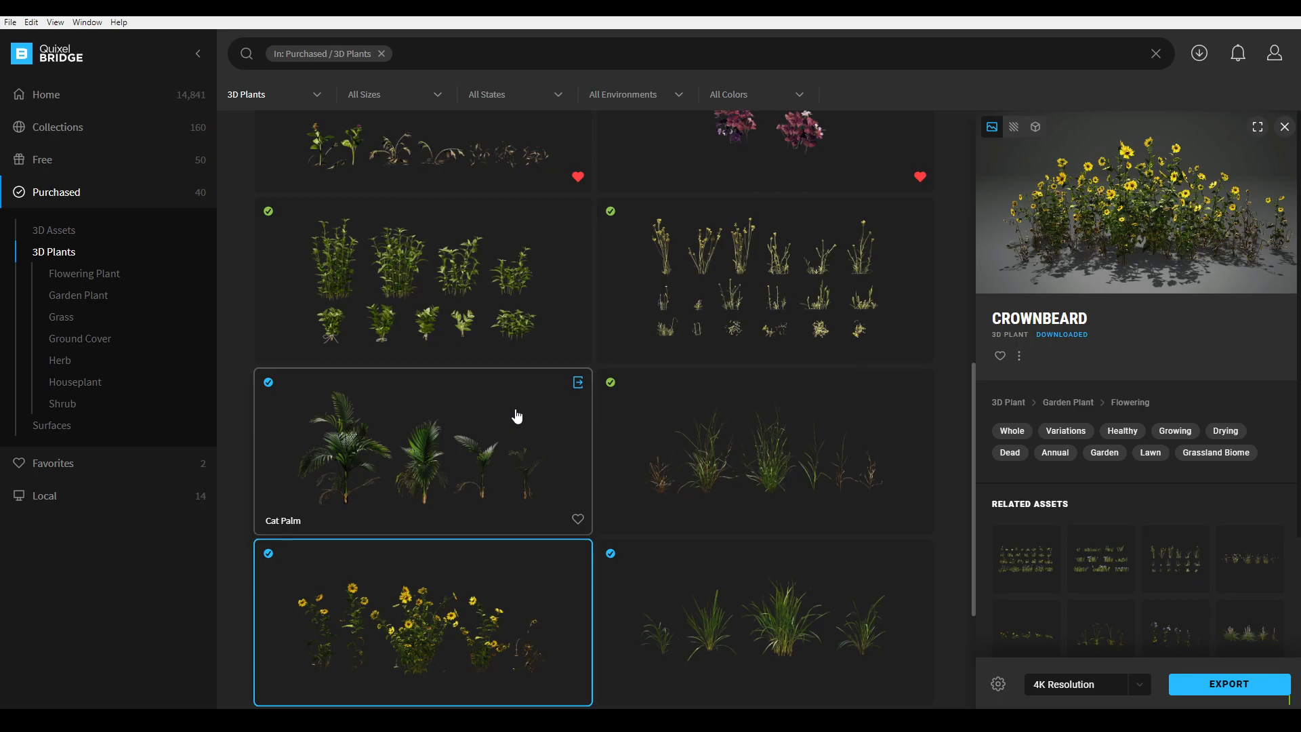
{"action": "left_click", "coordinate": [43, 95]}
{"action": "scroll", "coordinate": [568, 409], "scroll_direction": "down", "scroll_amount": 7}
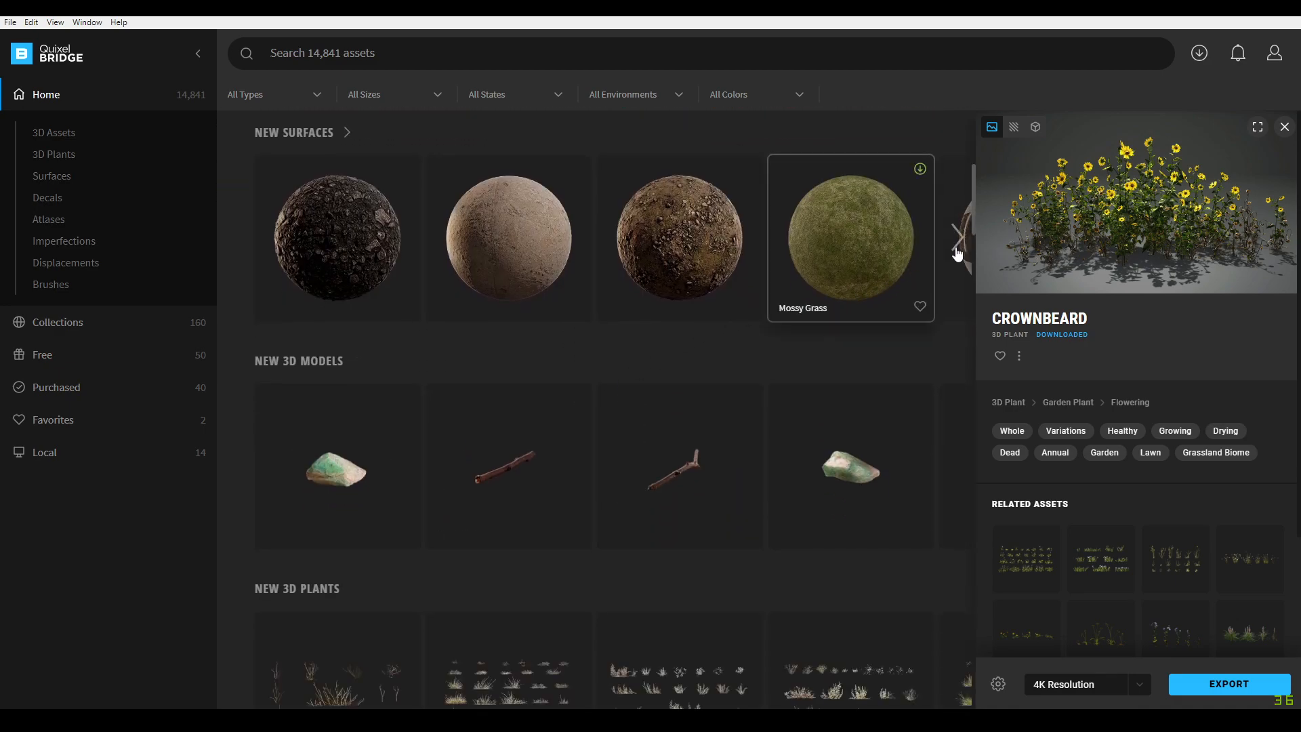
{"action": "left_click", "coordinate": [955, 251]}
{"action": "scroll", "coordinate": [567, 279], "scroll_direction": "up", "scroll_amount": 7}
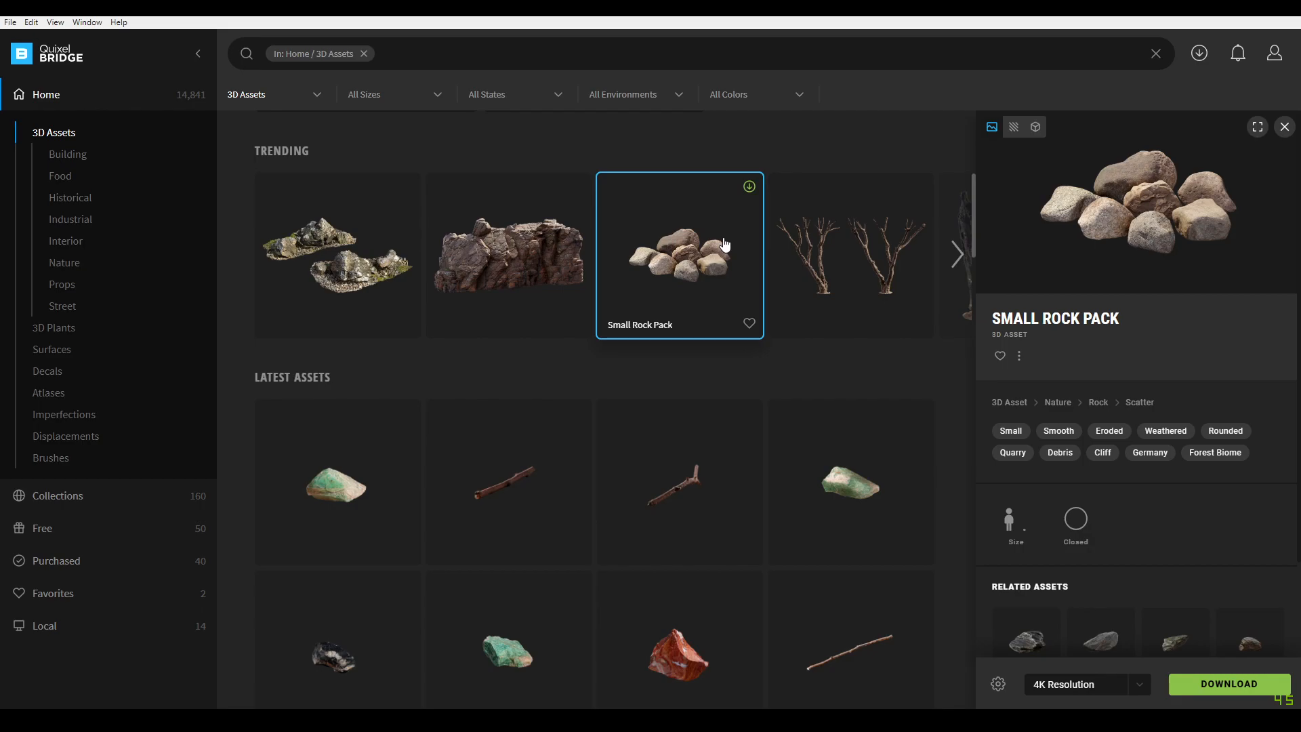
{"action": "left_click", "coordinate": [1223, 685]}
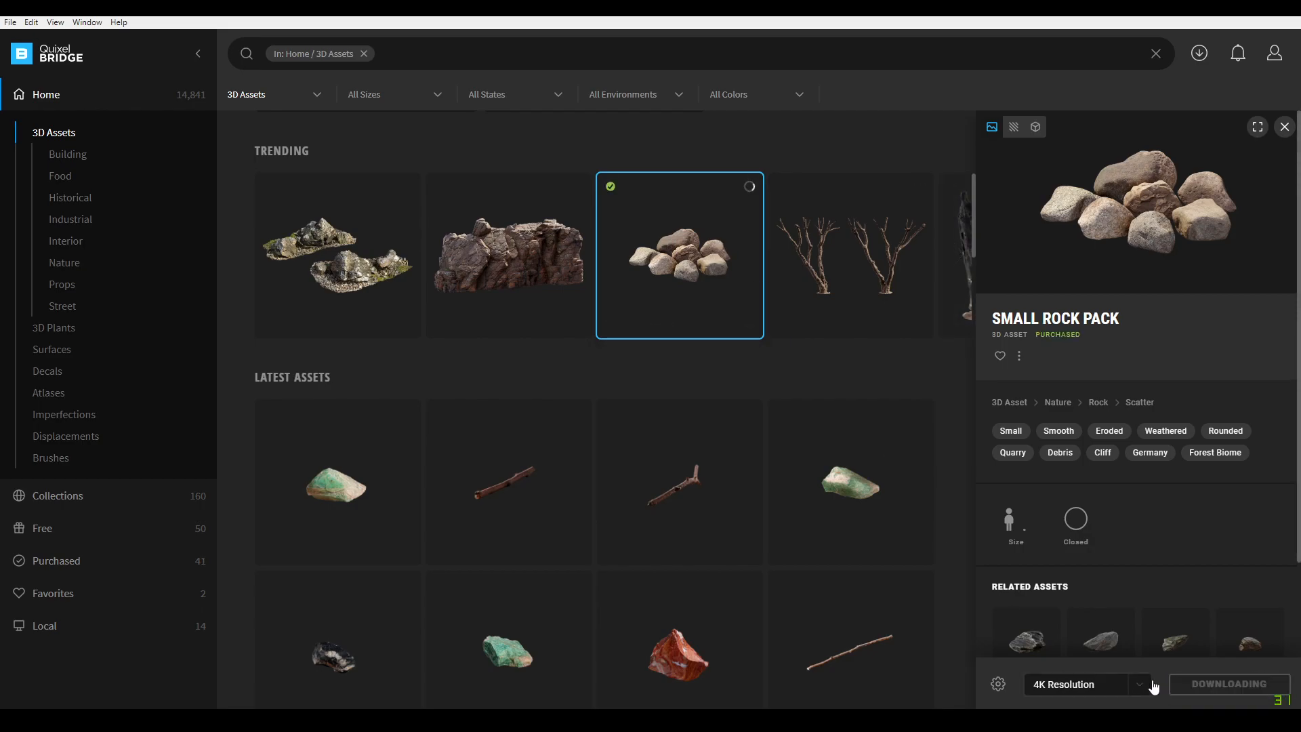